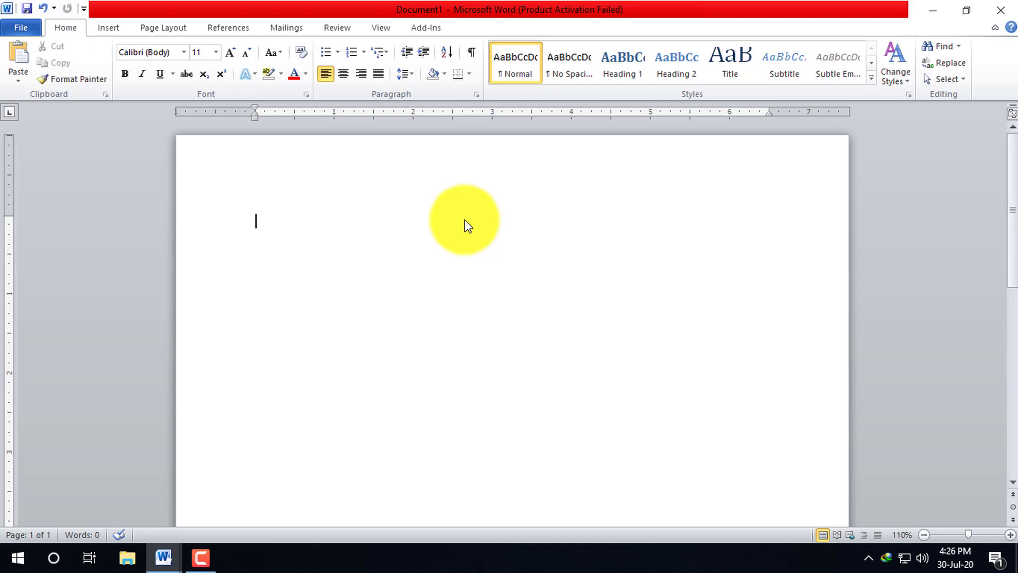
- Type the title 'Bio Data' and make the line below it a numbered list
type("Bio Data")
key("Return")
left_click(351, 52)
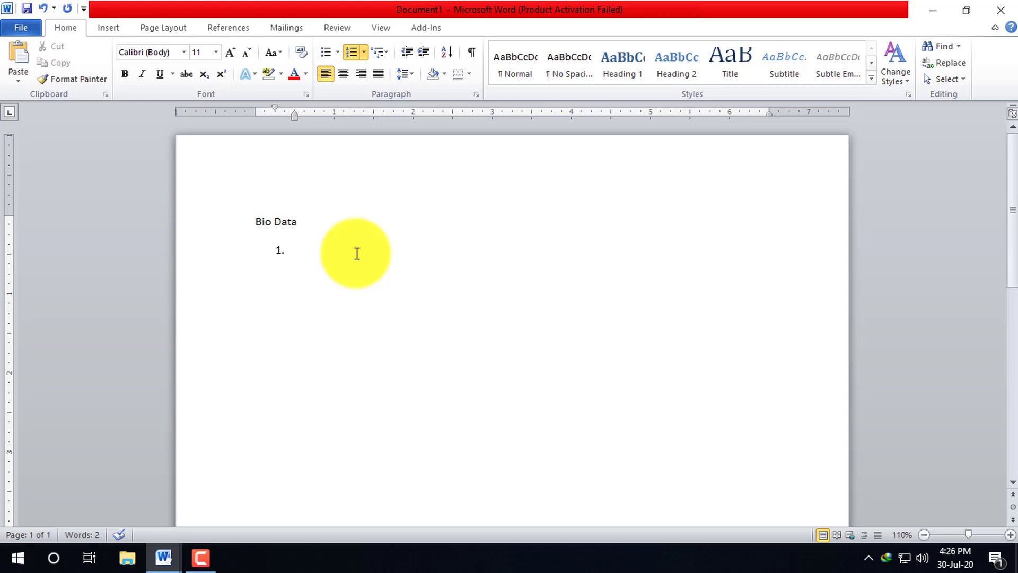
- Enter the person's name and the father's name as list items 1 and 2
key("Return")
type("Fat")
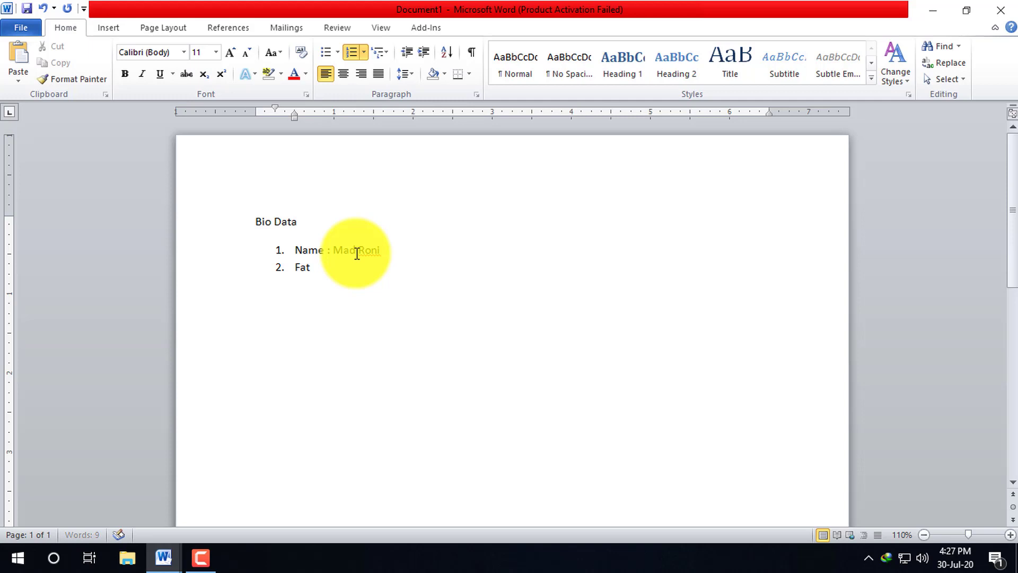
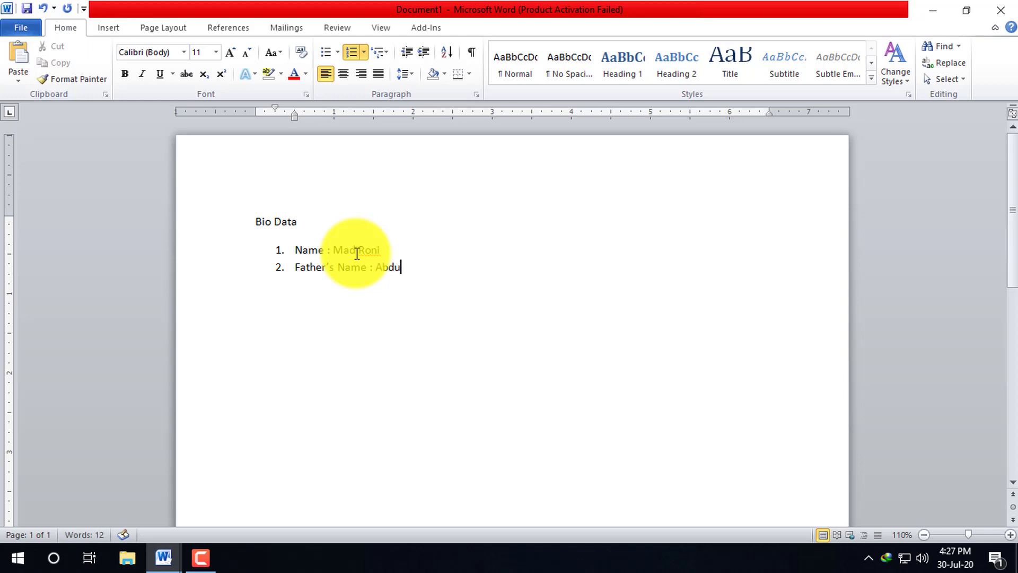
type("ek")
key("Return")
- Add the mother's name as item 3 and begin item 4 with 'Present Address : Vill.'
type("Mo")
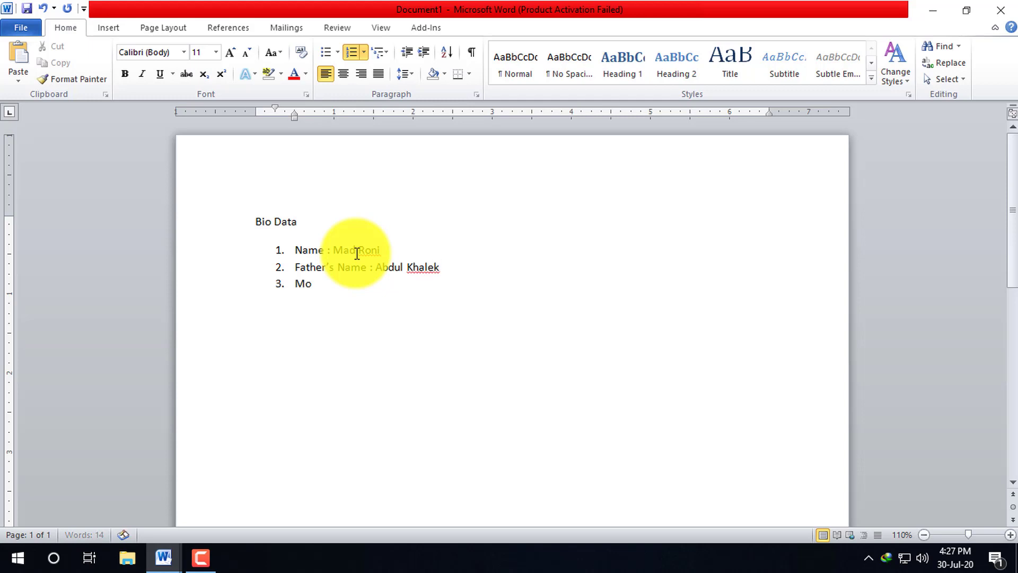
type("ther's Name : Mst")
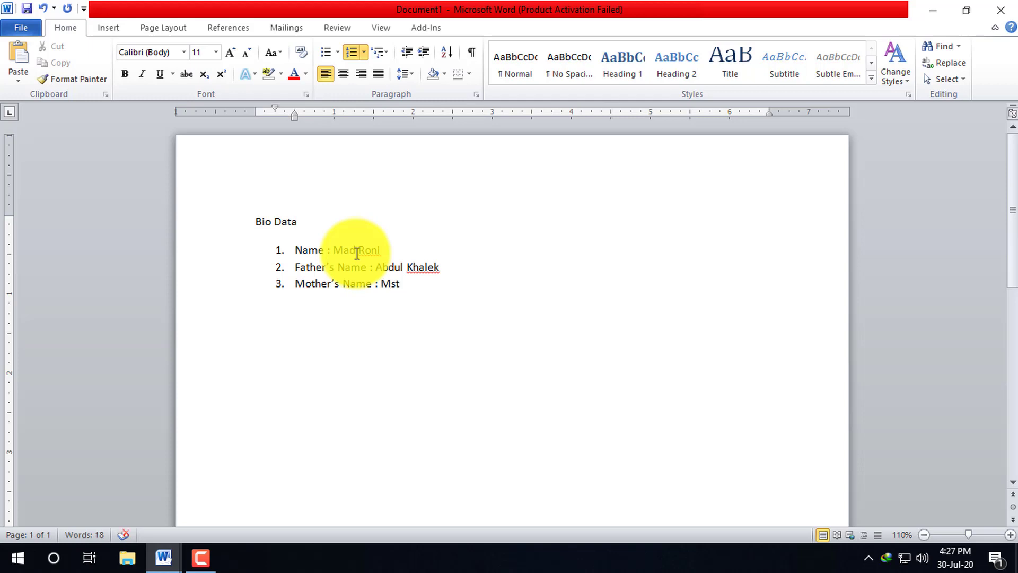
type(".")
key("BackSpace")
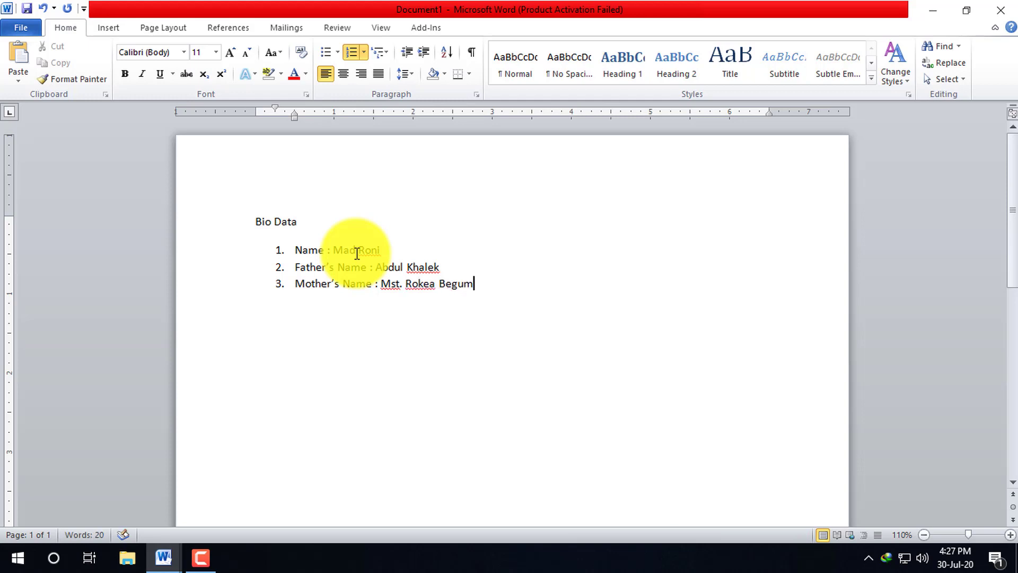
key("Return")
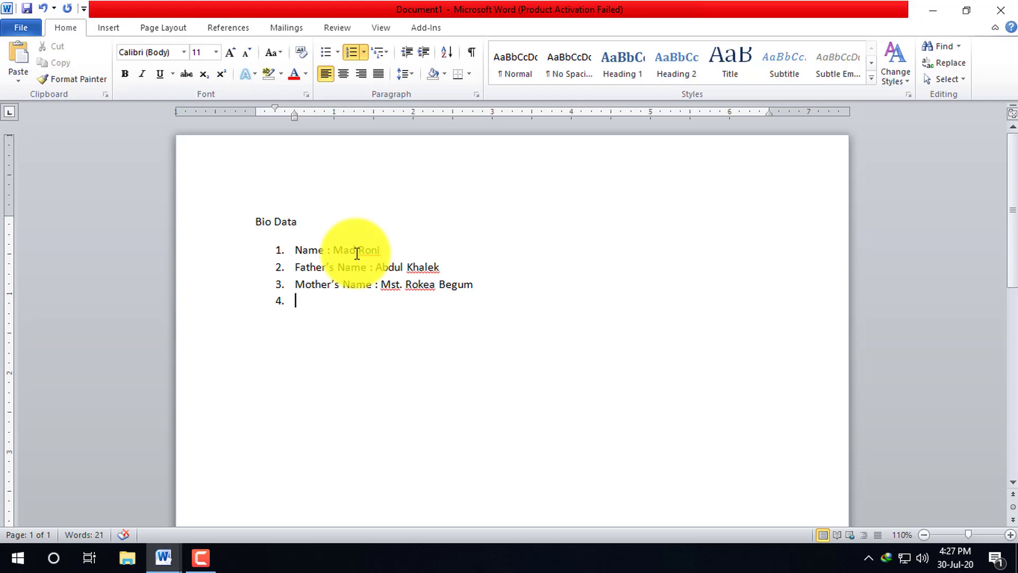
type("Present Address")
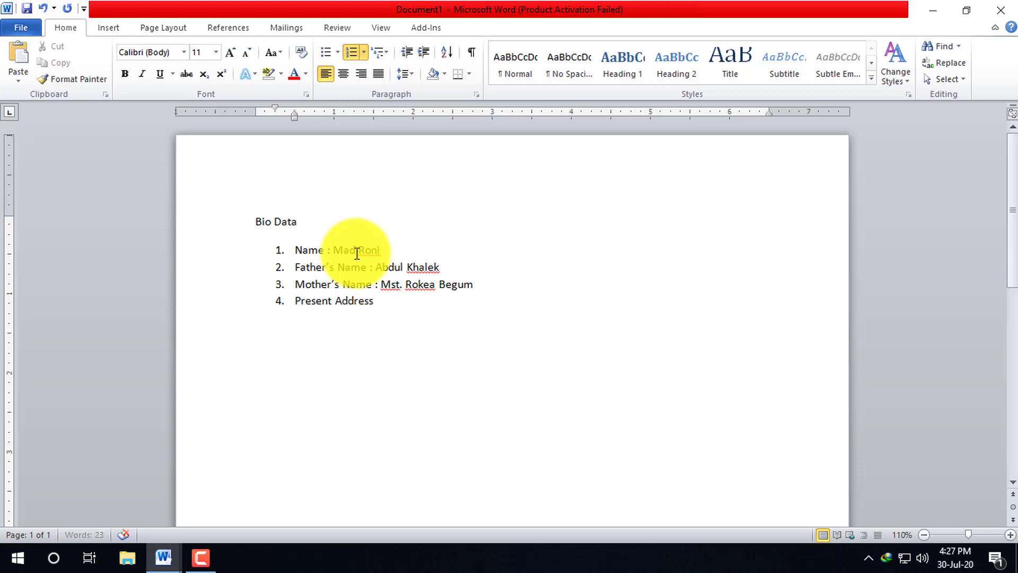
type(" : Vill.")
- Complete the Present Address line with the village and post office names
type("R")
key("BackSpace")
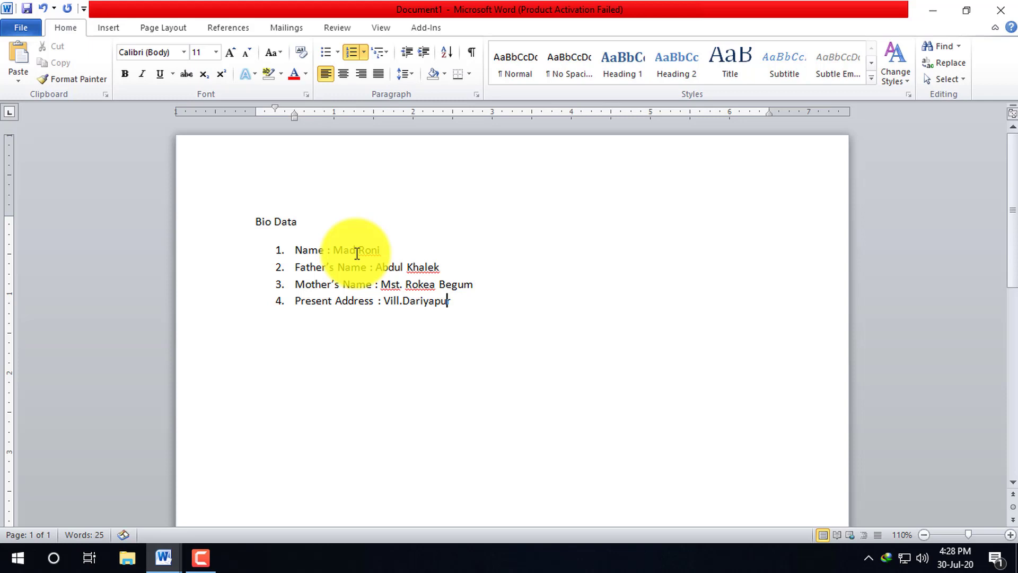
key("Left")
key("Left")
key("Left")
key("Left")
key("Left")
key("Left")
key("Left")
key("Left")
key("Left")
key("End")
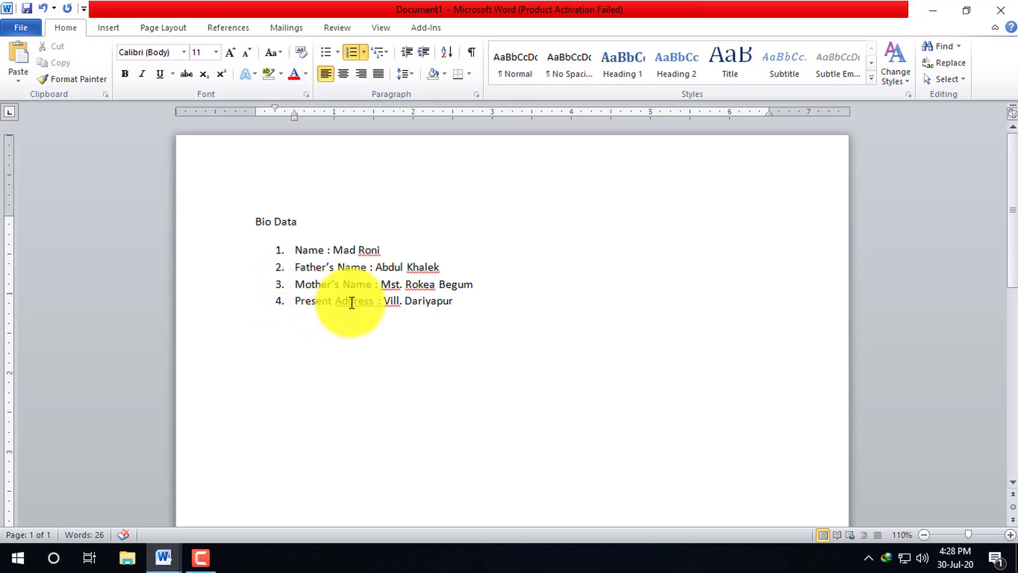
left_click(498, 304)
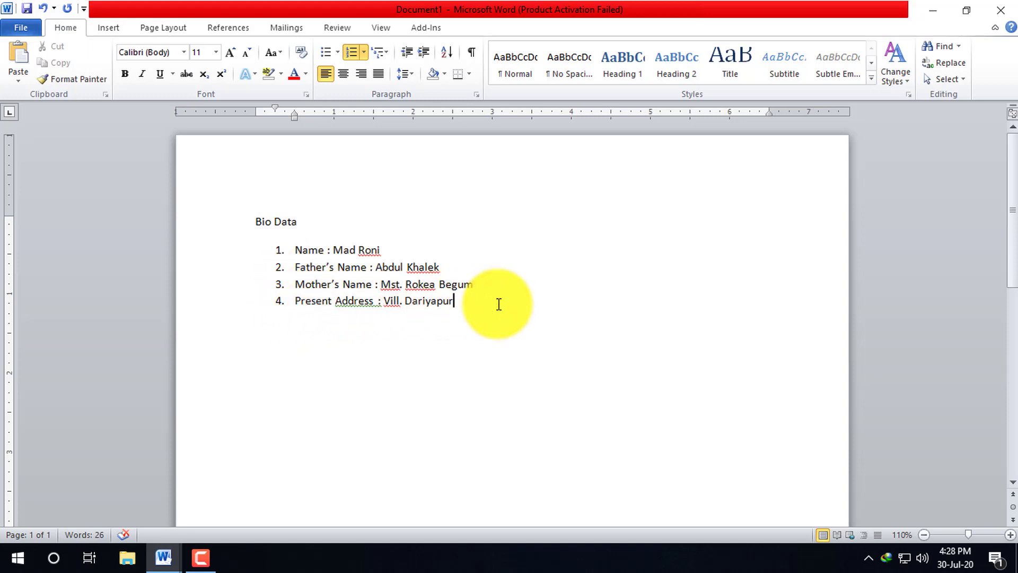
- Add an unnumbered, indented continuation line beneath the address
key("Return")
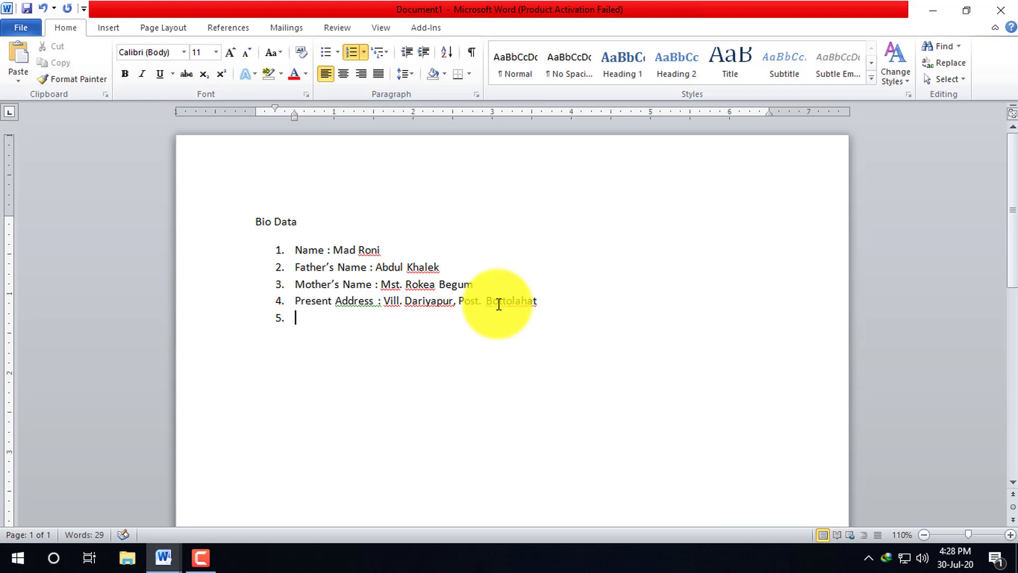
key("BackSpace")
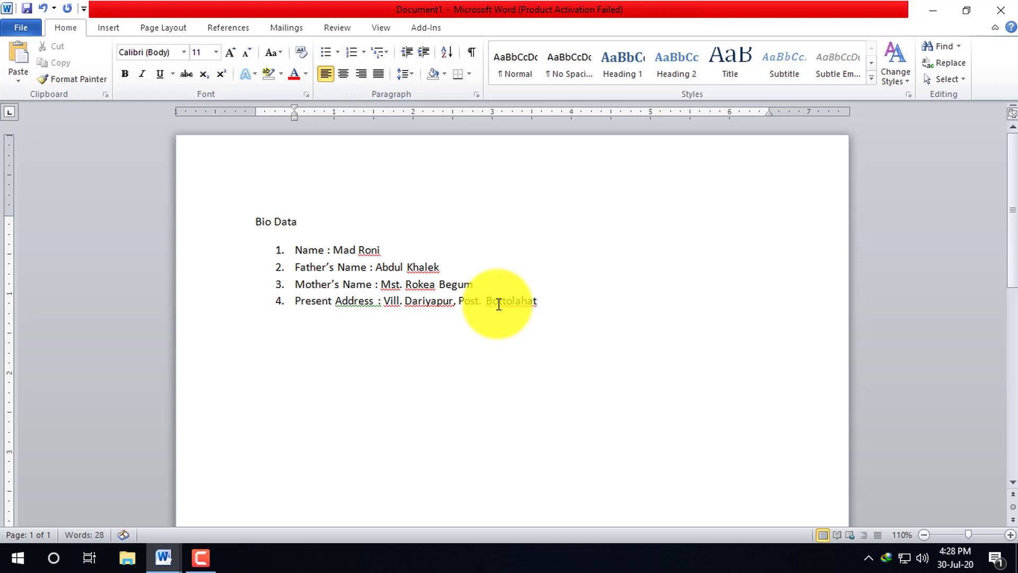
key("Tab")
key("Tab")
key("Tab")
key("BackSpace")
key("BackSpace")
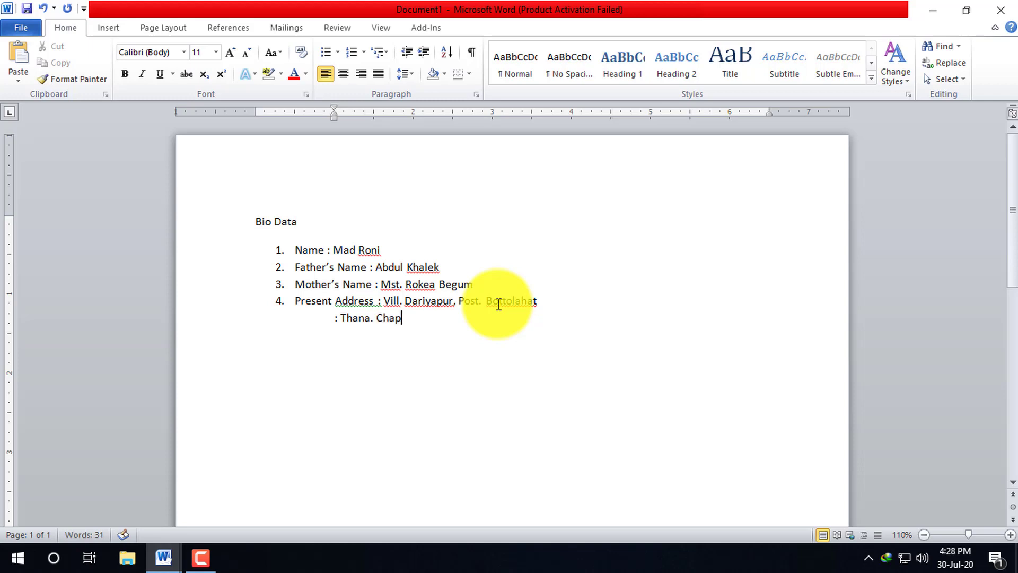
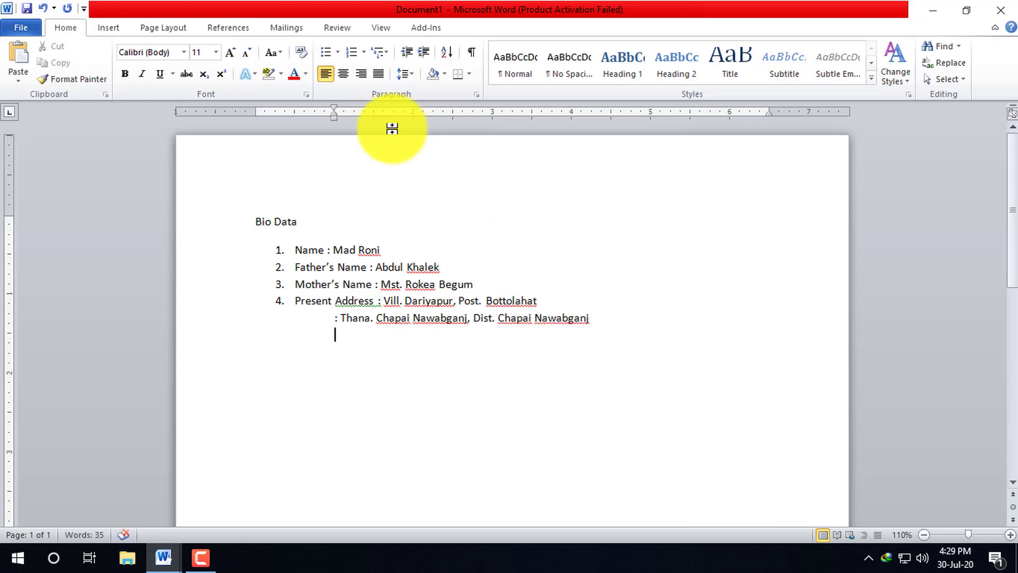
- Number the next line and use Continue Numbering so it becomes item 5
left_click(352, 51)
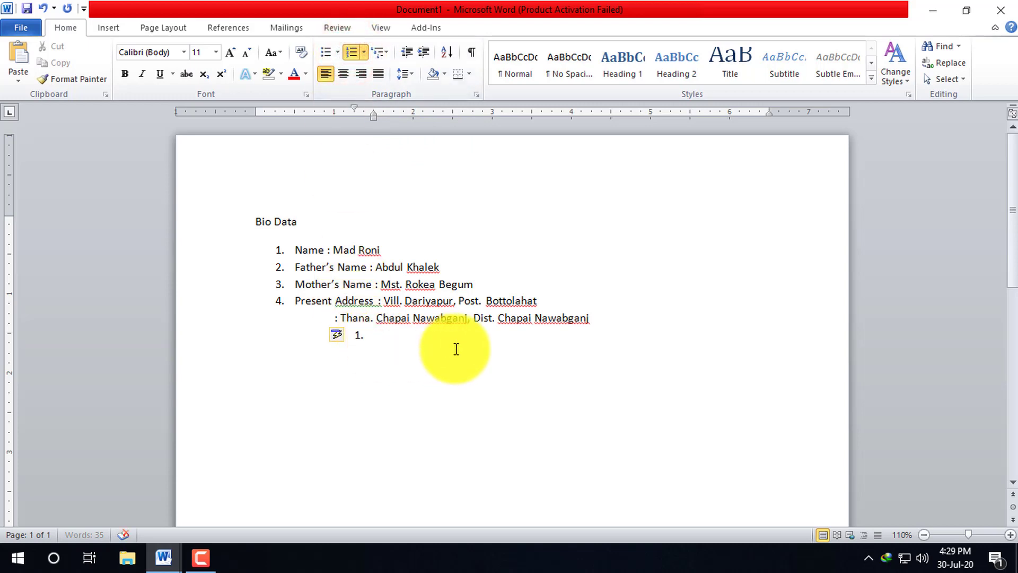
key("BackSpace")
key("BackSpace")
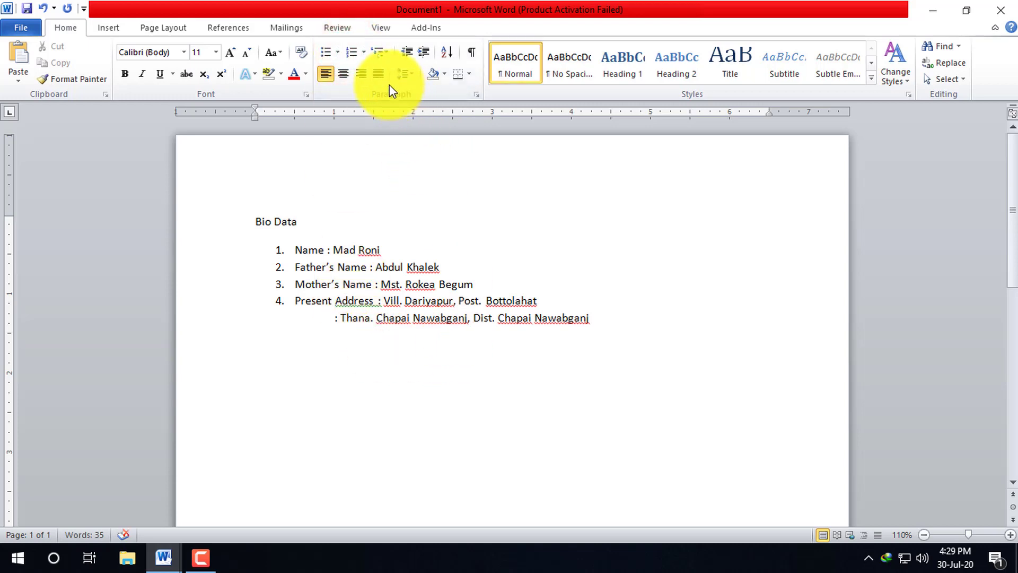
left_click(354, 51)
left_click(281, 334)
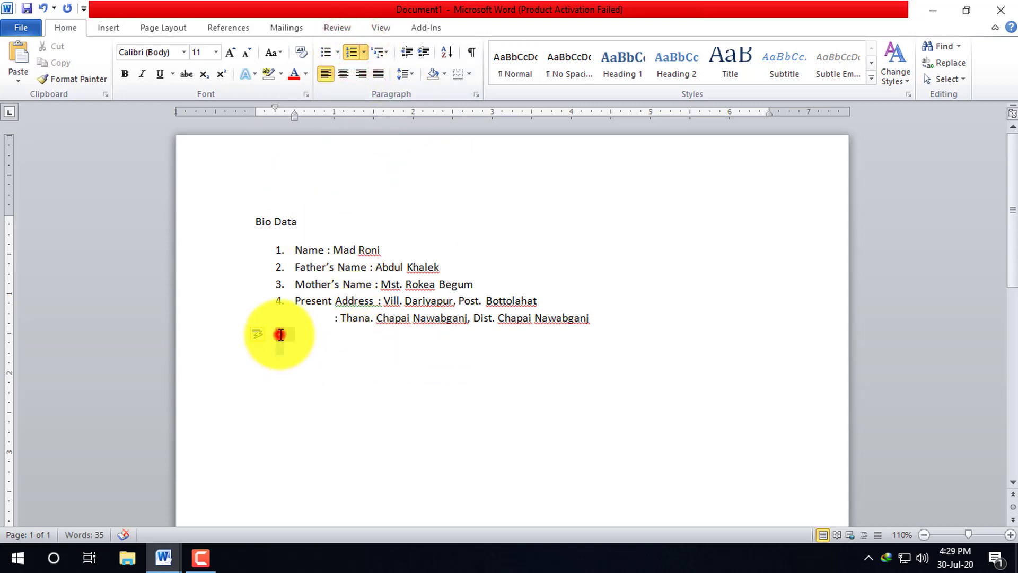
right_click(281, 334)
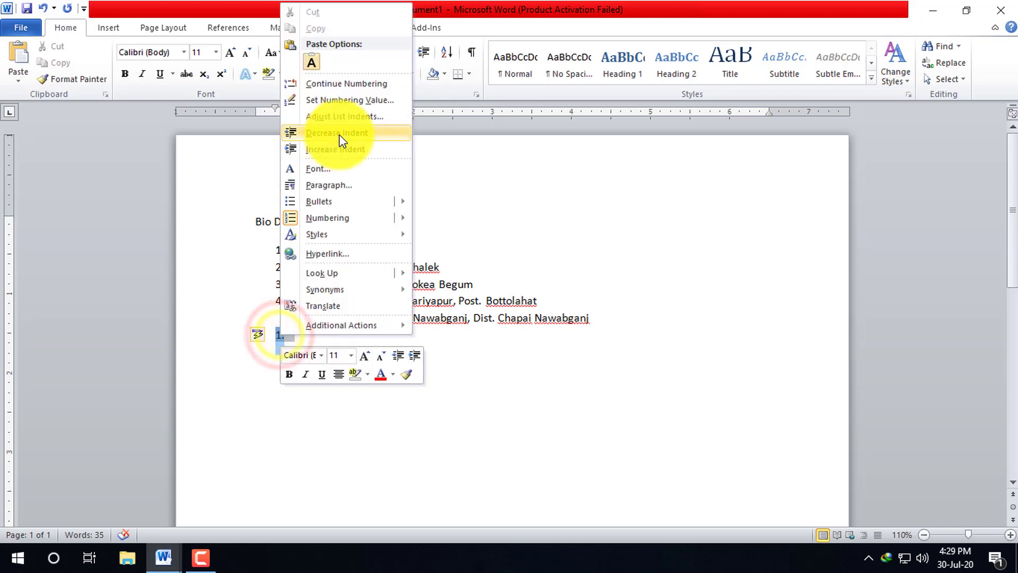
left_click(335, 84)
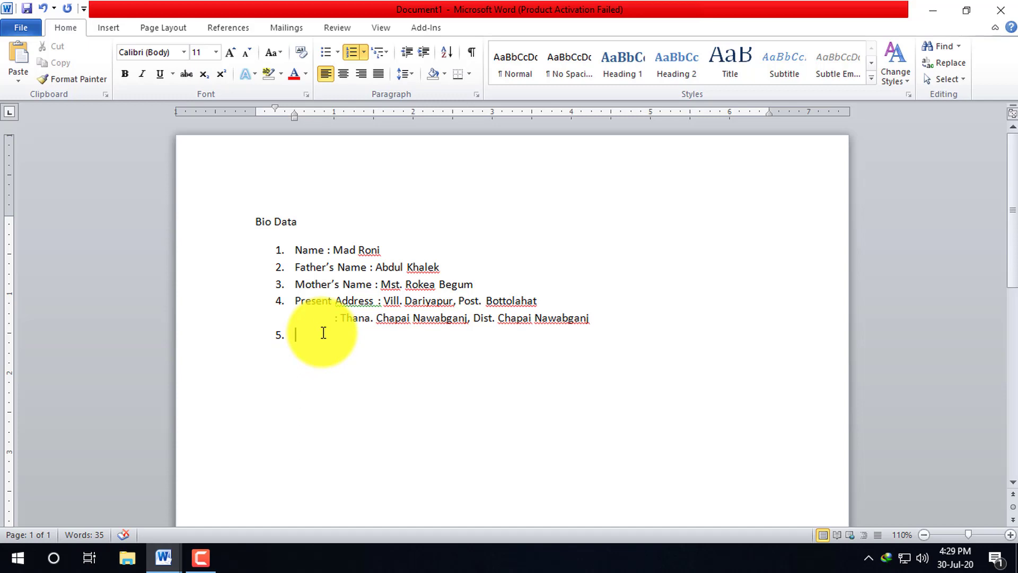
- Add the Permanent Address and Date of Birth entries as items 5 and 6
type("Permanent Address : D")
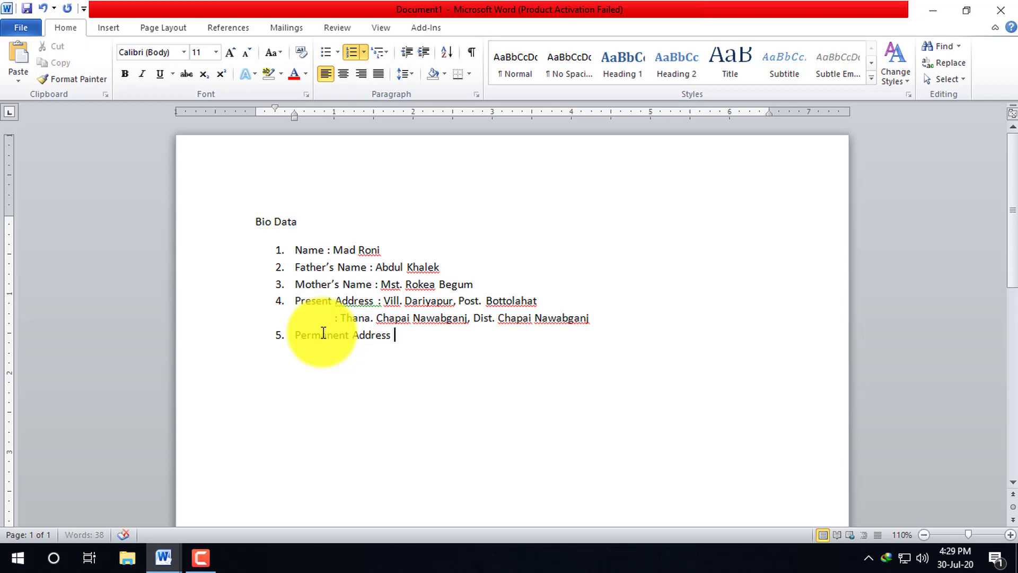
type("o")
key("Return")
type("Date of Birth :")
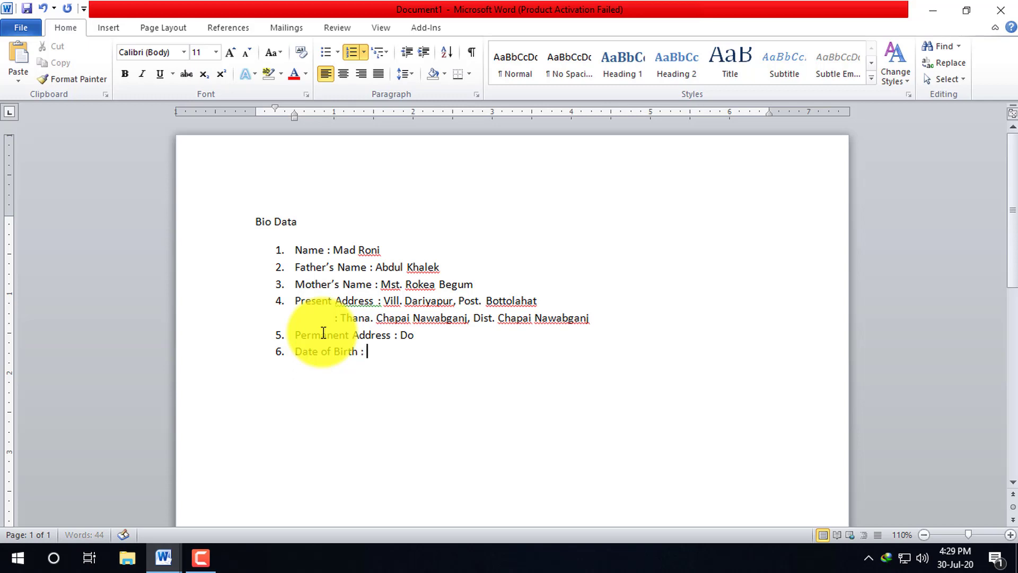
type("12/02/202")
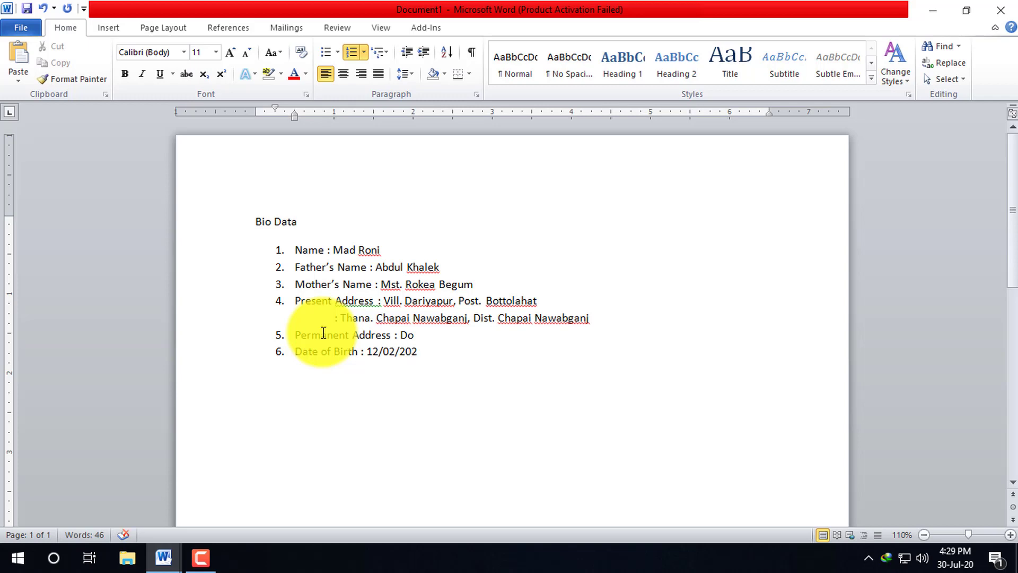
type("0")
key("Return")
- Add 'Religion : Islam' and 'Nationality : Bangladeshi' as items 7 and 8
type("Re")
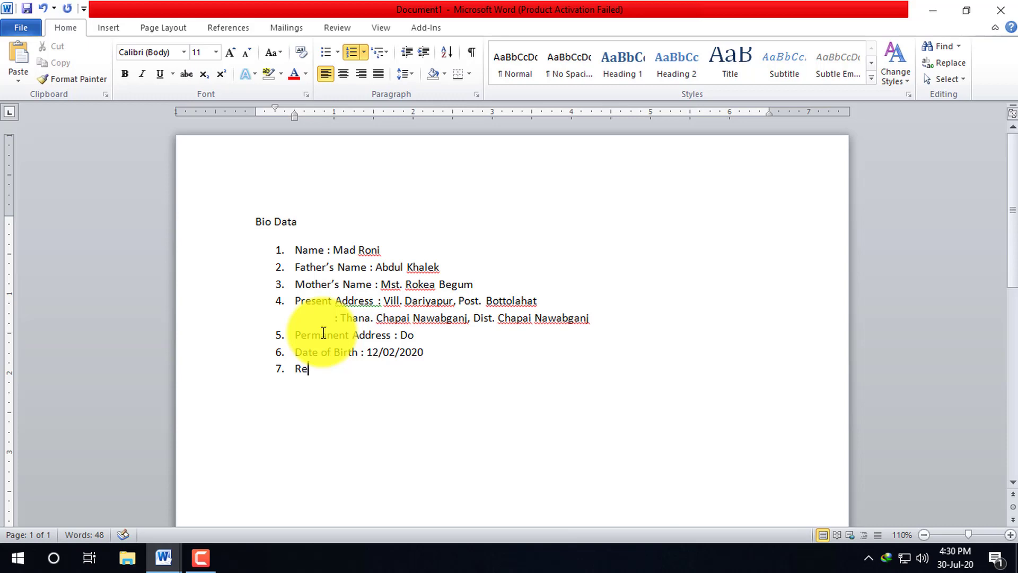
type("ligion : Islam")
key("Return")
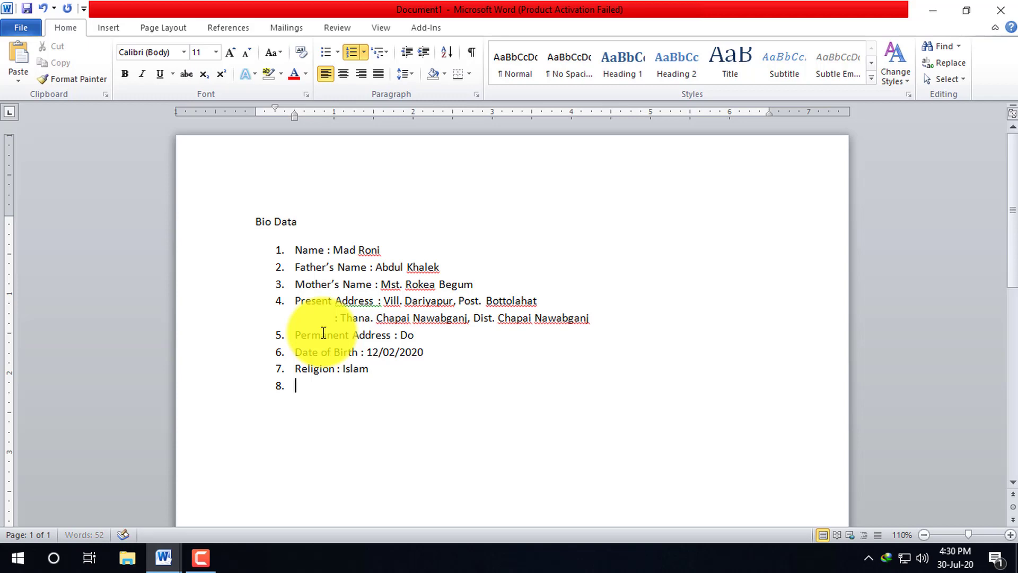
type("Nationality : Ba")
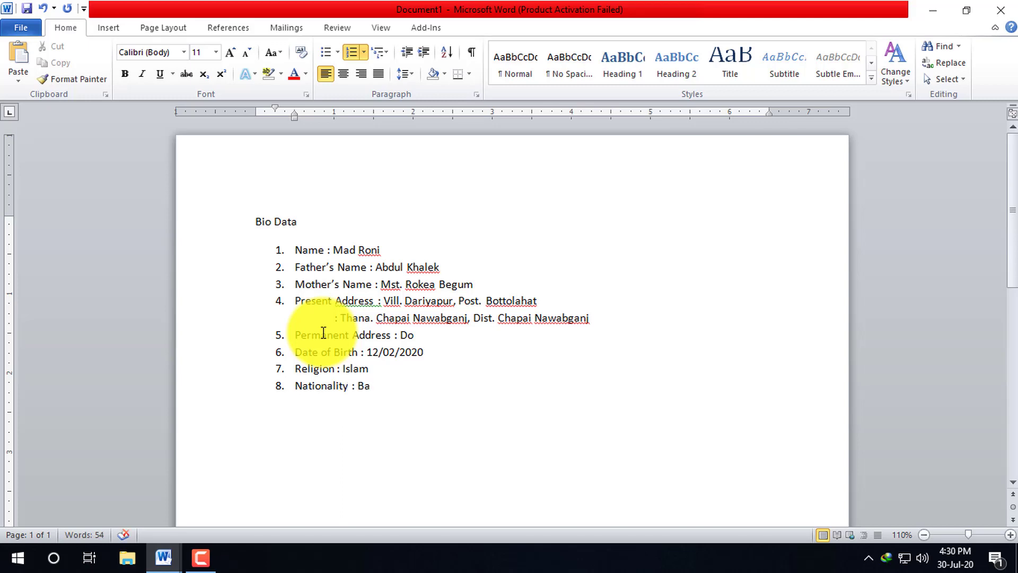
type("ngladeshi")
key("Return")
- Add 'Marital Status : unmarried' and a 'Mobile No :' entry with the phone number
type("Mari")
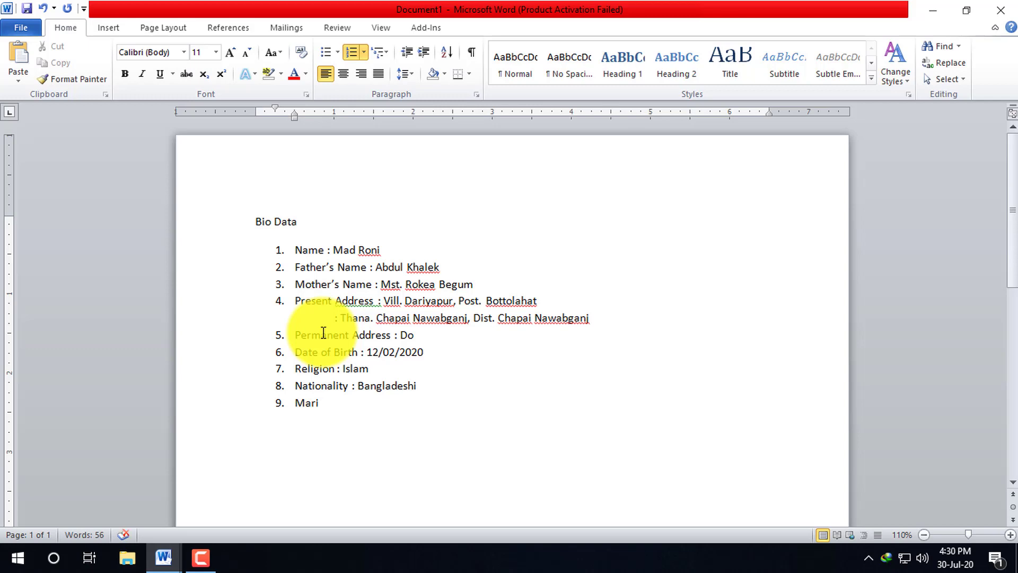
type("tal Status : unmar")
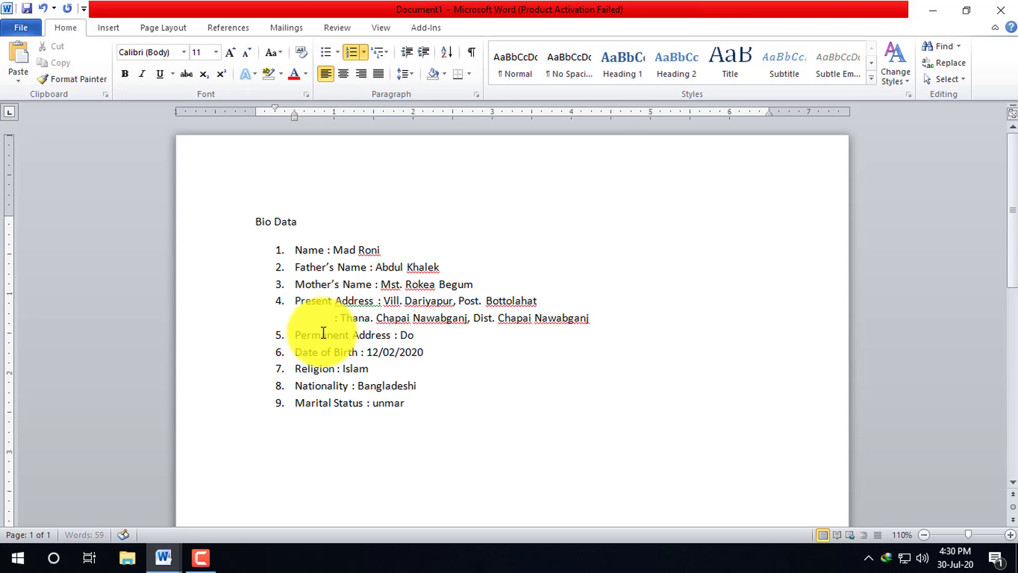
type("ried")
key("Return")
type("Mobile n")
key("BackSpace")
type("N")
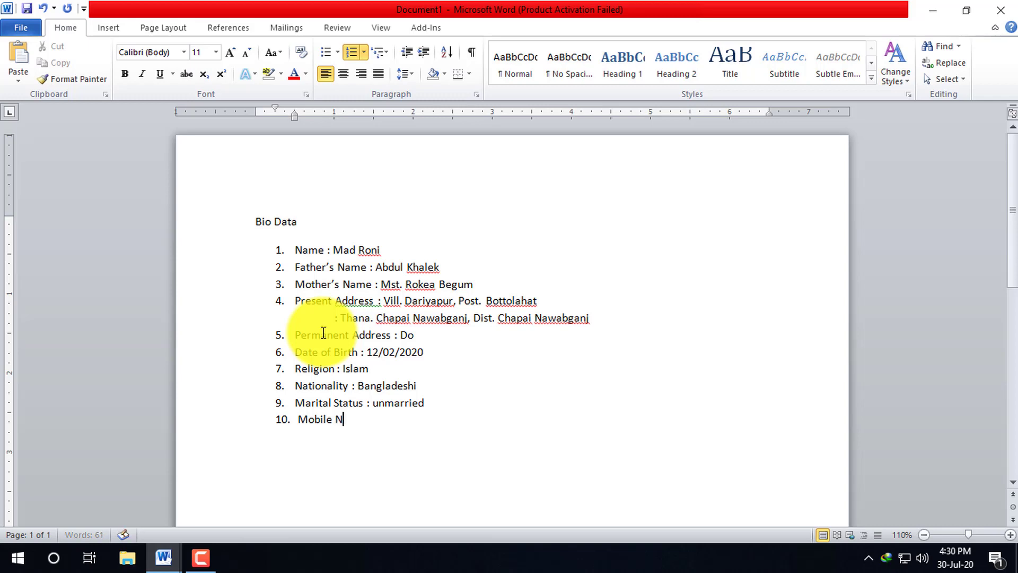
type("o : 017xxxxxxxxxxxxxx")
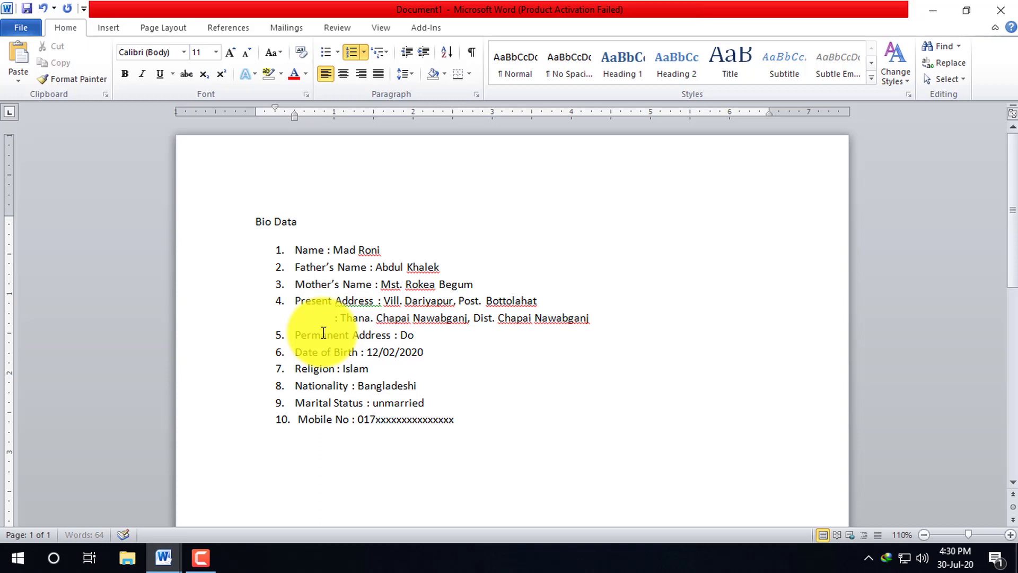
key("BackSpace")
key("BackSpace")
key("BackSpace")
key("BackSpace")
key("BackSpace")
- Add 'Educational Qualification :' as item 11 and start item 12
key("Return")
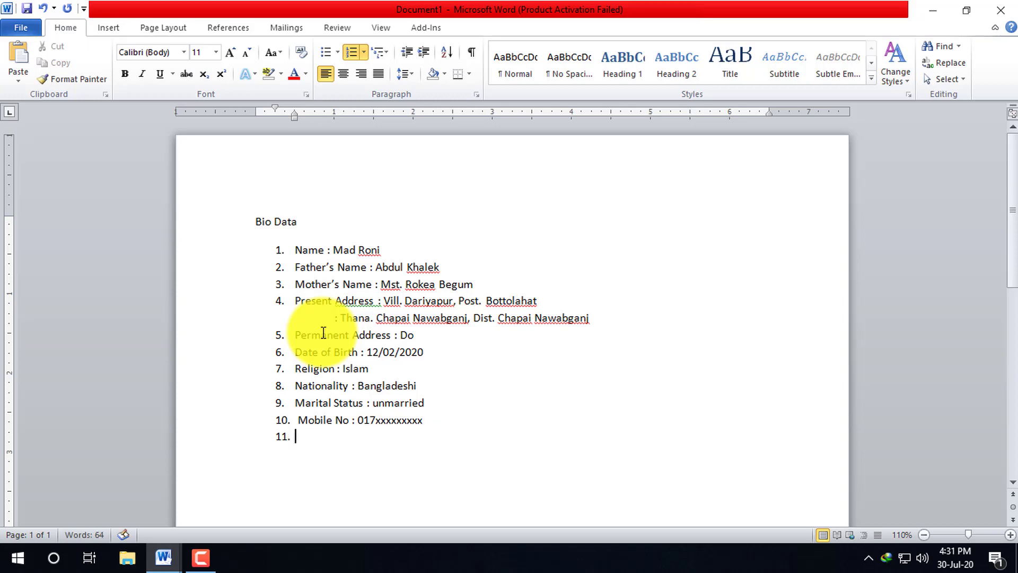
type("Educational Qualific")
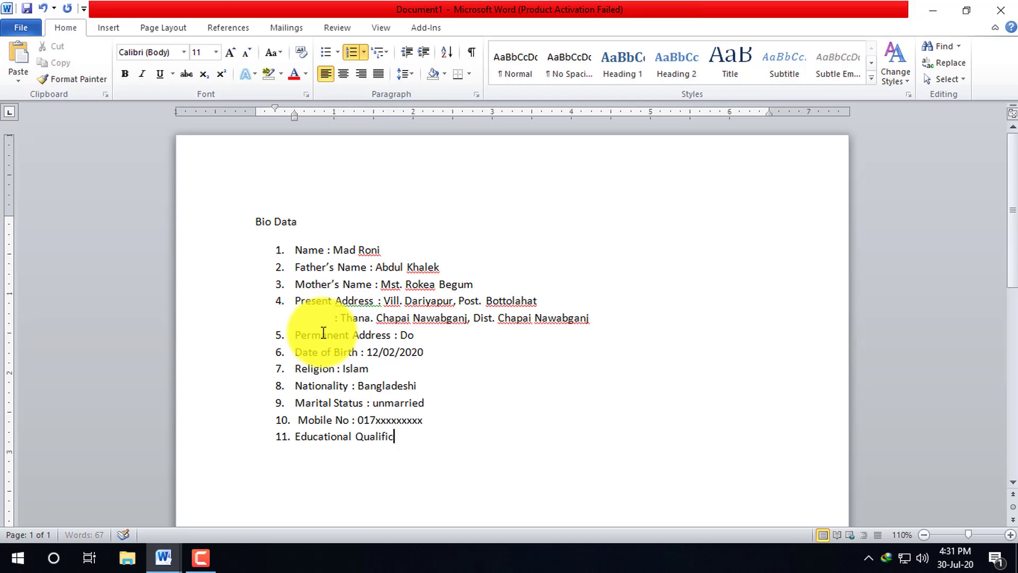
type("ation :")
key("Return")
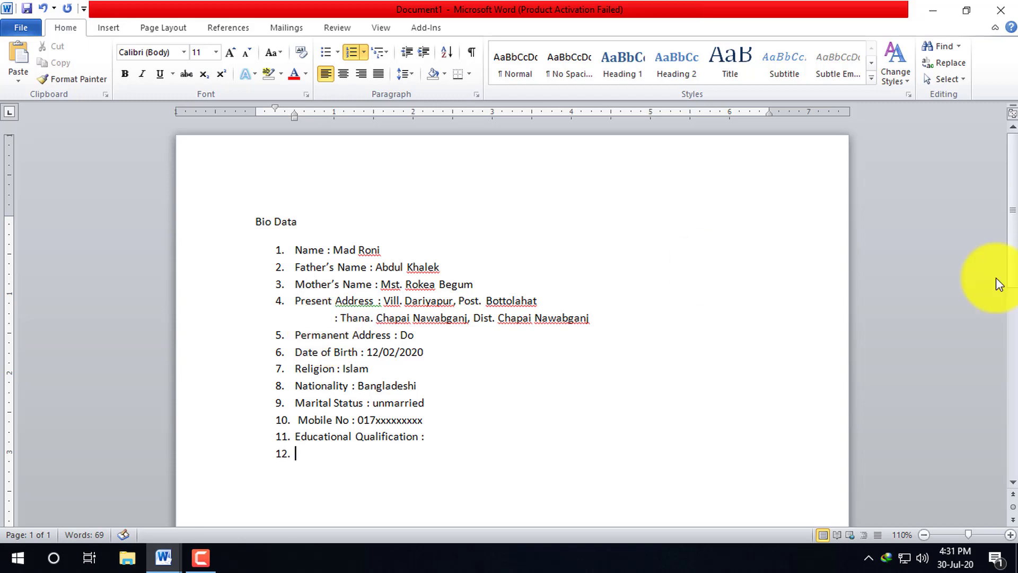
- Insert a 5-column by 3-row table from the Table grid, then select its cells
left_click(106, 27)
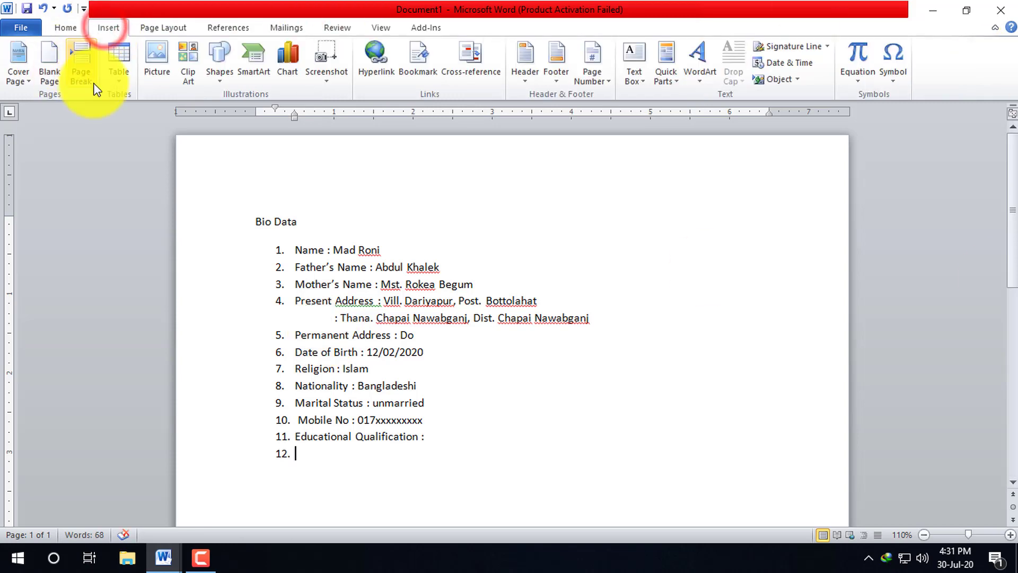
left_click(116, 79)
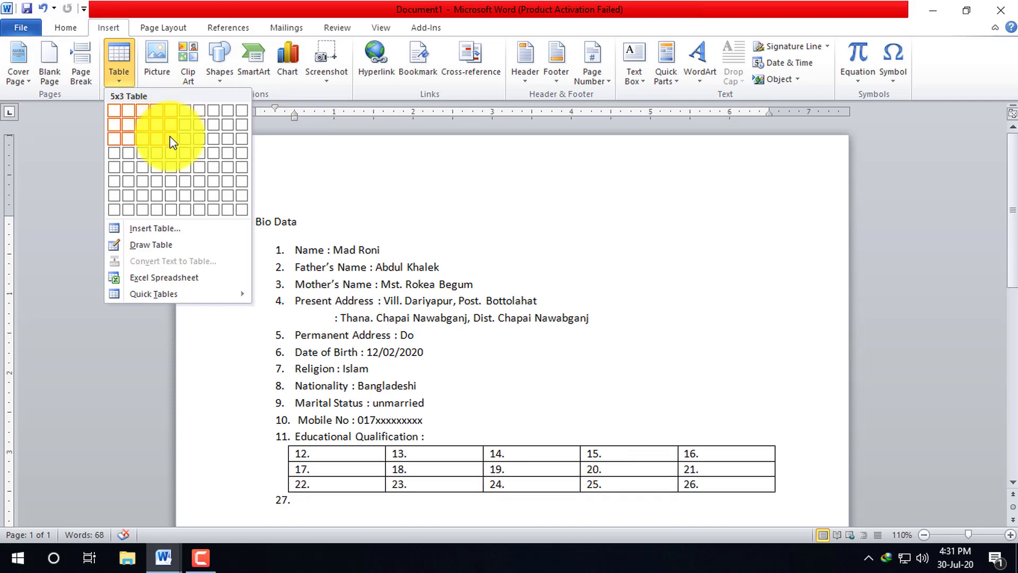
left_click(170, 136)
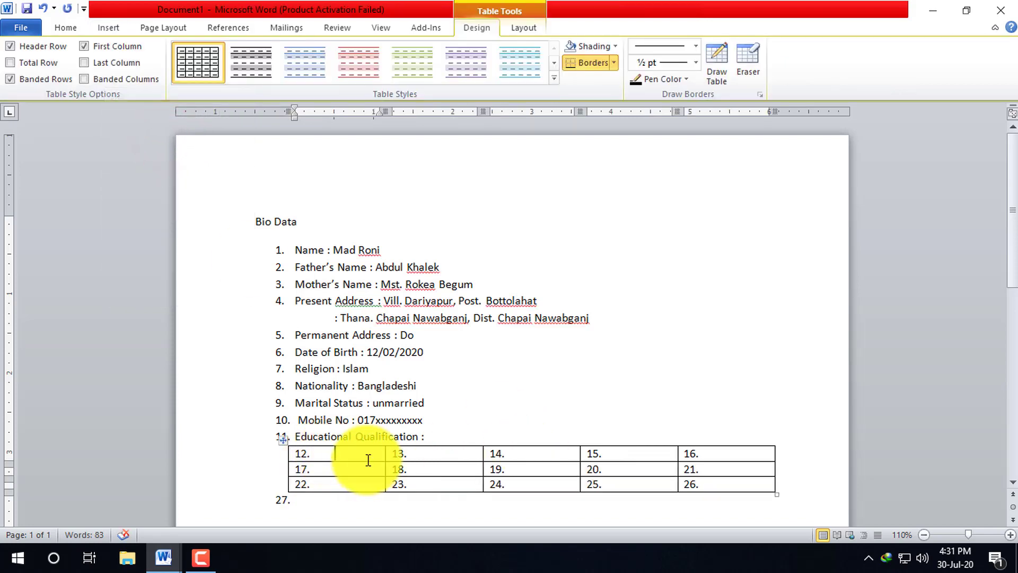
left_click(552, 79)
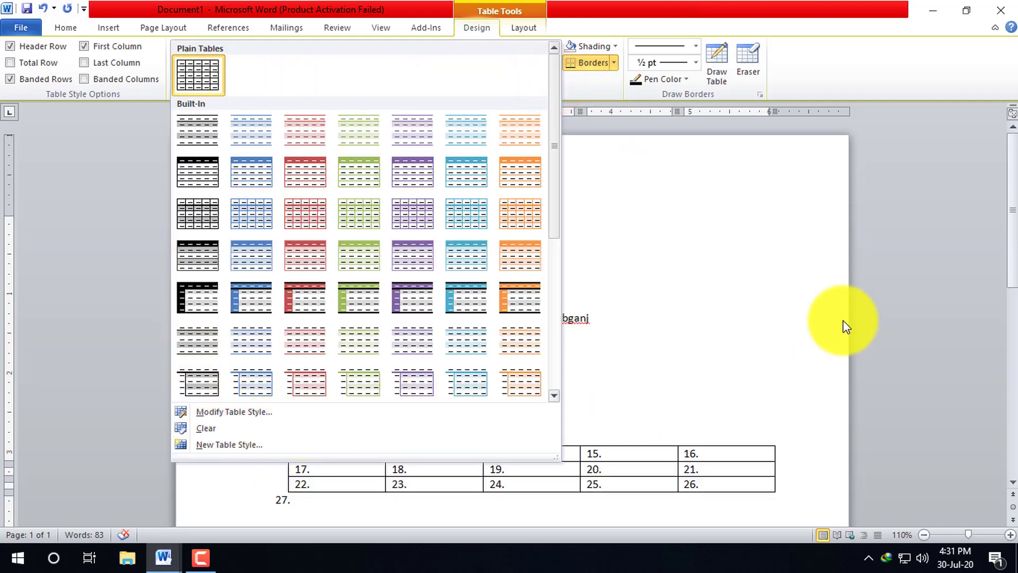
left_click(770, 263)
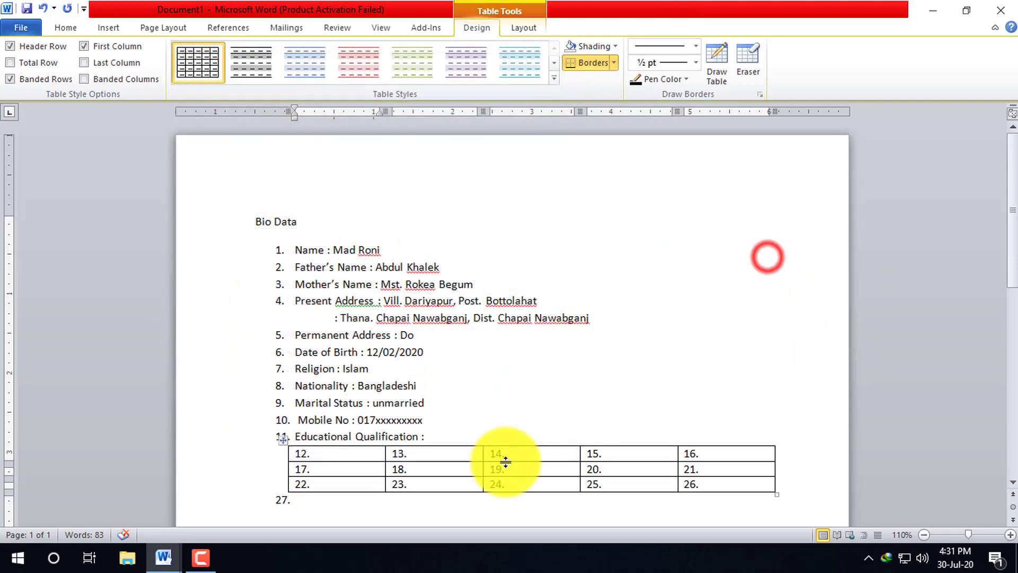
left_click(715, 482)
left_click_drag(640, 482, 320, 460)
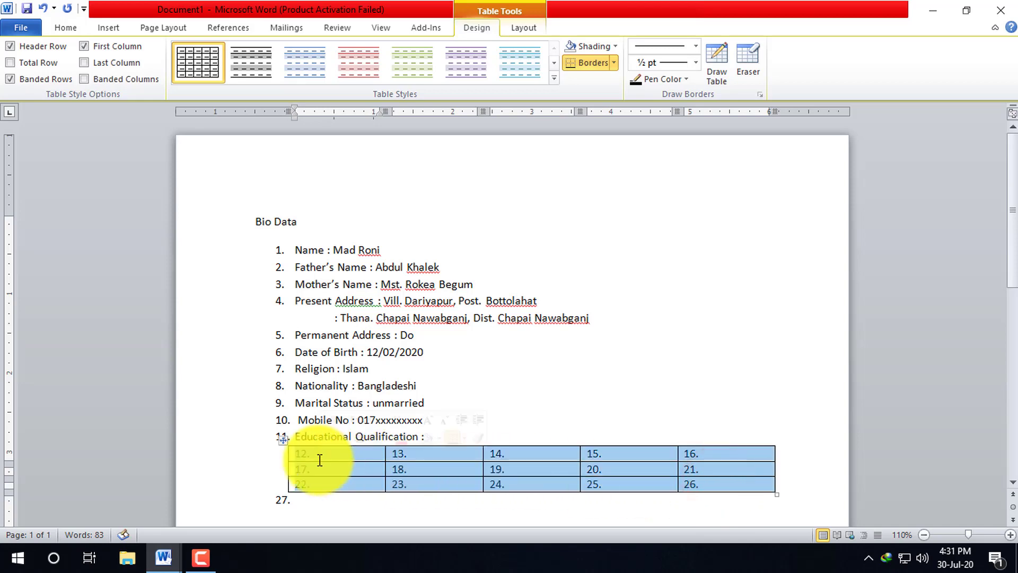
- Select the numbered table cells, undoing an accidental deletion, and switch their numbering off
left_click(320, 459)
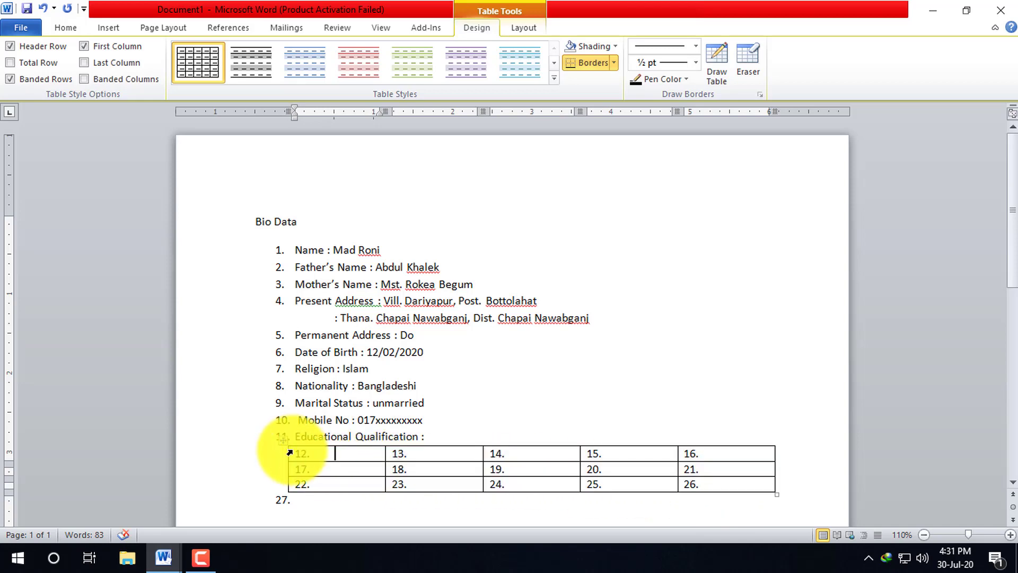
left_click_drag(290, 453, 314, 455)
left_click(698, 486)
key("BackSpace")
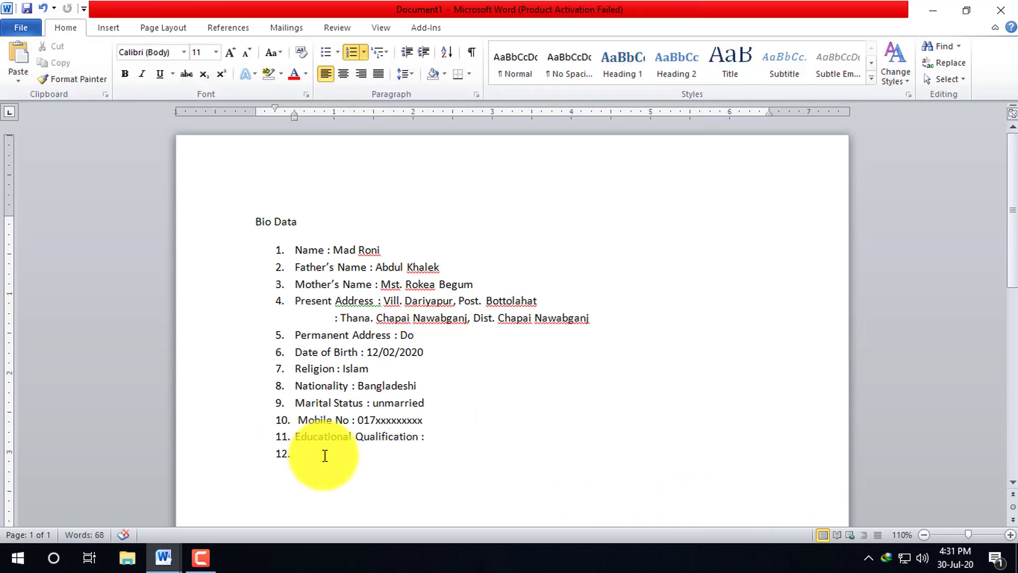
key("ctrl+z")
left_click(289, 454)
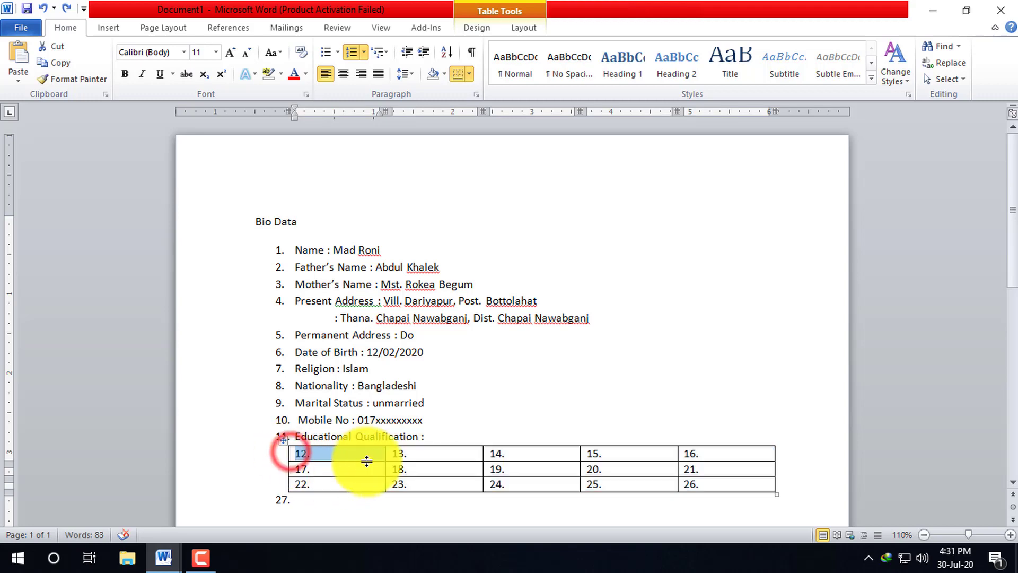
left_click_drag(367, 461, 718, 477)
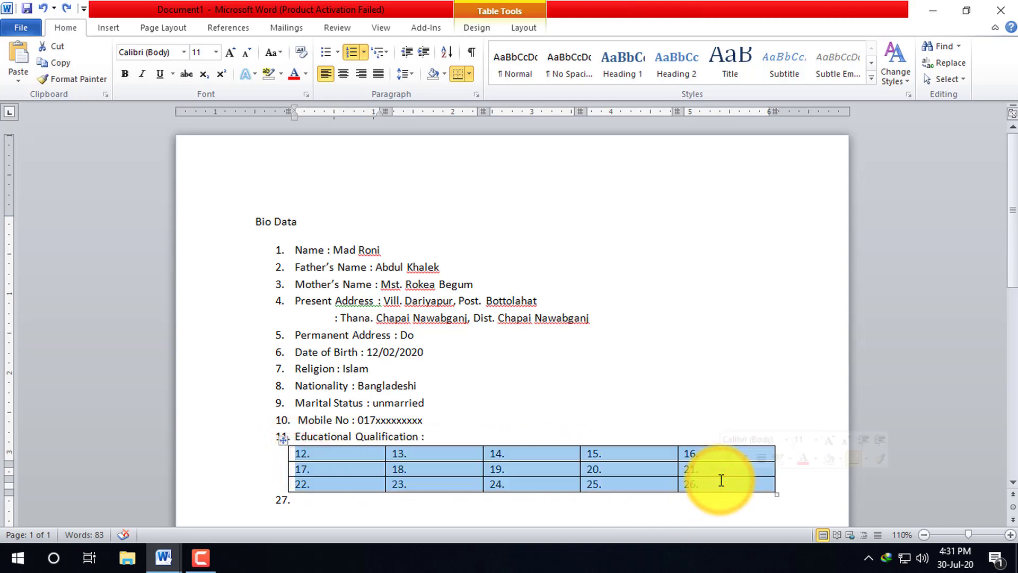
left_click(721, 480)
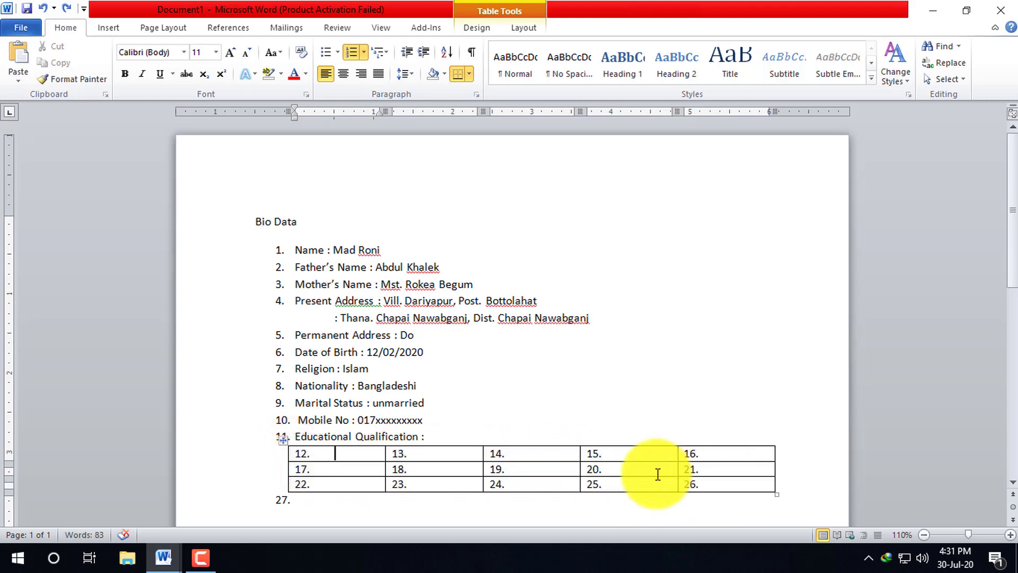
left_click(300, 454)
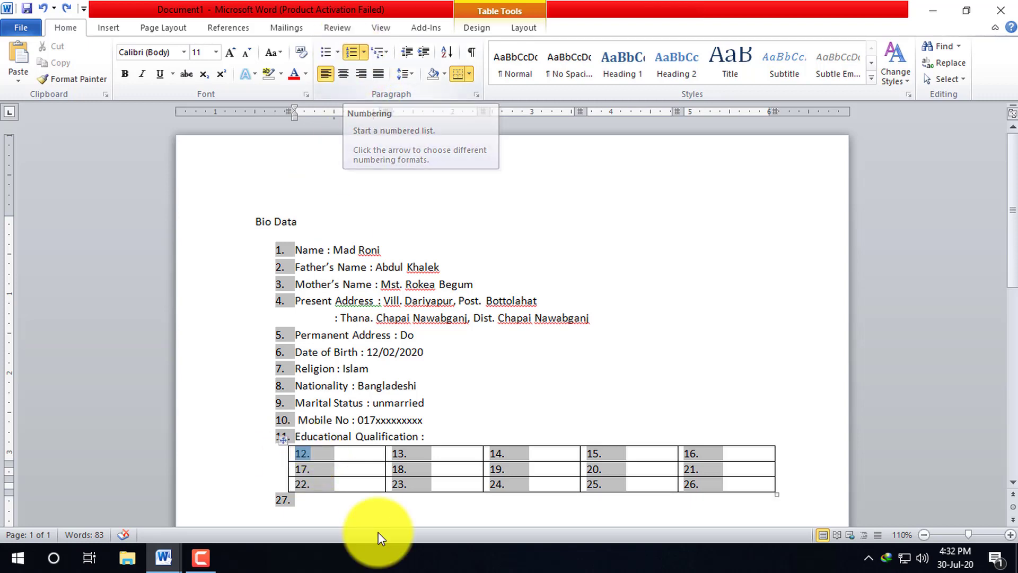
left_click(732, 482)
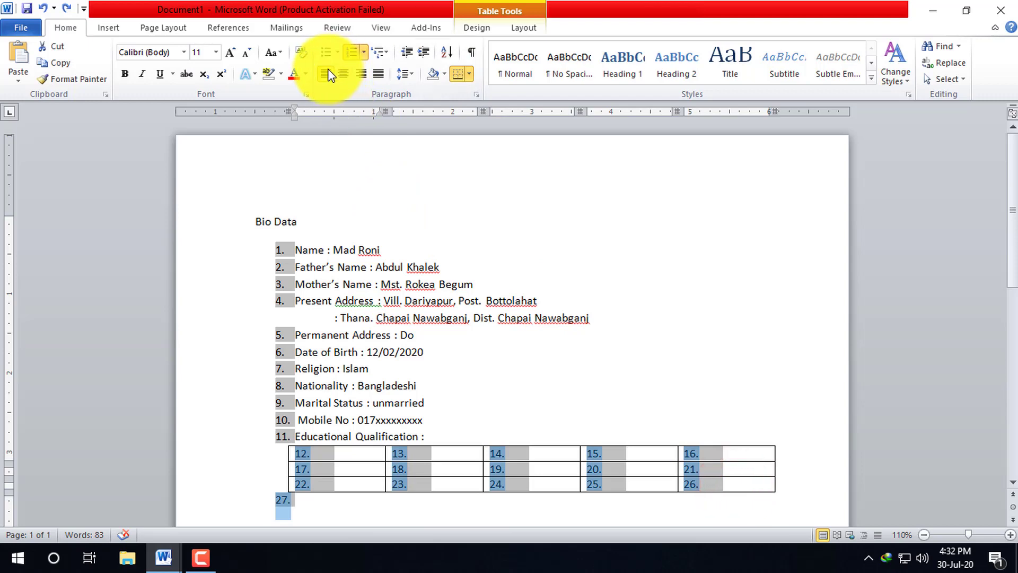
left_click(351, 52)
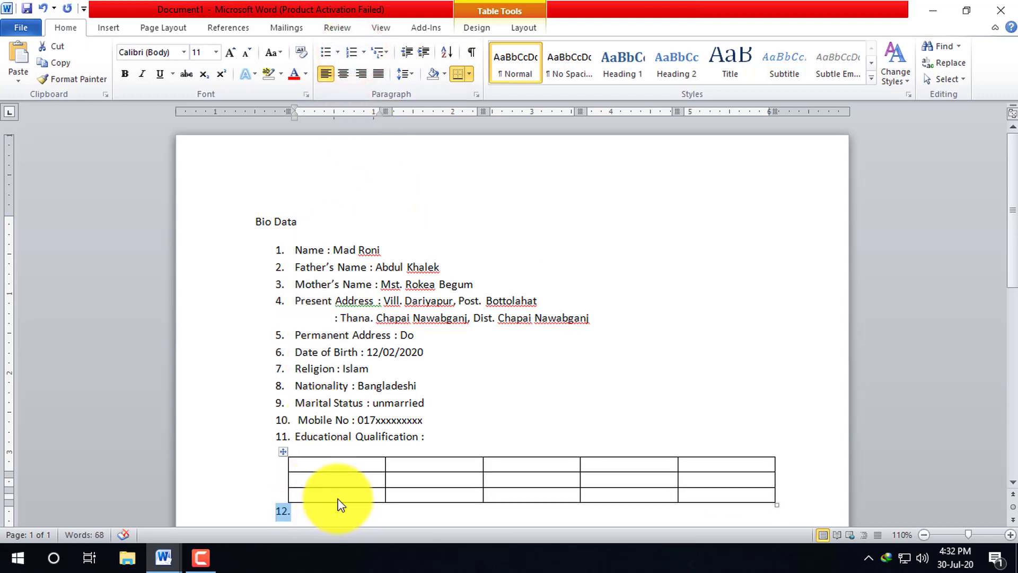
left_click(318, 466)
- Fill the first four header cells with Exam name, GPA, Group and Year
left_click(352, 484)
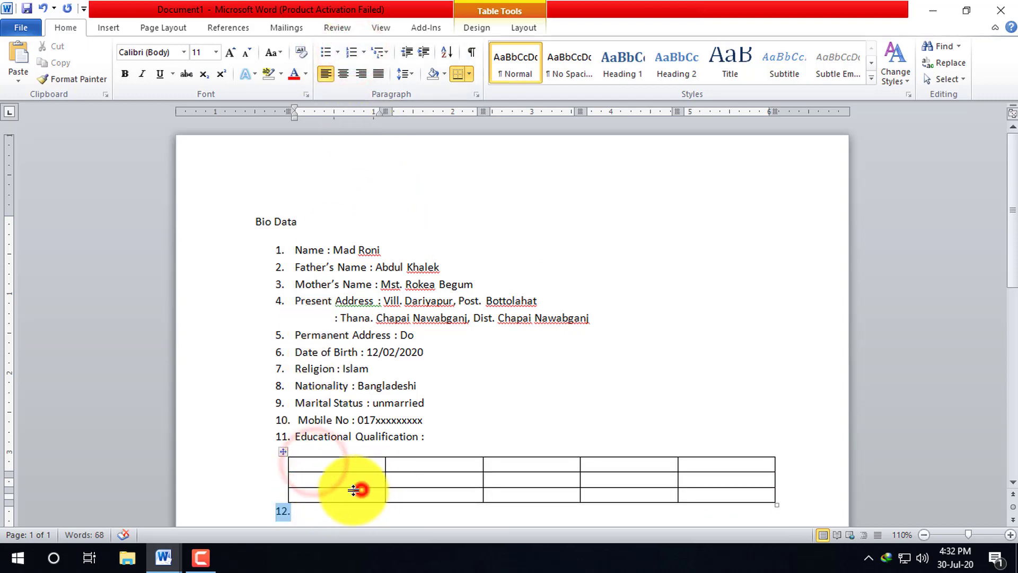
left_click(334, 466)
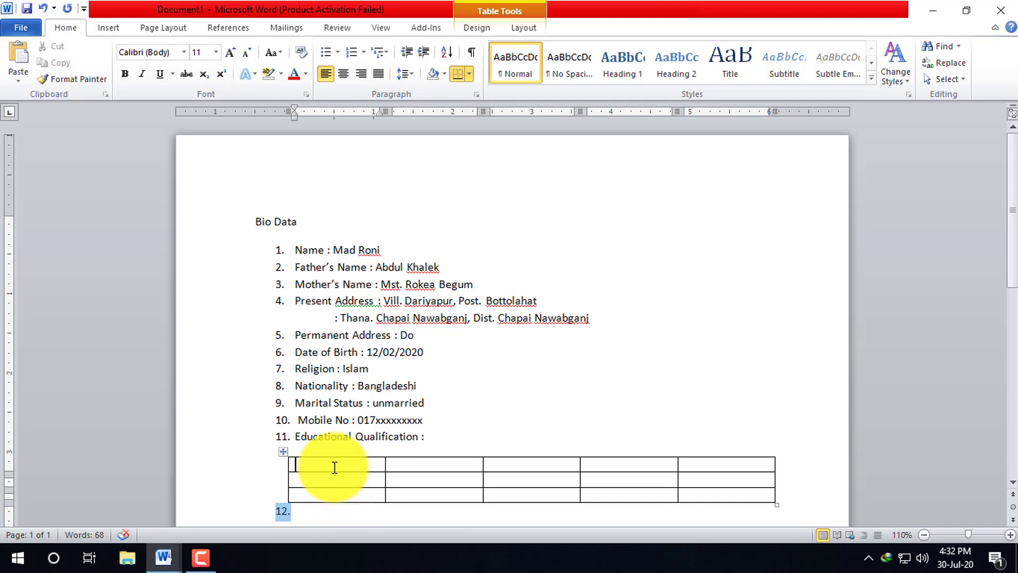
type("Ex")
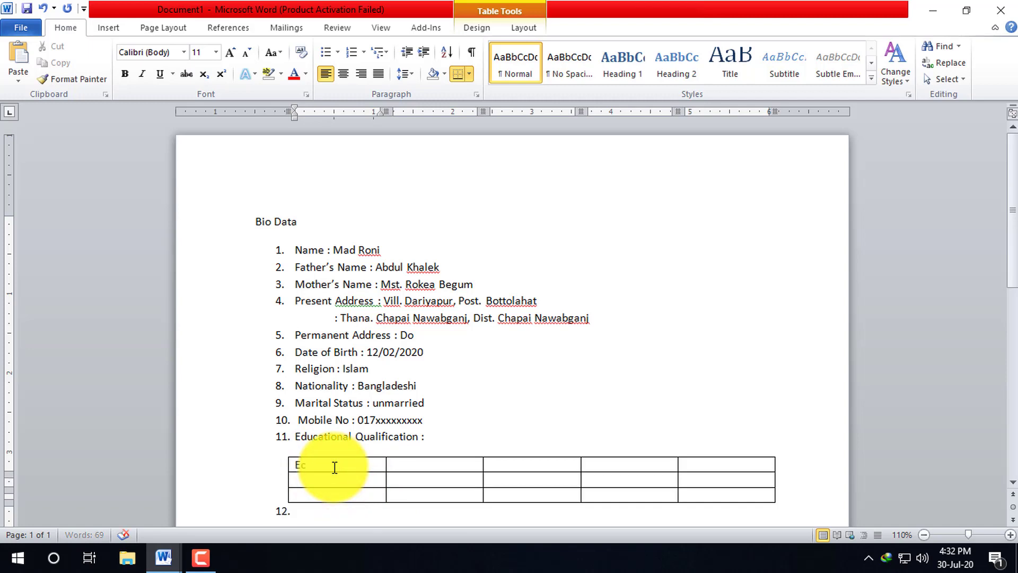
type("am")
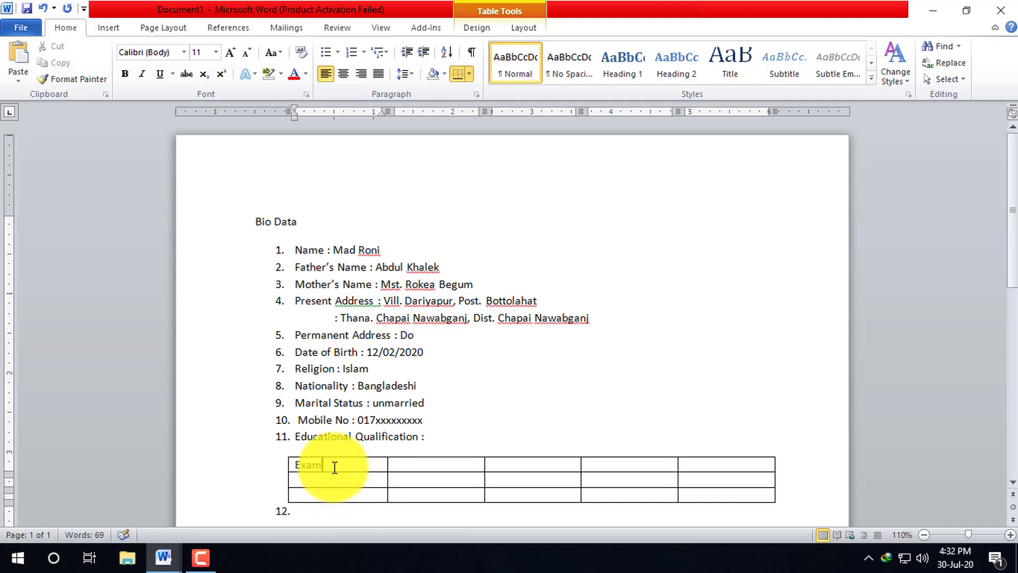
type(" name")
key("Tab")
type("GP")
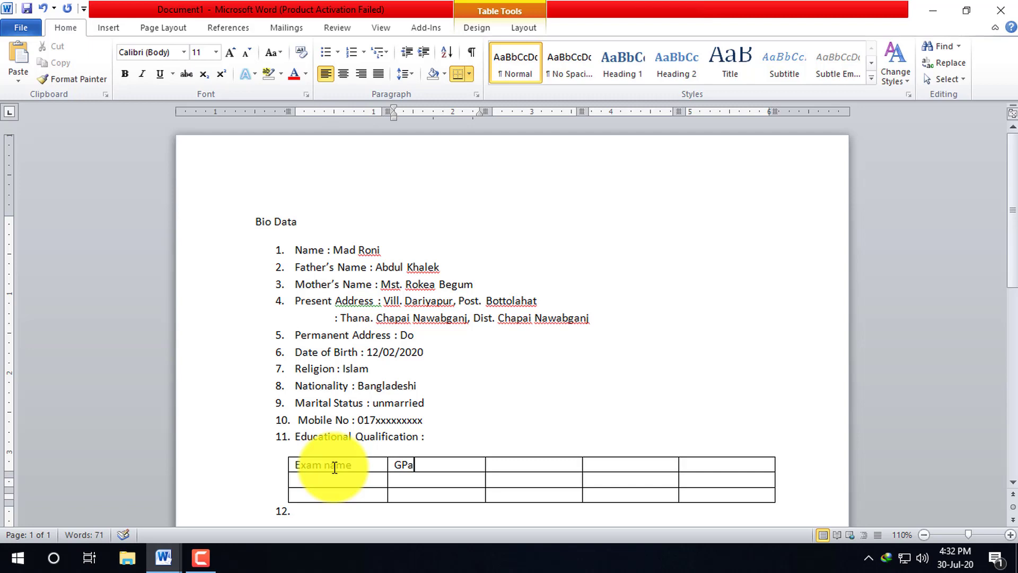
type("A")
key("Tab")
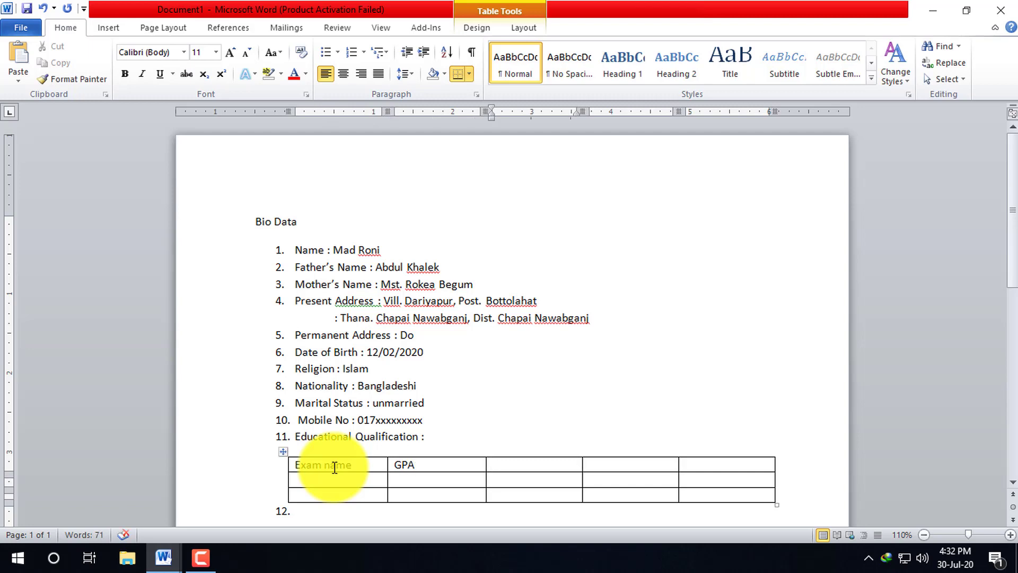
type("Grou")
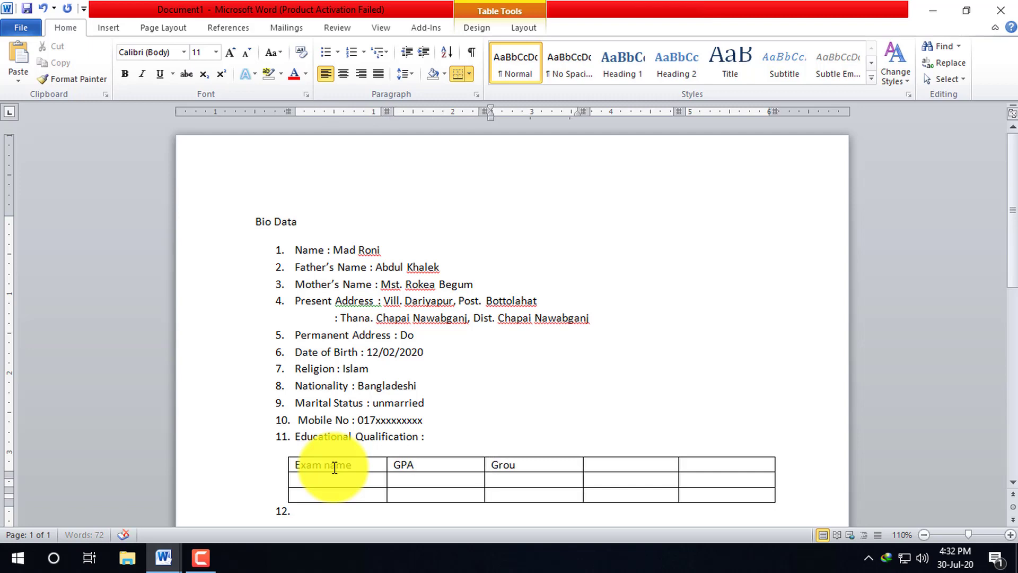
type("p")
key("Tab")
type("Year")
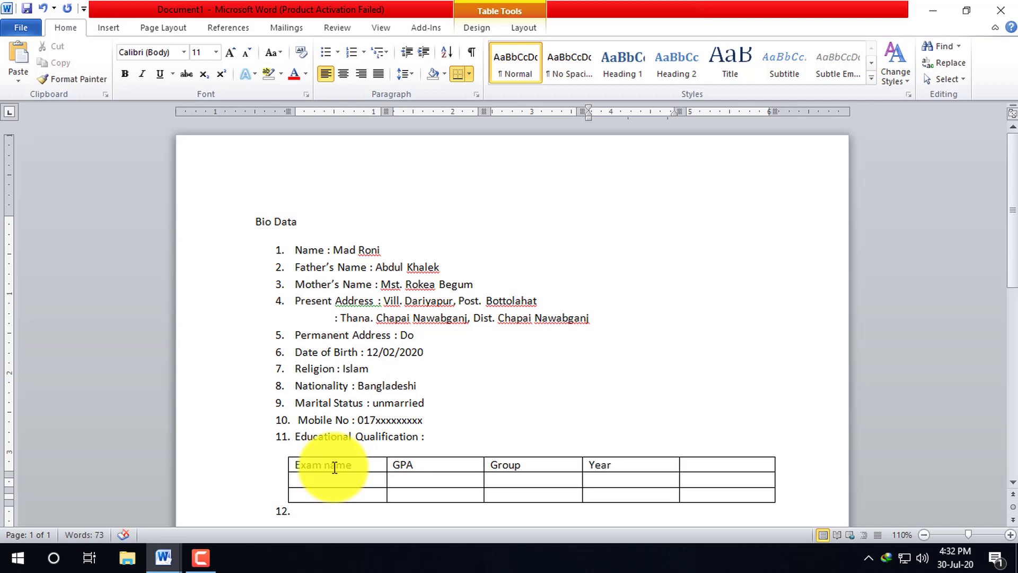
key("Tab")
- Type 'Board/University' in the last header cell, fixing the misspelling
type("B")
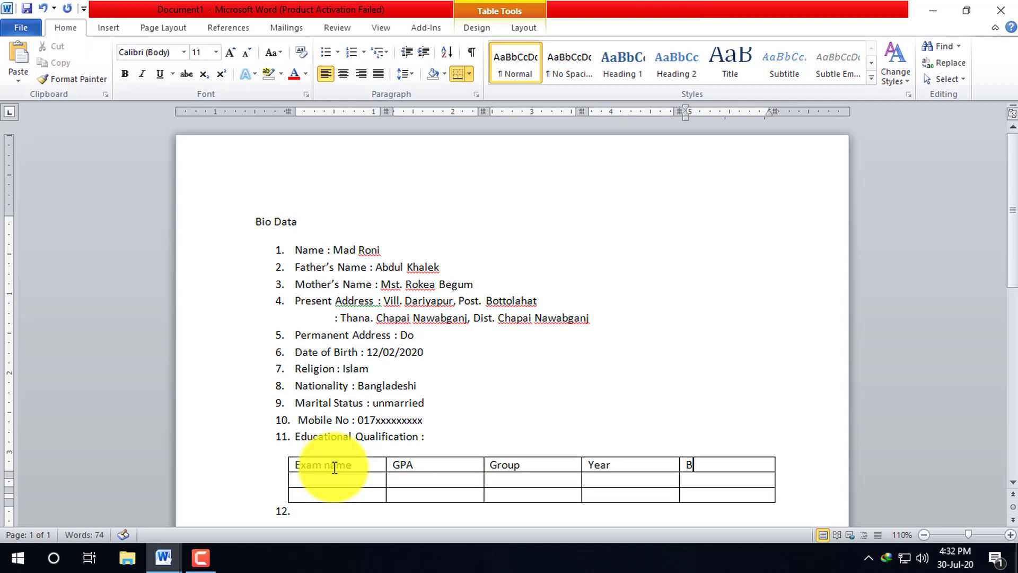
type("oard")
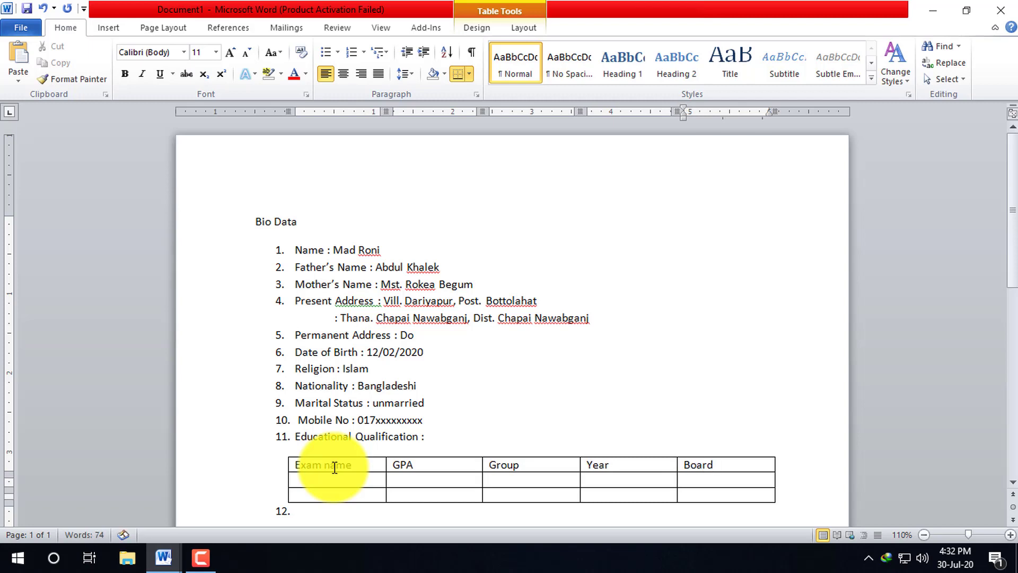
type("/U")
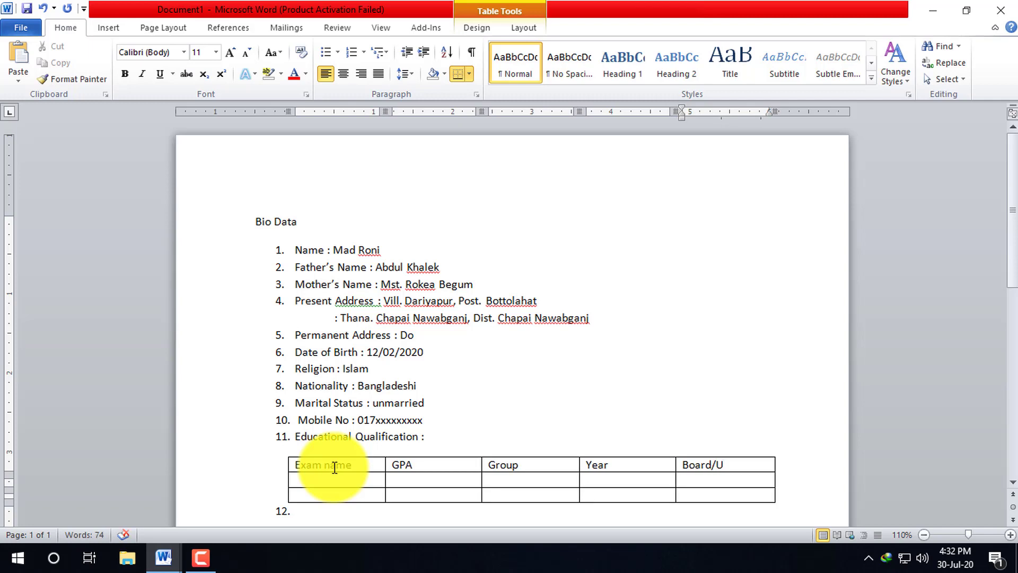
type("niverci")
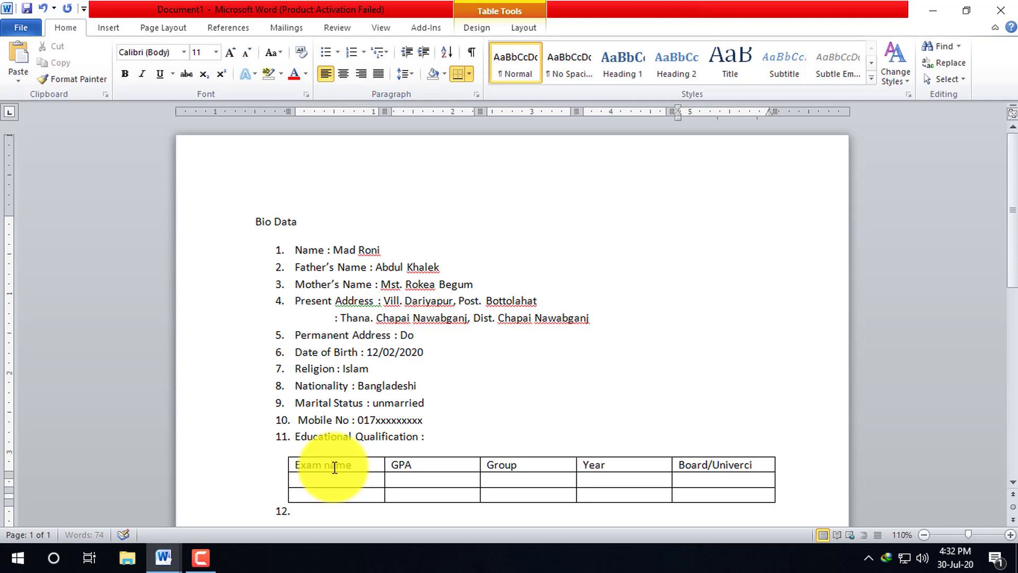
key("BackSpace")
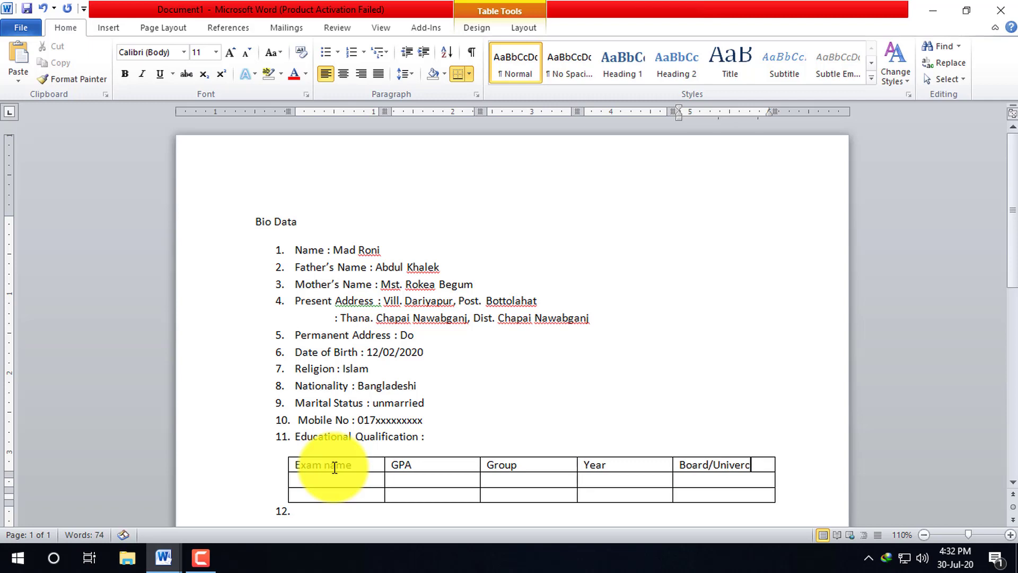
type("si")
key("BackSpace")
key("BackSpace")
key("BackSpace")
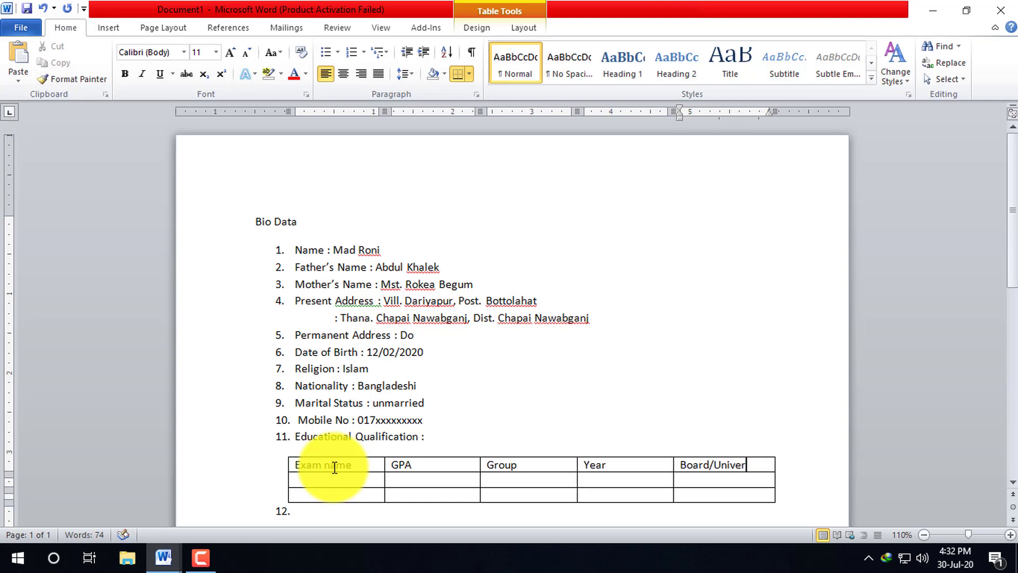
type("sity")
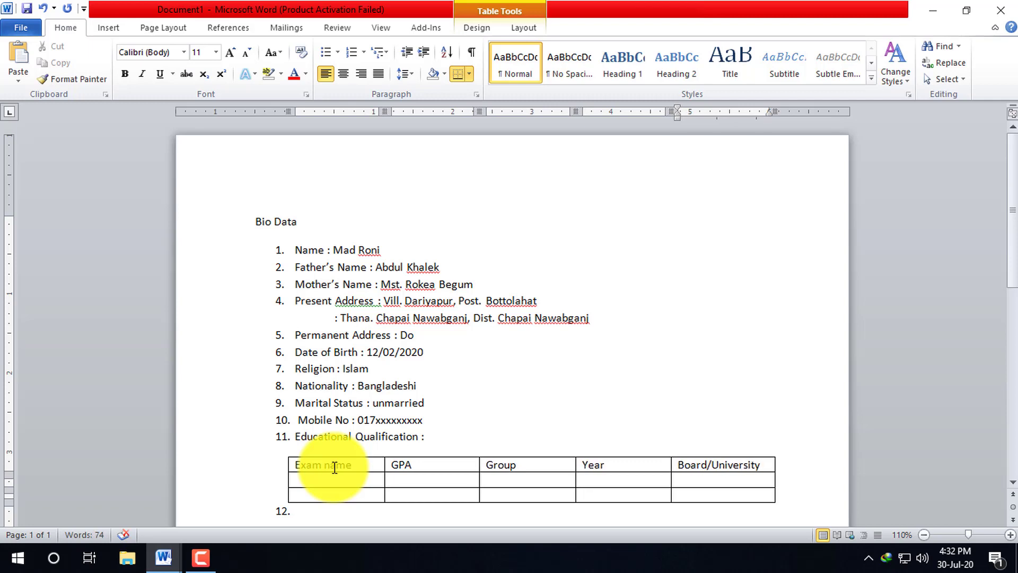
left_click(323, 478)
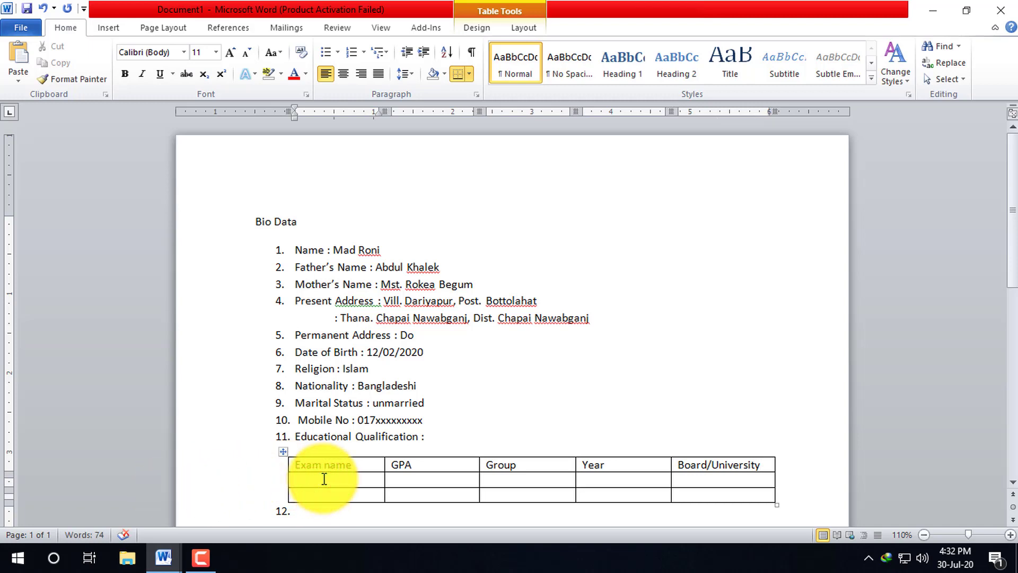
- Fill the S.S.C. row with 4.50, Humanities, 2010 and Rajshahi
type("S.S.C.")
key("Tab")
type("4.50")
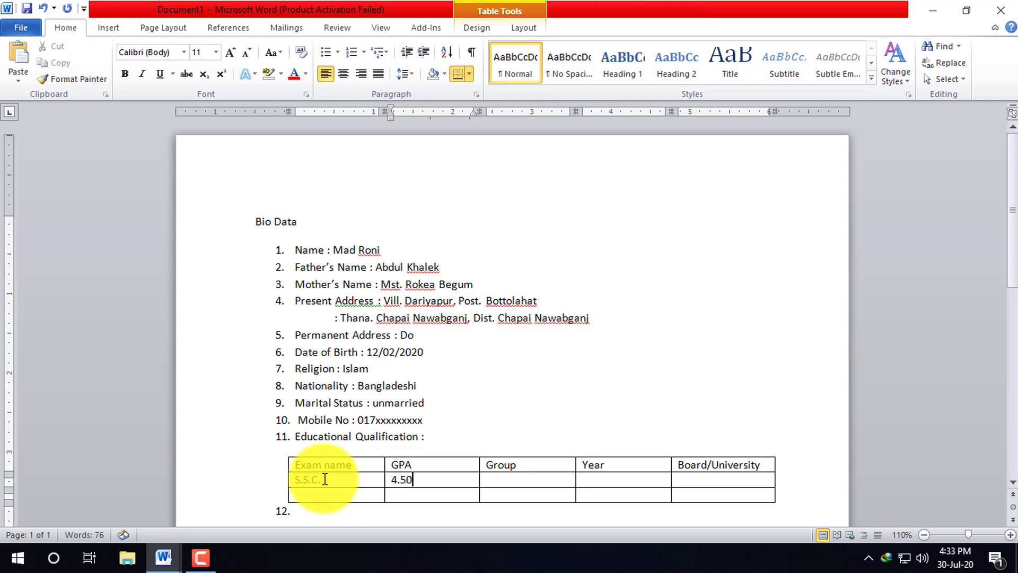
key("Tab")
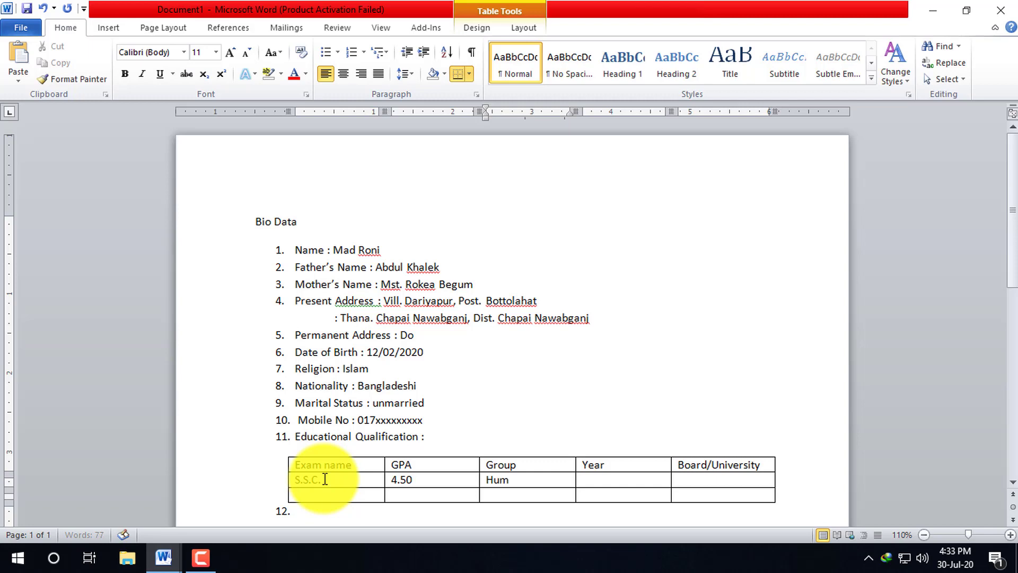
type("anitie")
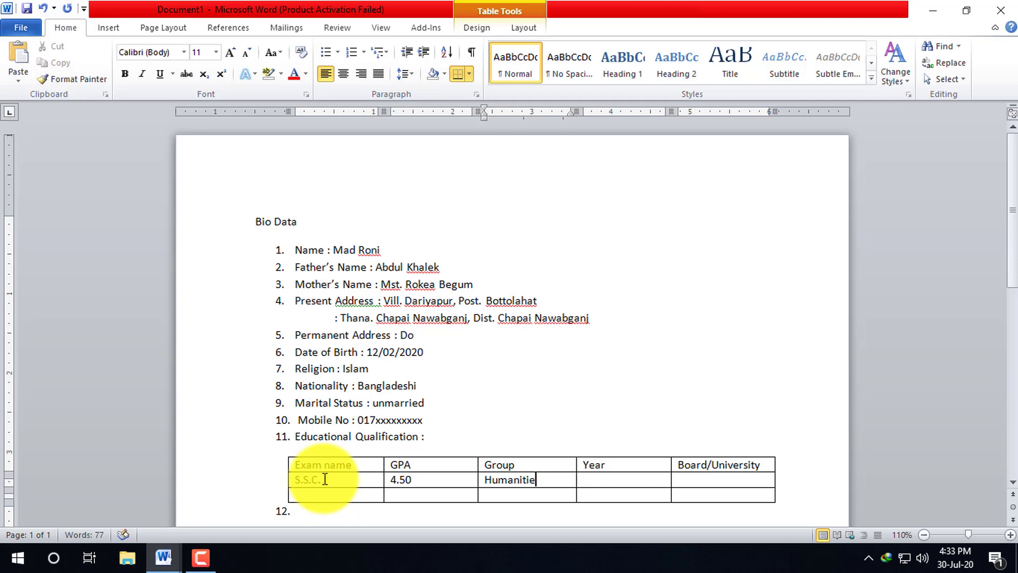
type("s")
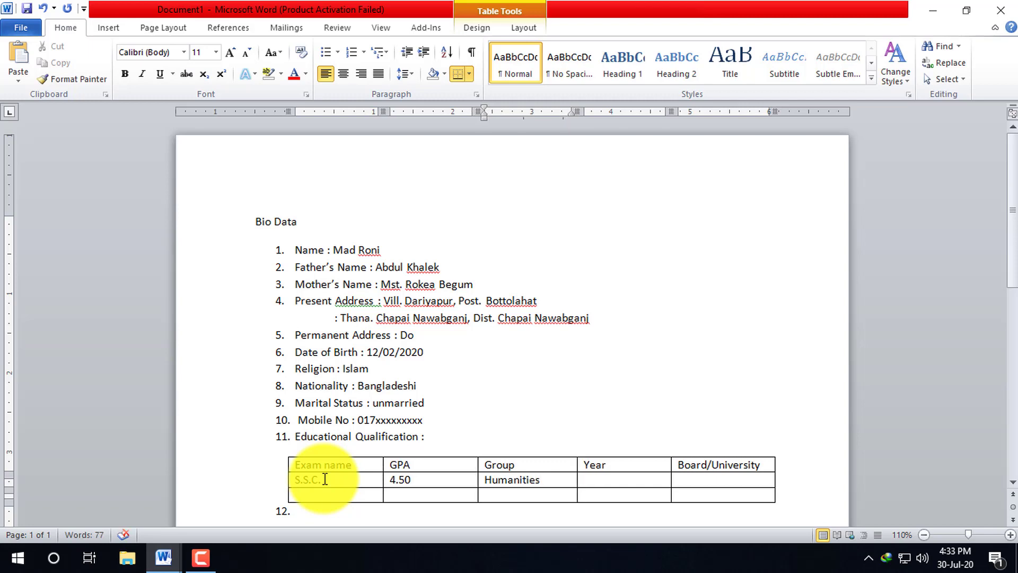
key("Tab")
type("2010")
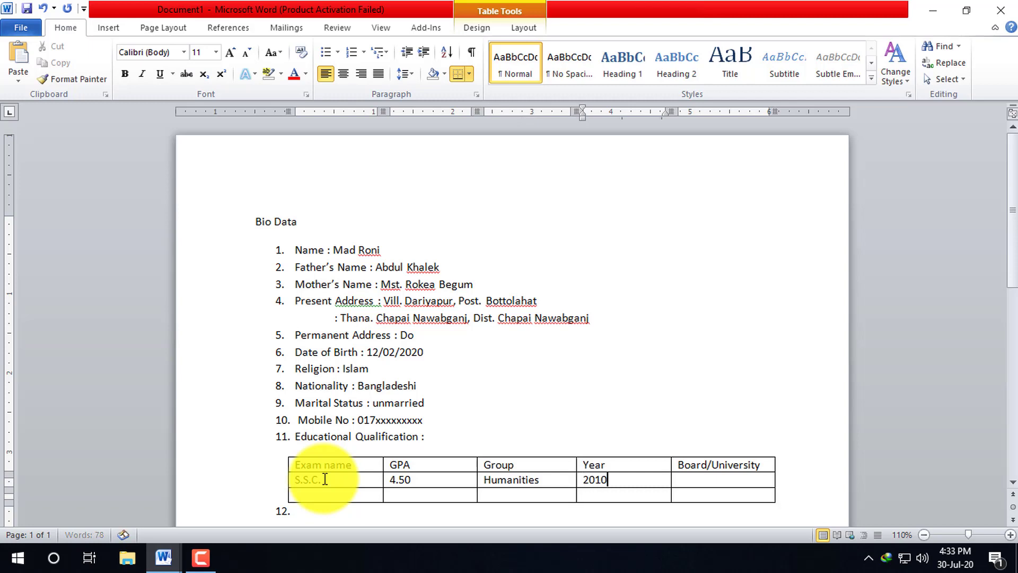
key("Tab")
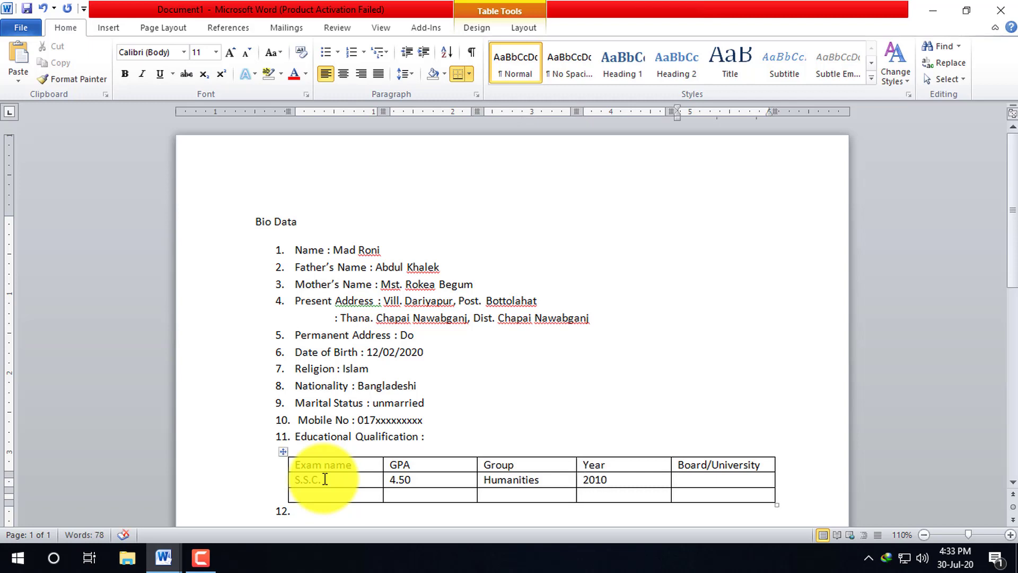
type("Rajshahi")
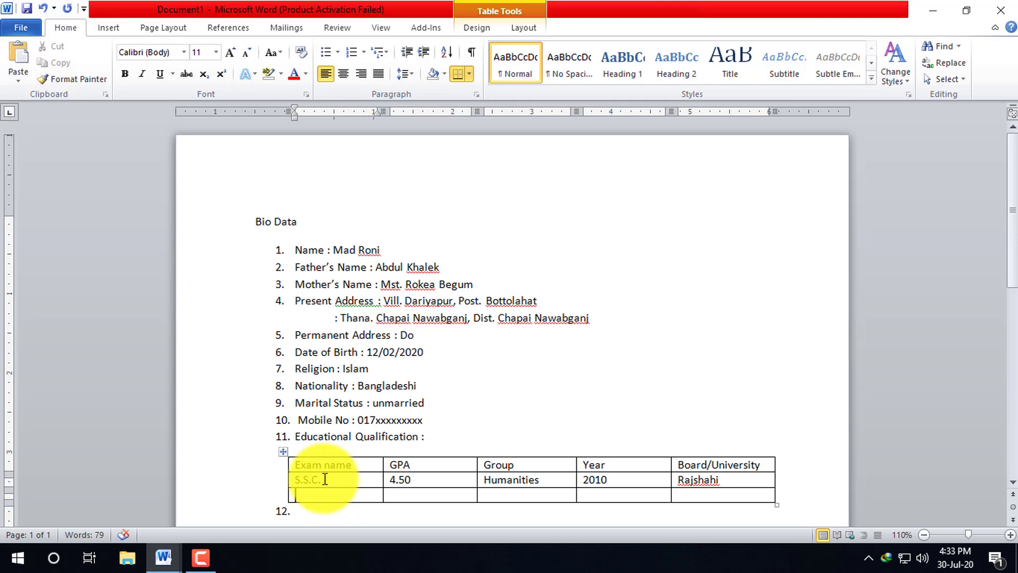
key("Tab")
- Start the H.S.C. row with GPA 5 and group Business studies
type("H.S.C.")
key("Tab")
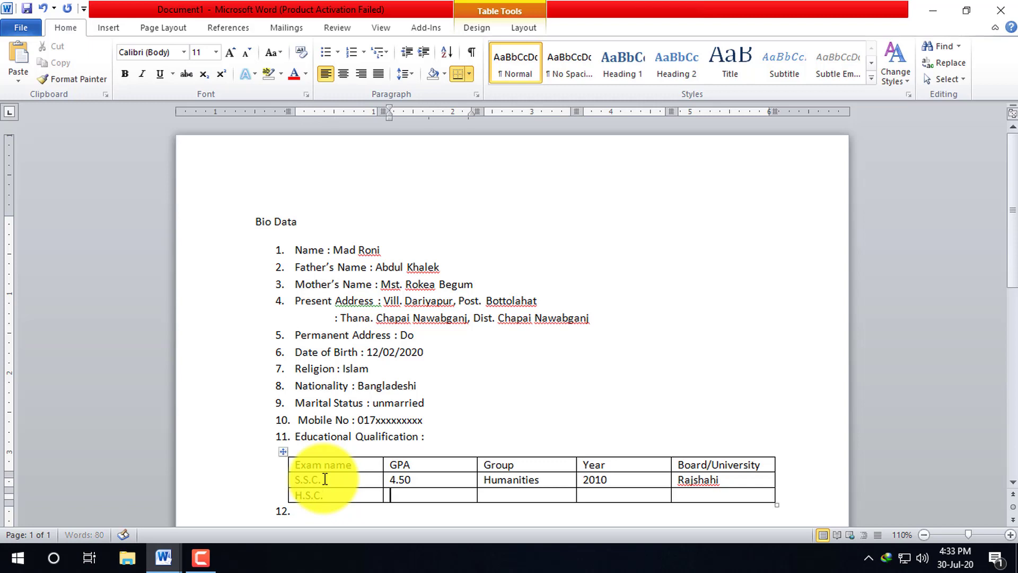
type("3")
key("BackSpace")
key("BackSpace")
type("5")
key("Tab")
type("Buni")
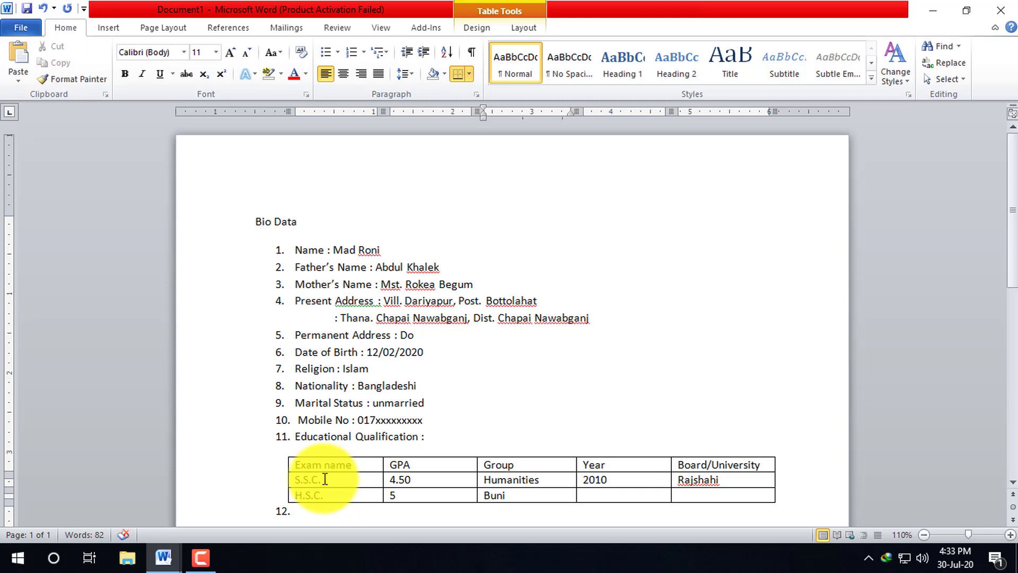
key("BackSpace")
type("iness stadies")
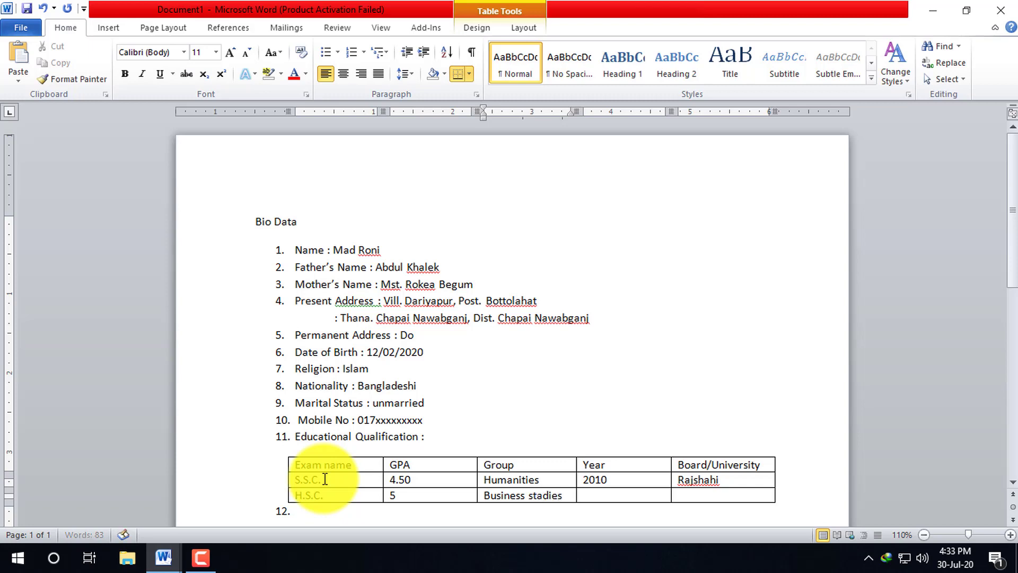
key("Tab")
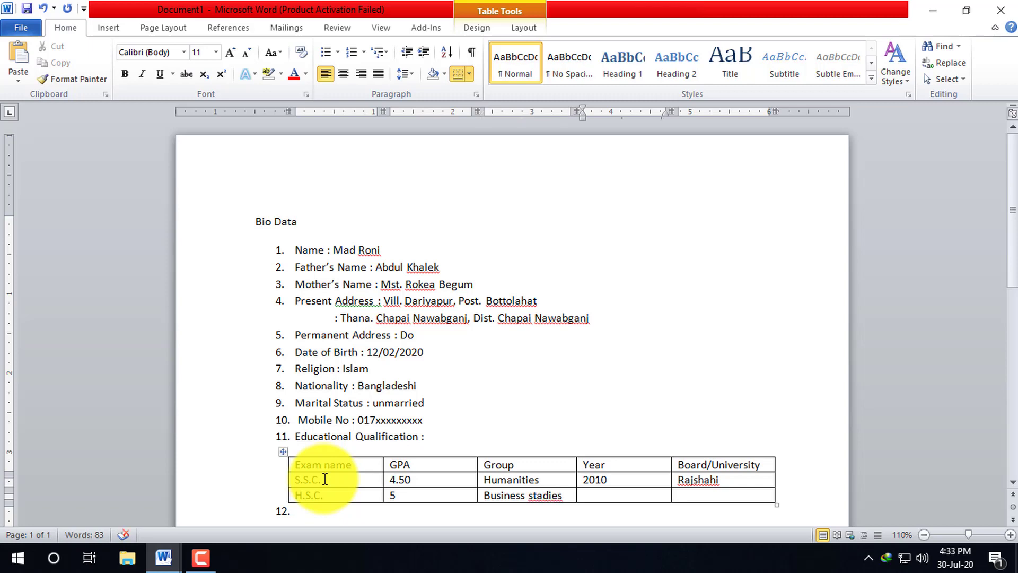
- Correct 'studies', enter year 2012, and copy Rajshahi into the H.S.C. row's board cell
left_click(543, 497)
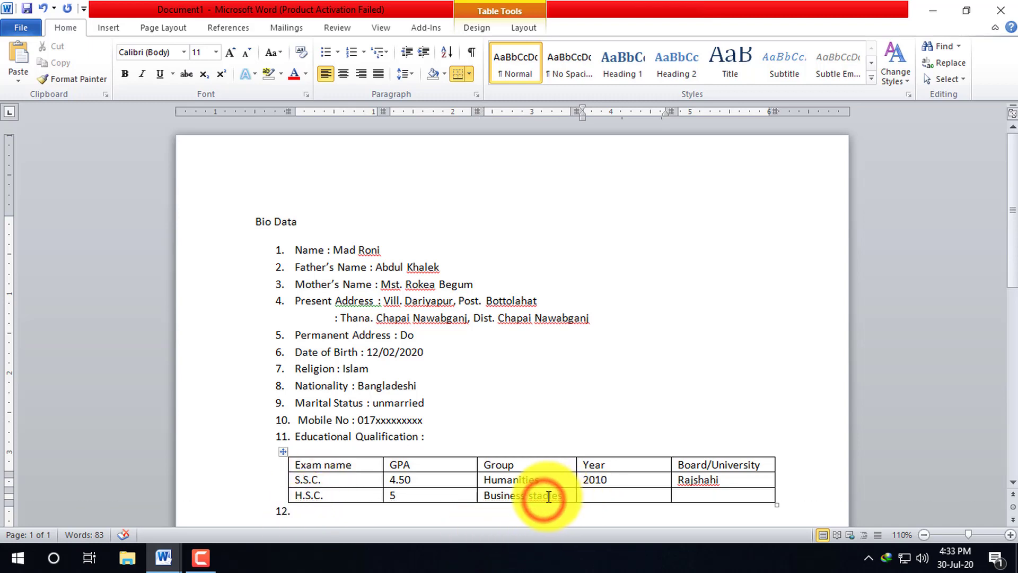
key("BackSpace")
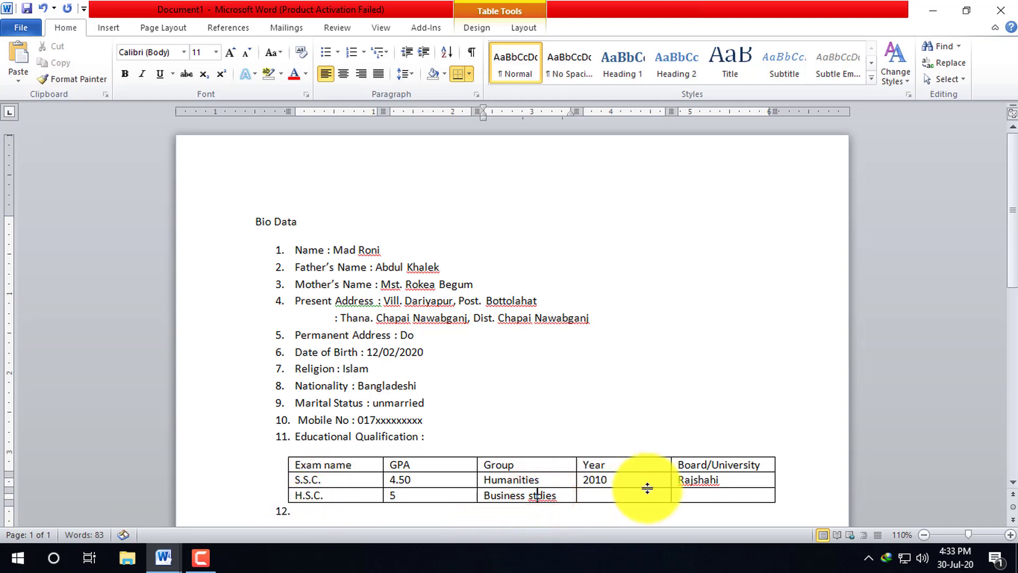
type("u")
left_click(633, 492)
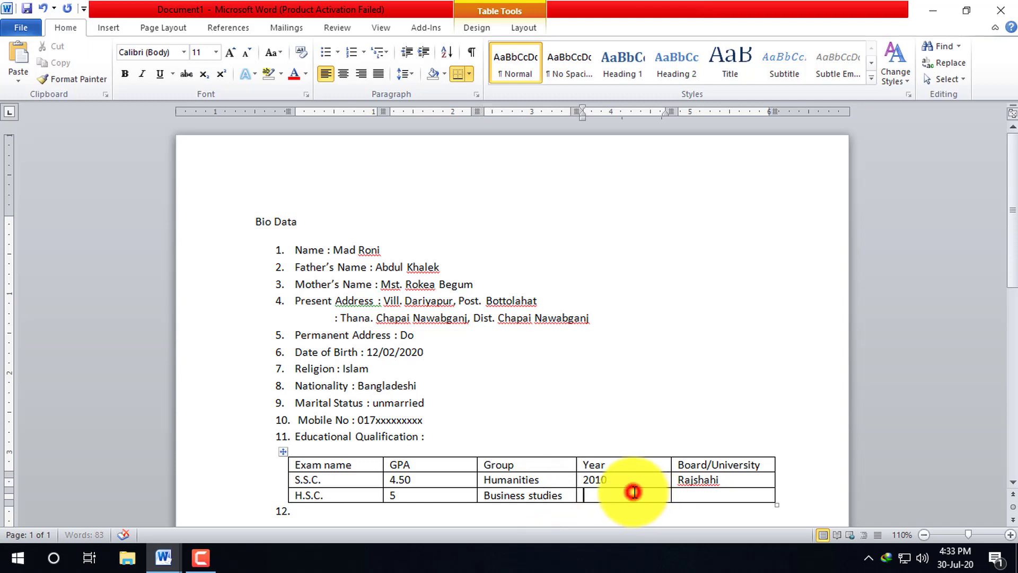
left_click(636, 486)
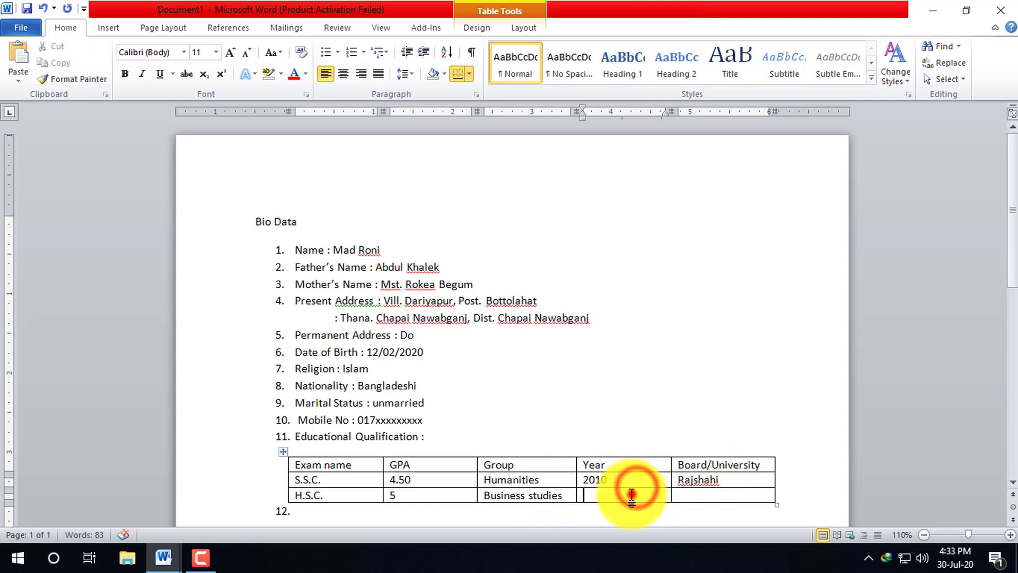
type("2012")
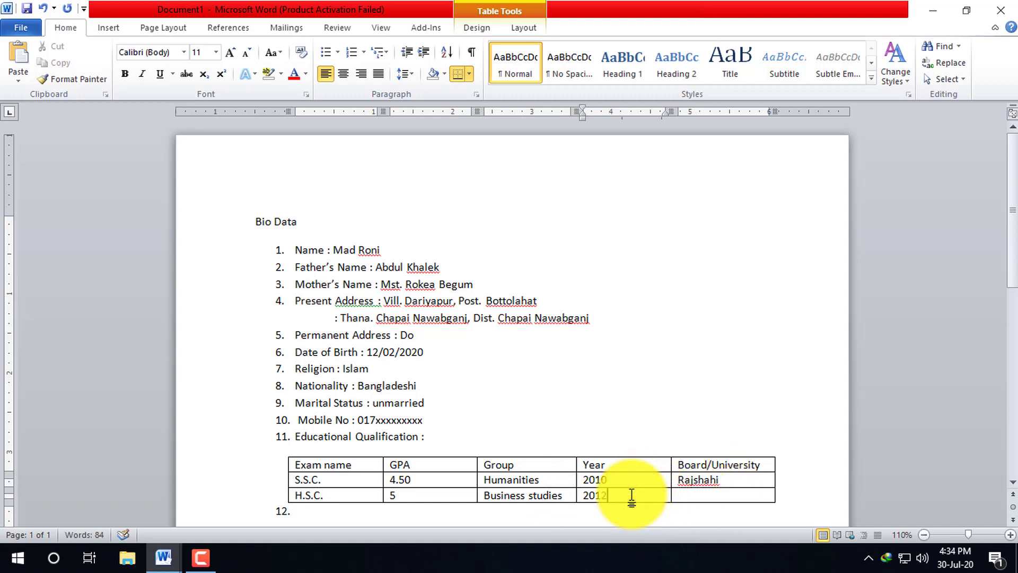
left_click(721, 490)
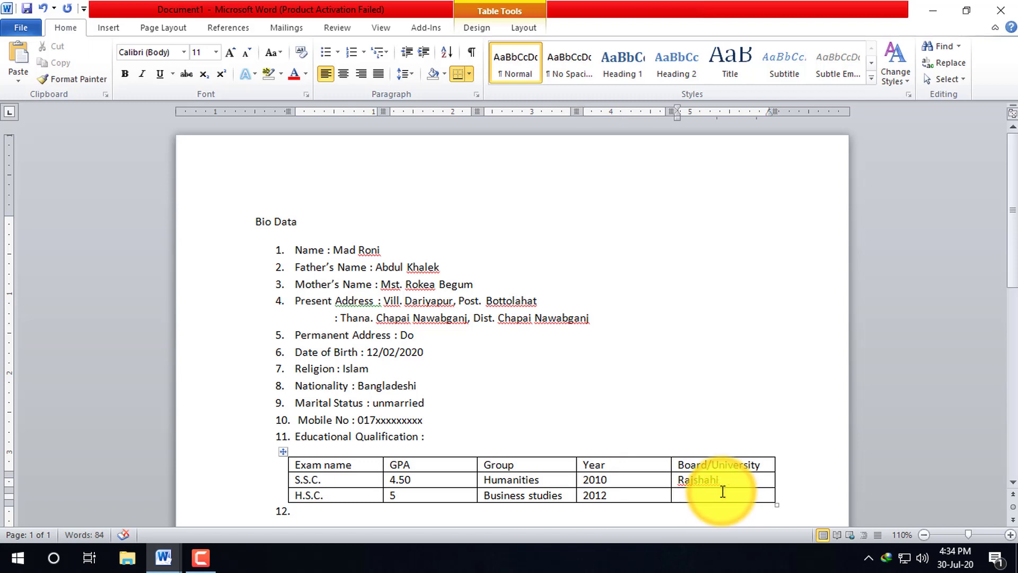
double_click(710, 477)
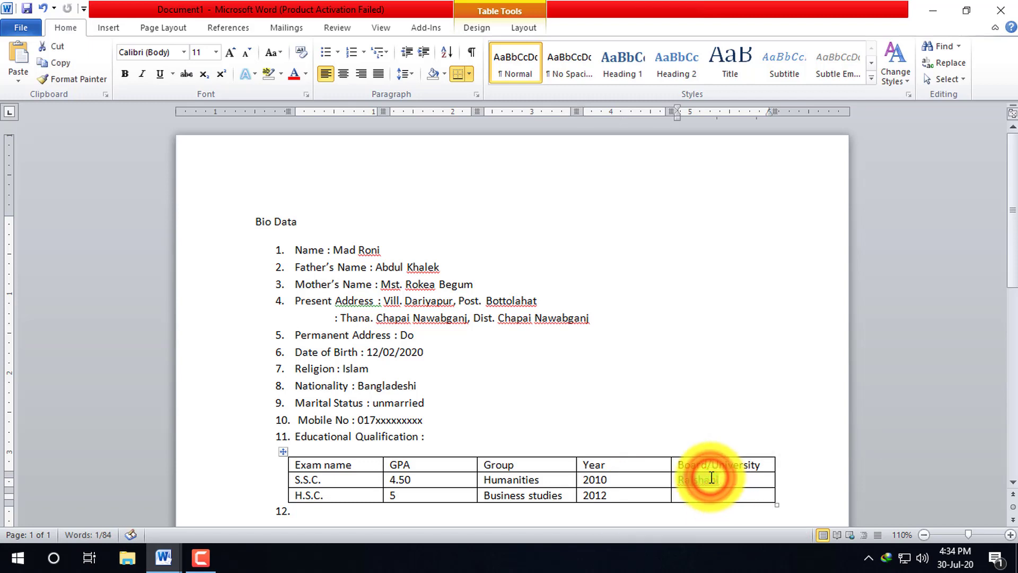
key("ctrl+c")
left_click(711, 495)
key("ctrl+v")
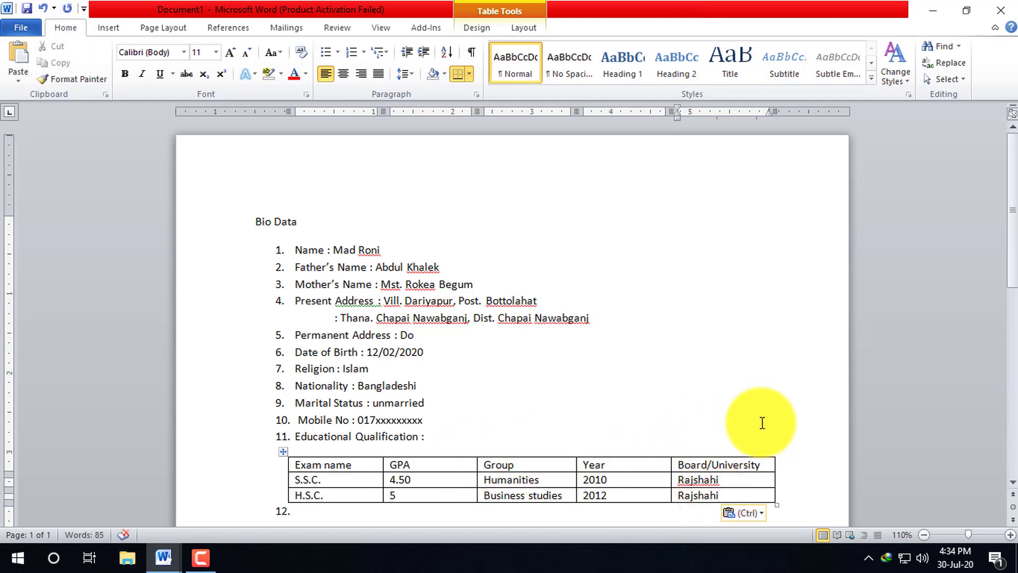
scroll(742, 418, "down", 2)
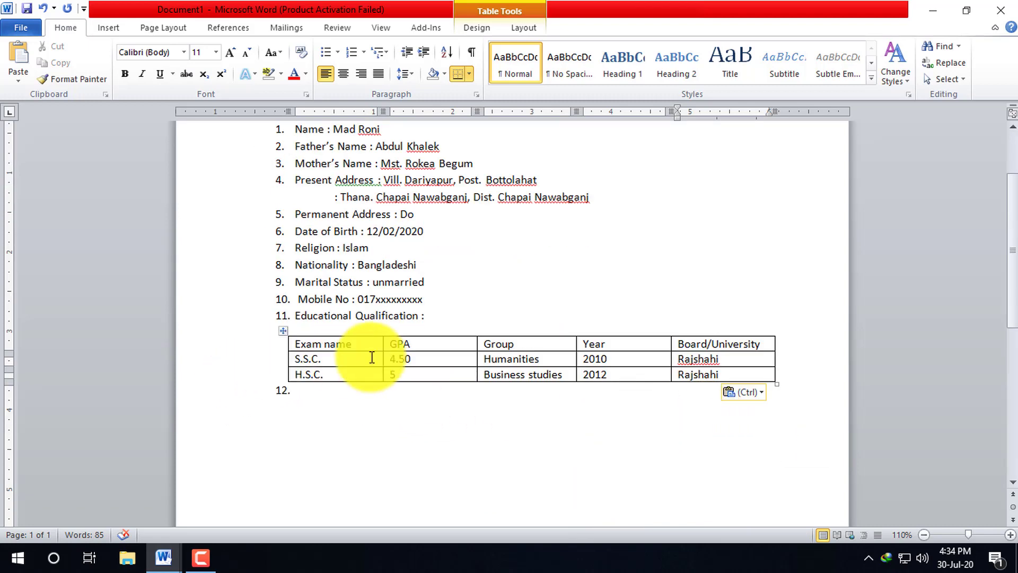
left_click(325, 389)
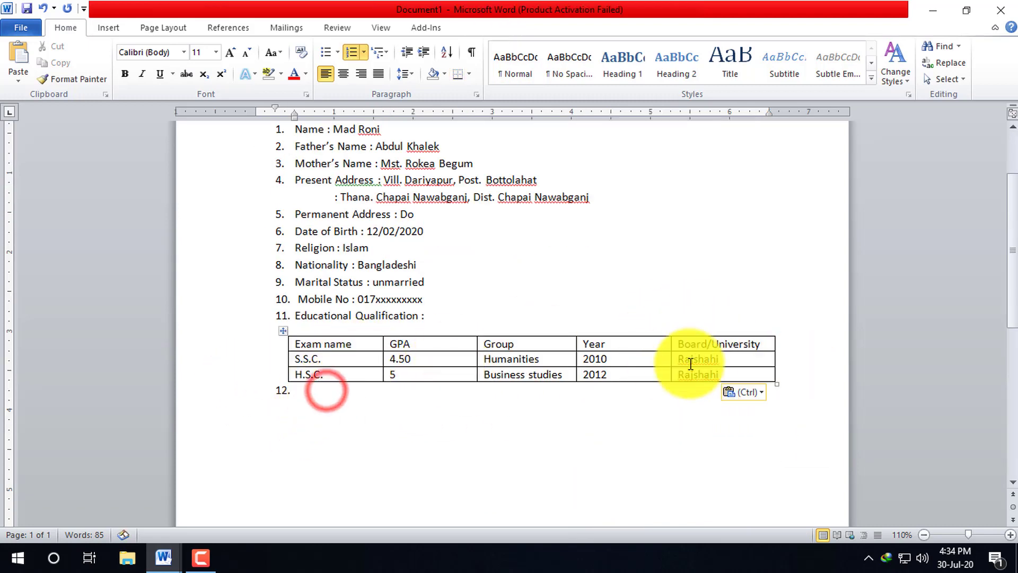
right_click(754, 373)
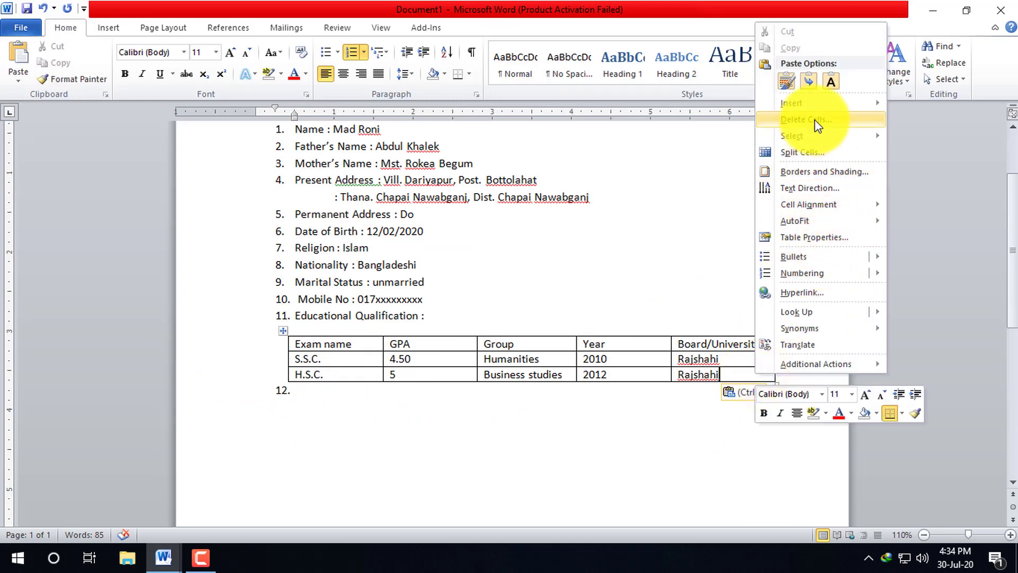
mouse_move(810, 105)
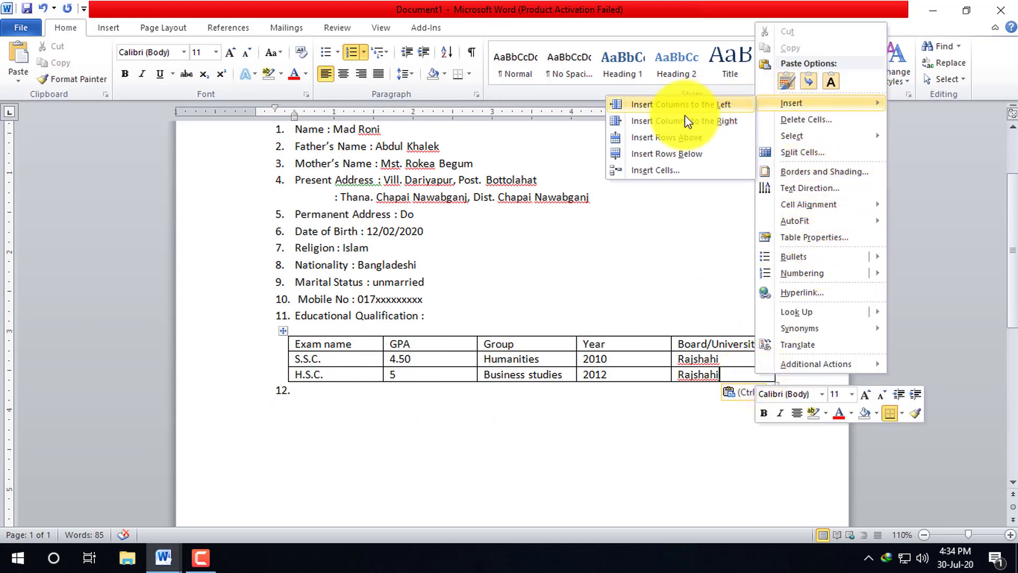
left_click(660, 137)
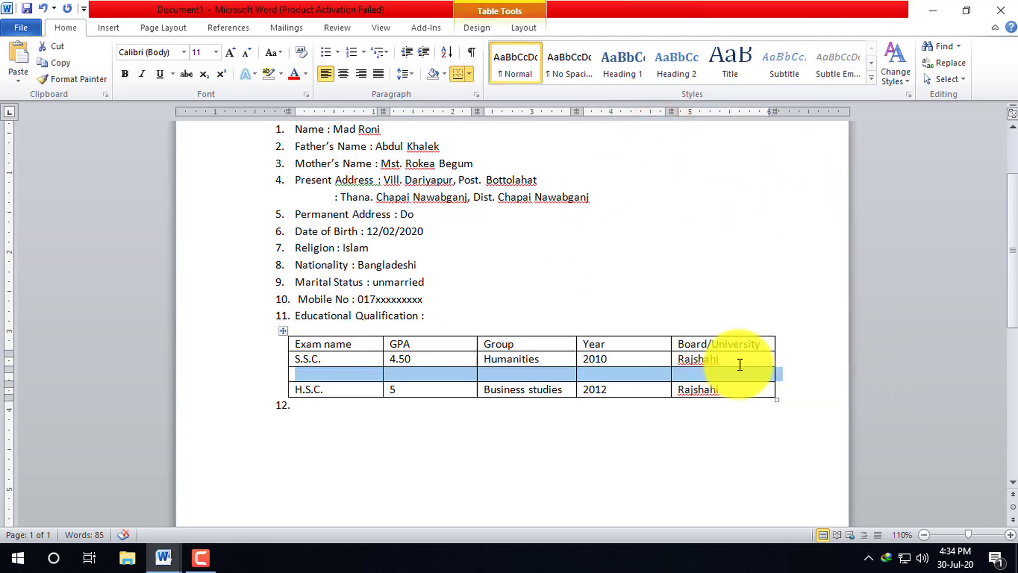
key("ctrl+z")
right_click(726, 374)
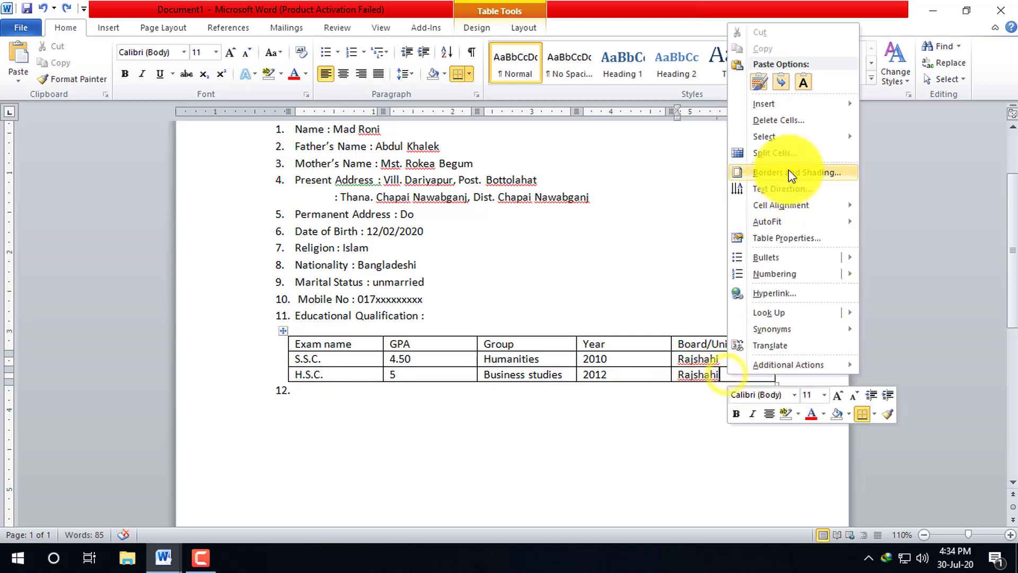
left_click(765, 106)
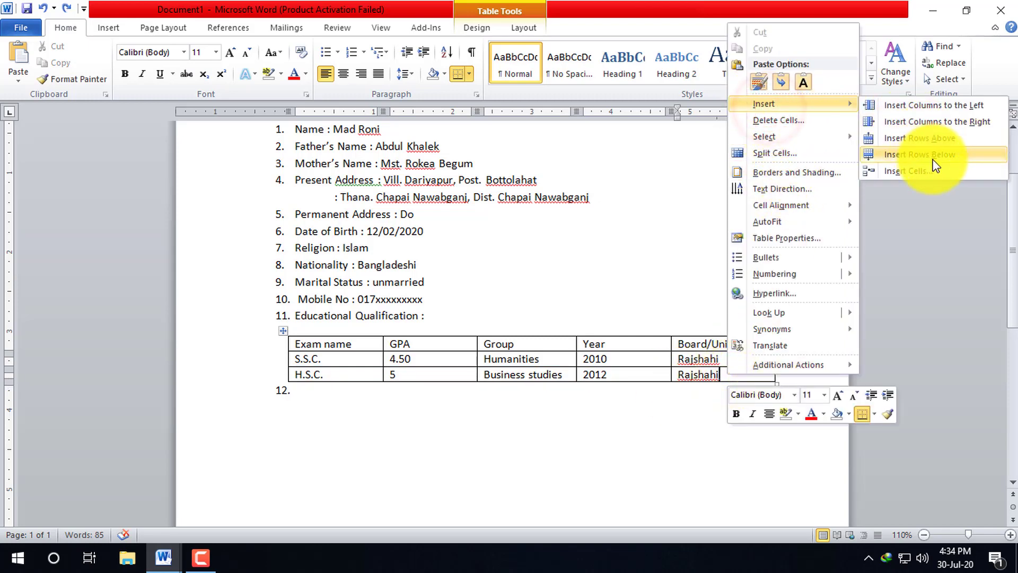
left_click(930, 155)
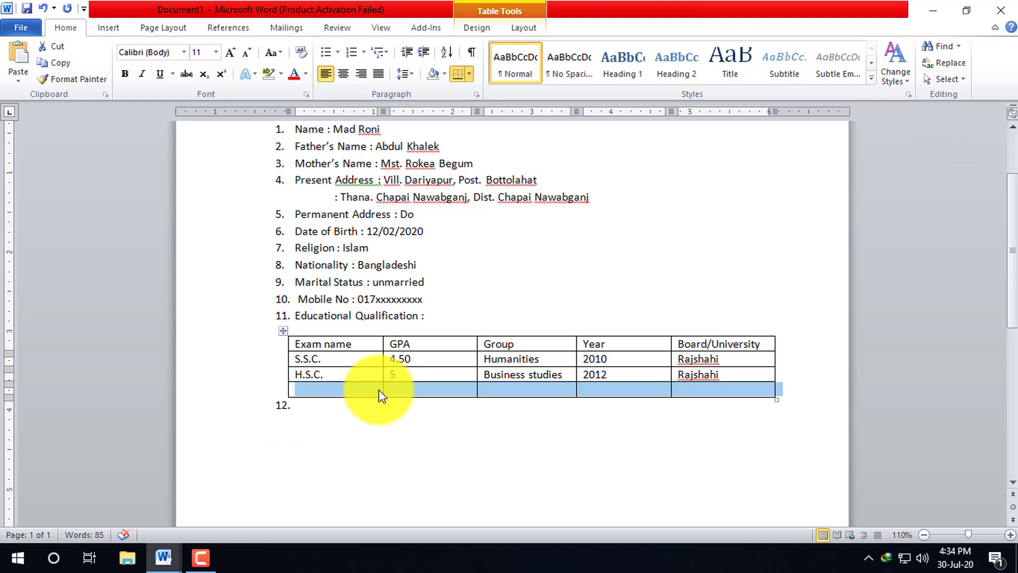
key("ctrl+z")
left_click(328, 388)
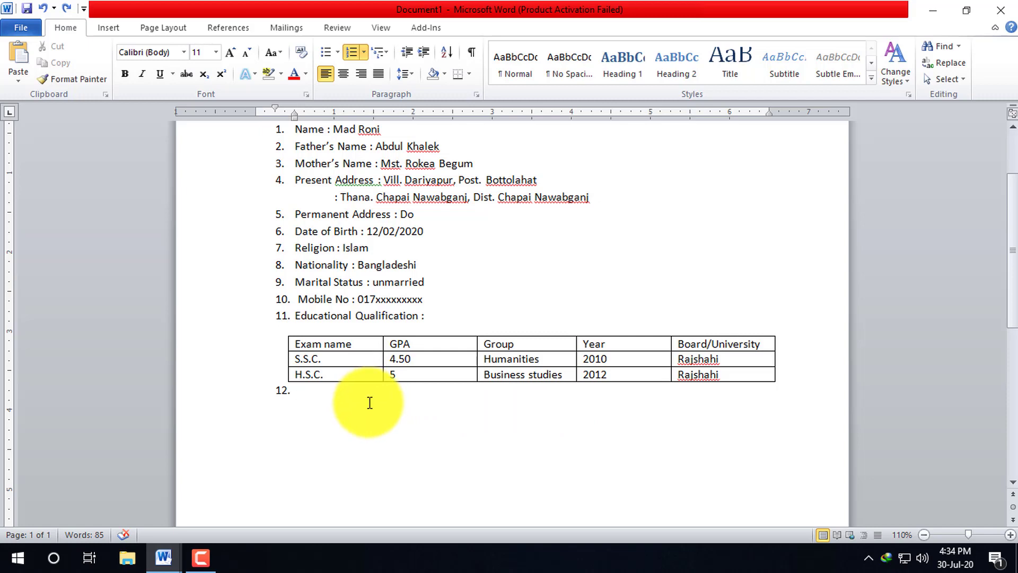
- Enter 'Experience : Database Programming ( 6 months)' as item 12, correcting typos, and end the numbered list
type("Experience : Database Progra")
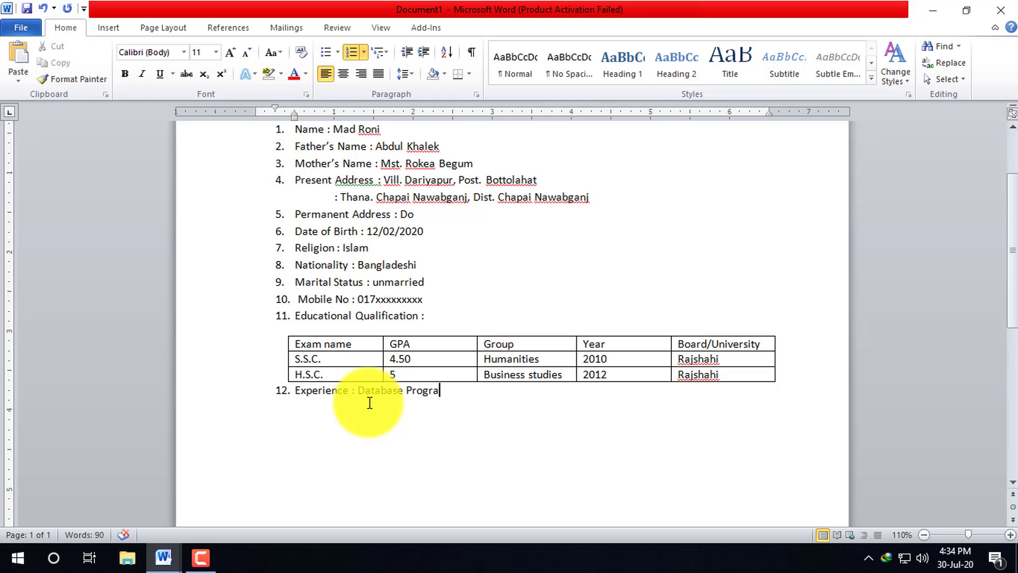
type("mming")
key("BackSpace")
type("ng")
key("BackSpace")
key("BackSpace")
type("mm")
type("ing")
type(" ( )")
type("6 ")
type("months")
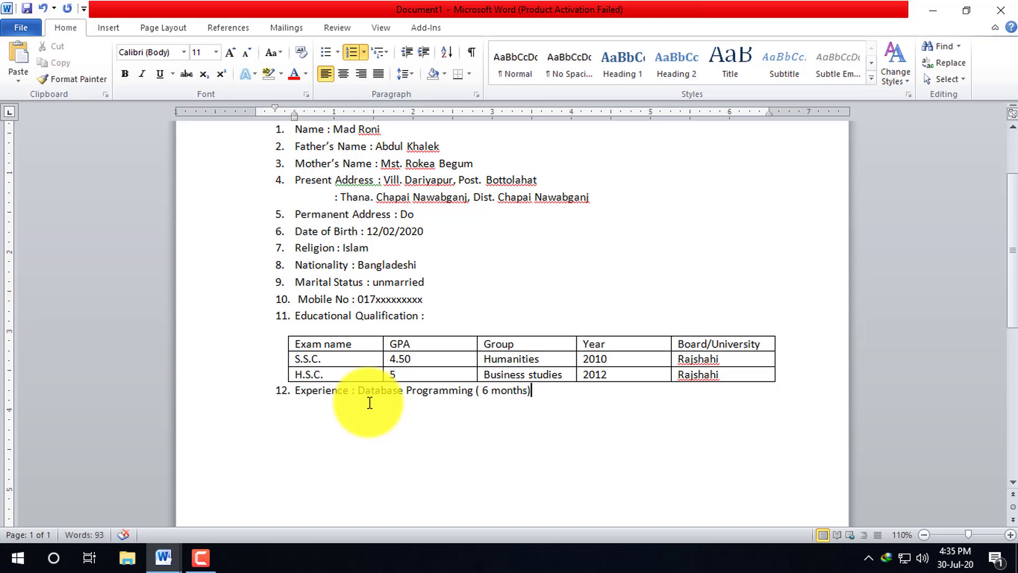
key("Return")
key("Return")
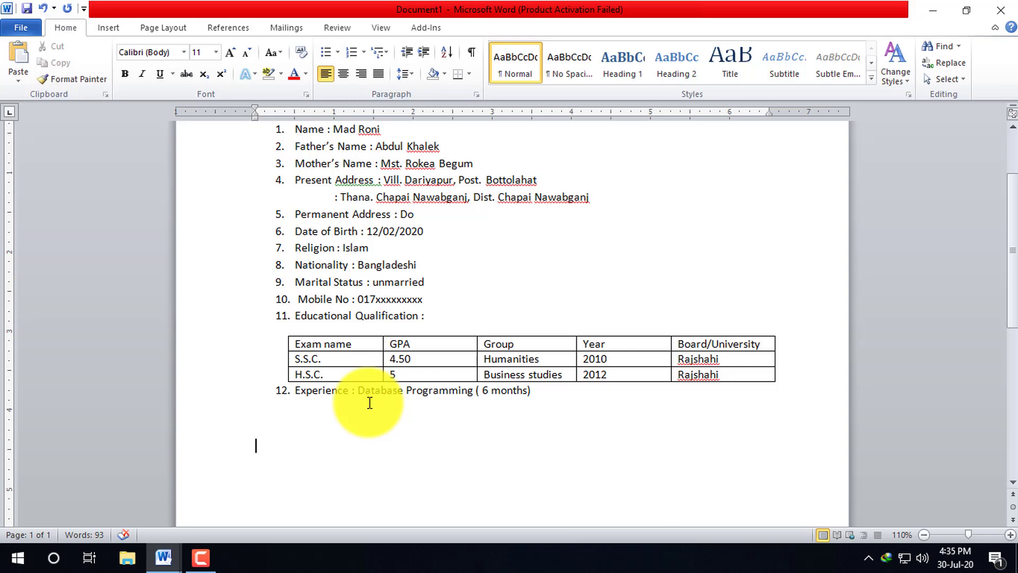
- Type 'Date: ' followed by a row of dots, then 'Signature' at the next tab stop
type("Date")
type("............")
key("BackSpace")
key("BackSpace")
key("BackSpace")
type(": .................................")
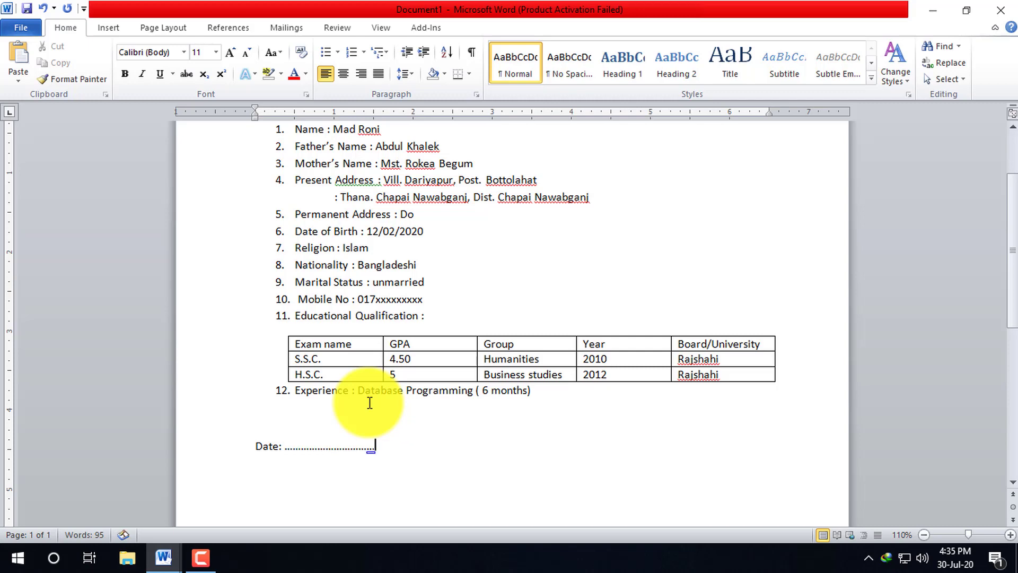
key("BackSpace")
key("BackSpace")
key("BackSpace")
key("BackSpace")
key("BackSpace")
key("BackSpace")
key("BackSpace")
key("BackSpace")
key("BackSpace")
key("Tab")
key("Tab")
key("Tab")
type("Si")
type("n")
key("BackSpace")
type("gnature")
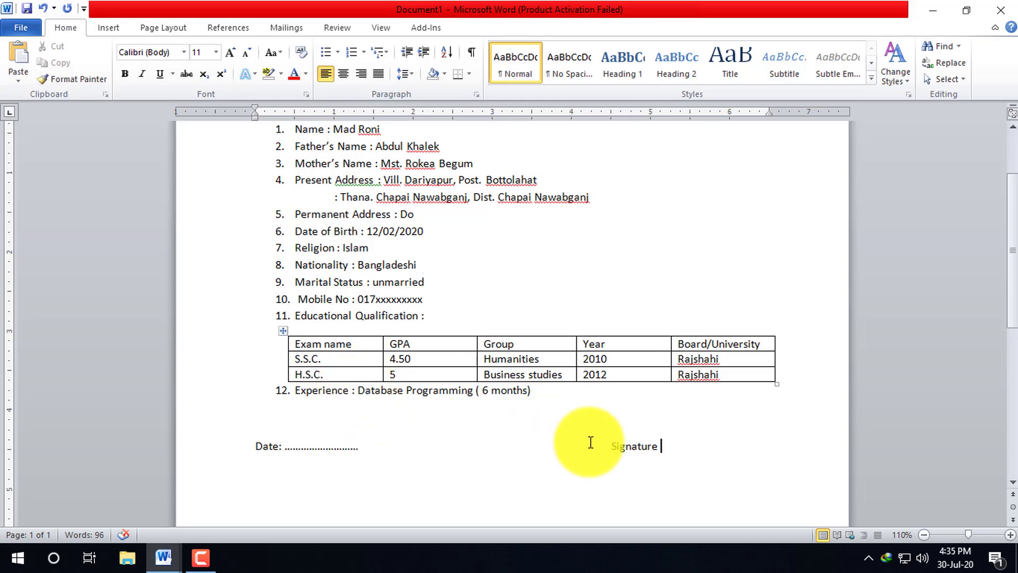
- Insert a dotted line before Signature and move Signature onto its own line beneath it
scroll(600, 446, "up", 1)
left_click(615, 449)
left_click(613, 484)
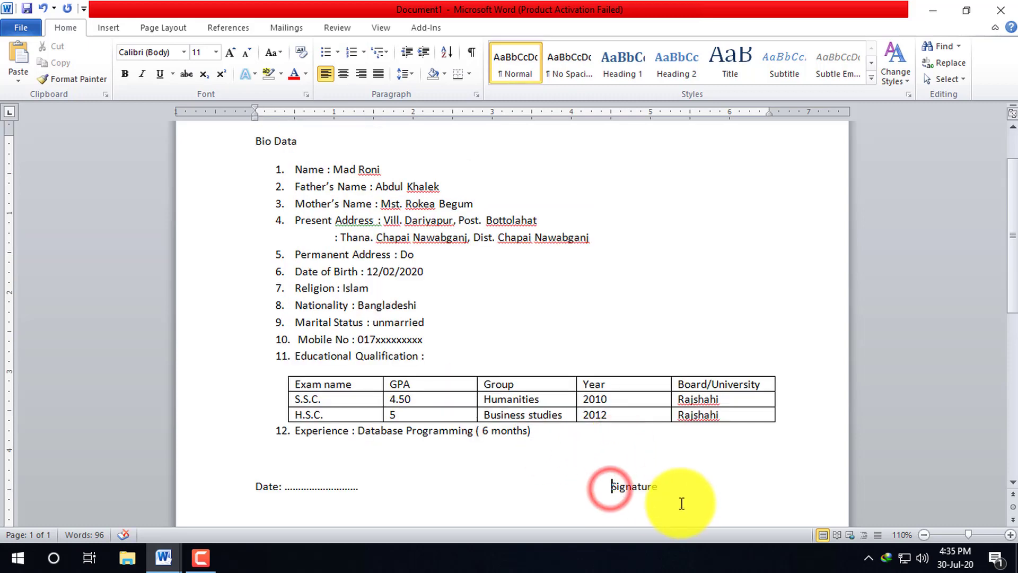
type(".........................................")
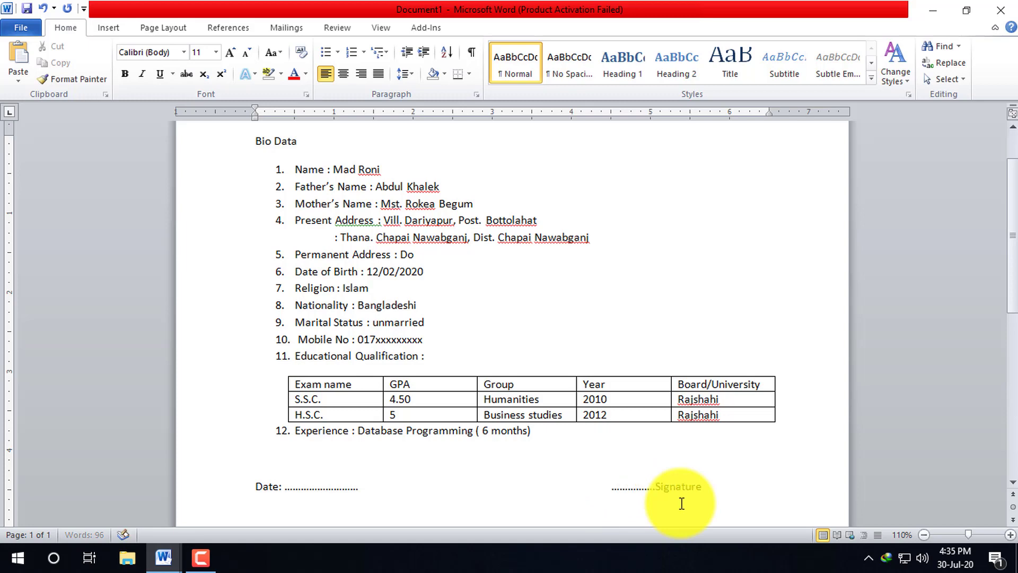
type(".")
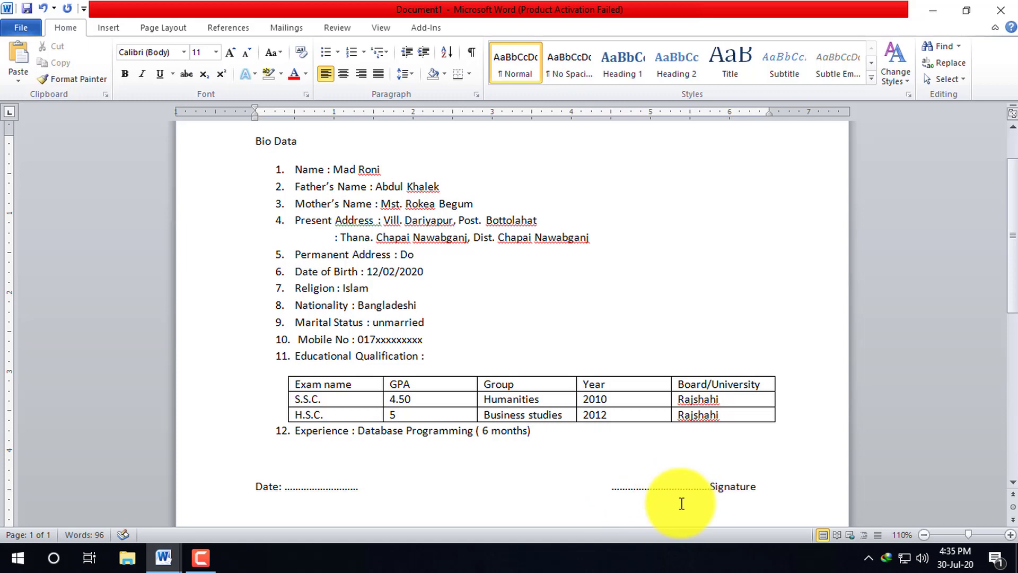
key("Return")
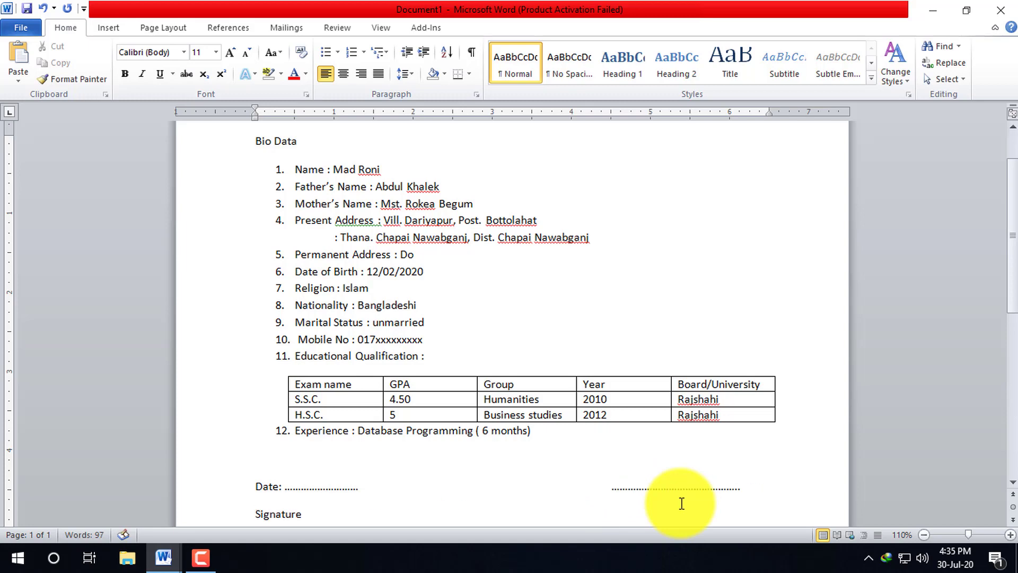
key("Tab")
key("Tab")
key("Tab")
key("Tab")
key("Tab")
key("Tab")
key("Tab")
key("Tab")
key("Tab")
key("Tab")
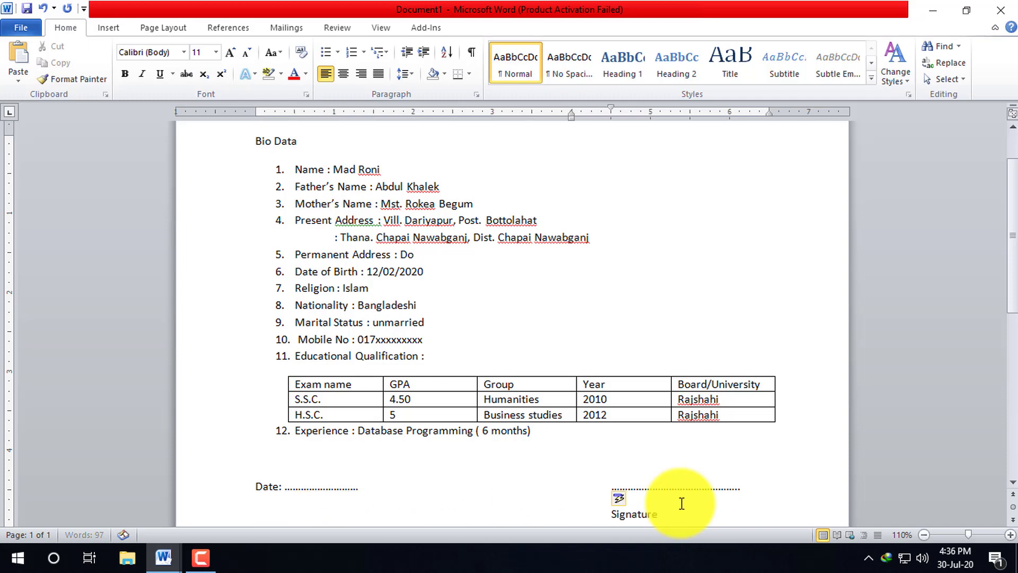
- Apply Remove Space After Paragraph to the dotted line and Signature paragraphs
scroll(702, 257, "down", 3)
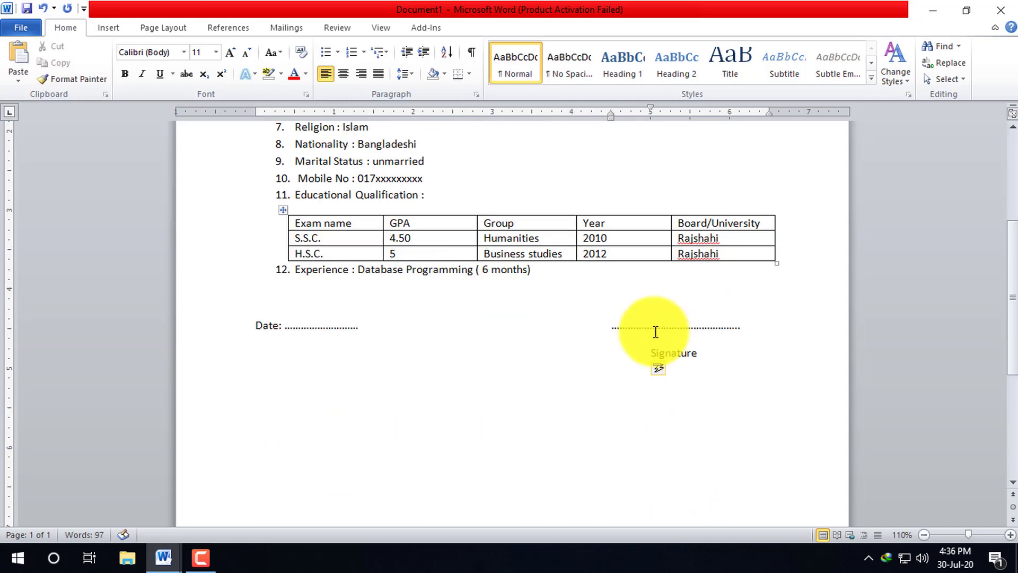
mouse_move(716, 352)
left_mouse_down()
mouse_move(641, 343)
mouse_move(620, 355)
left_mouse_up()
left_click(618, 348)
left_click(432, 222)
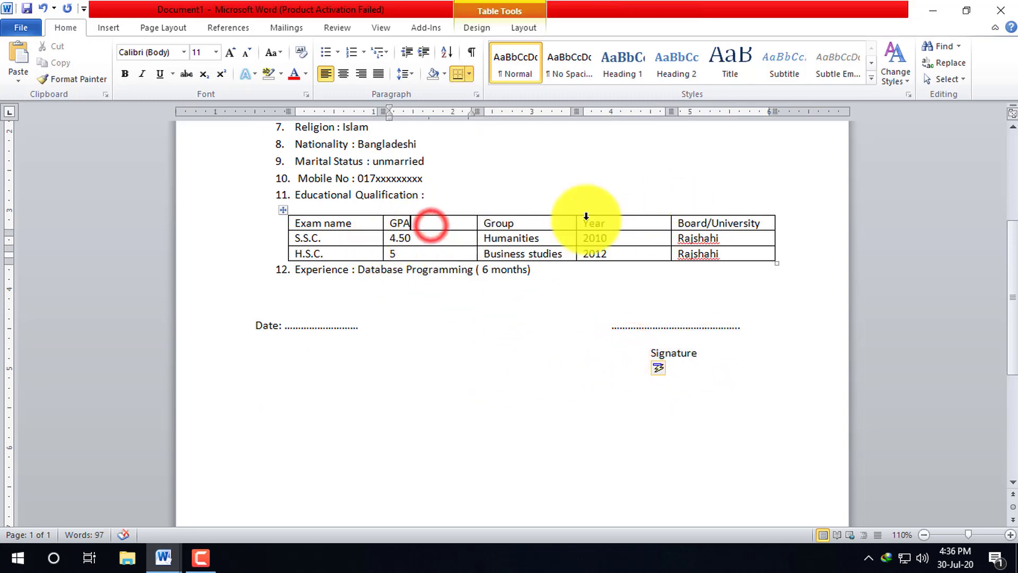
left_click_drag(716, 349, 618, 336)
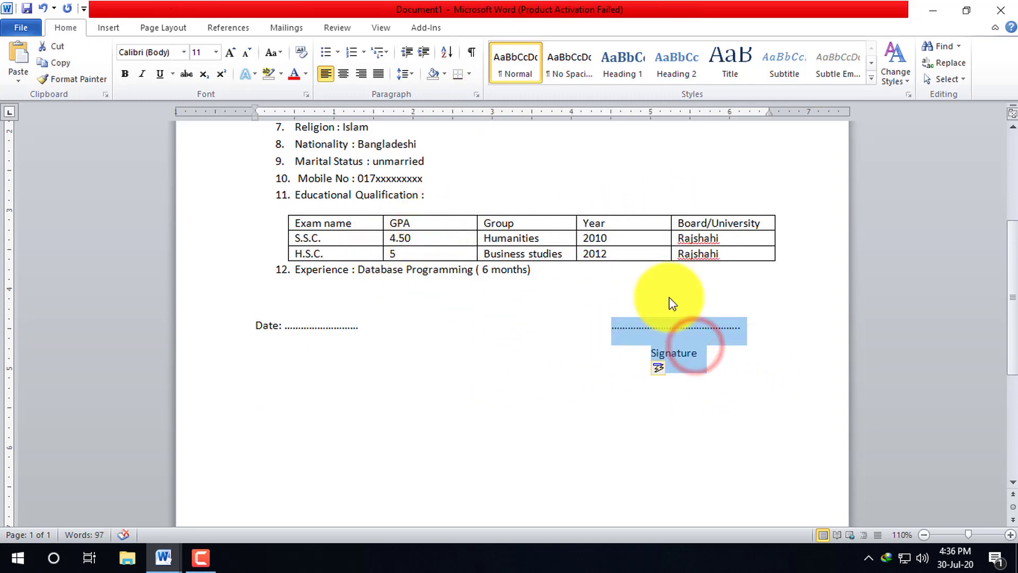
left_click(411, 75)
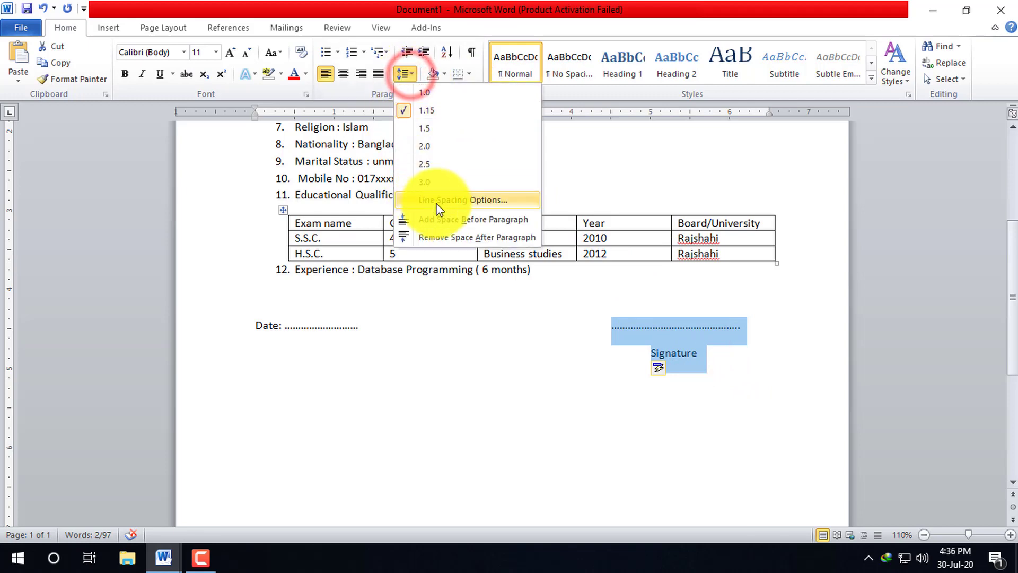
left_click(459, 235)
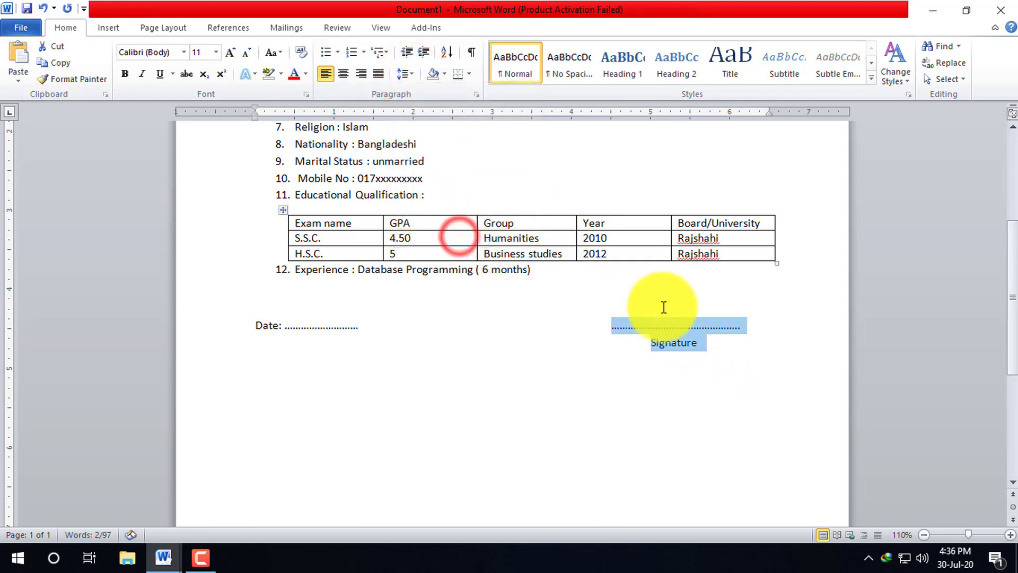
left_click(718, 335)
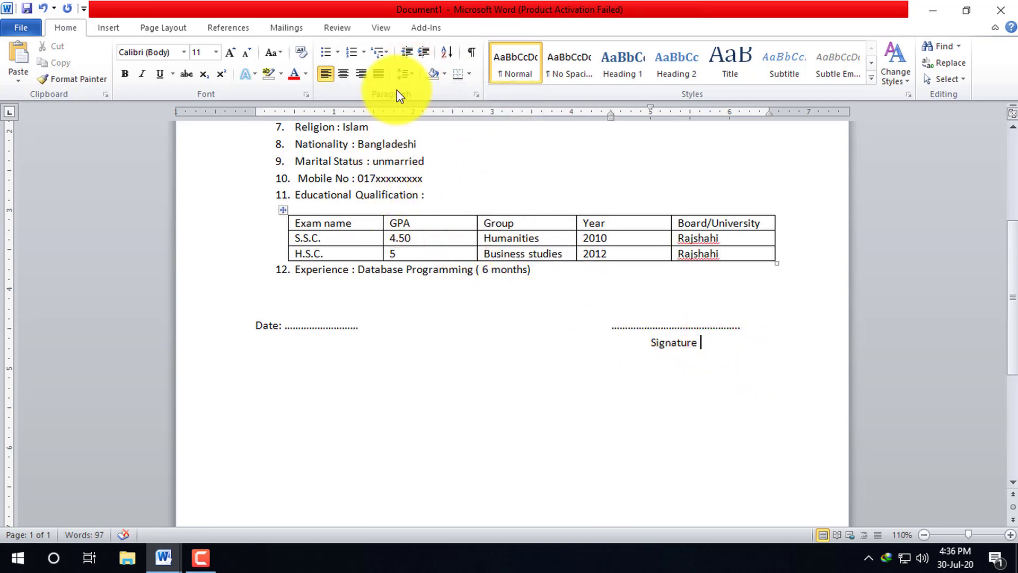
- Review line spacing options for Signature and the dotted line without changes, then select the Date line
left_click(408, 75)
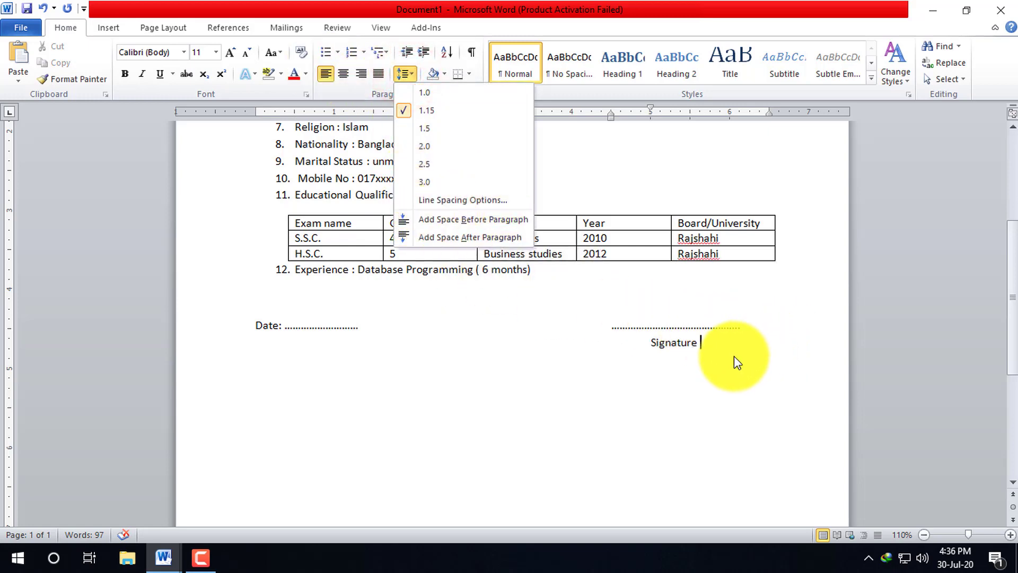
left_click(726, 342)
left_click_drag(710, 342, 600, 342)
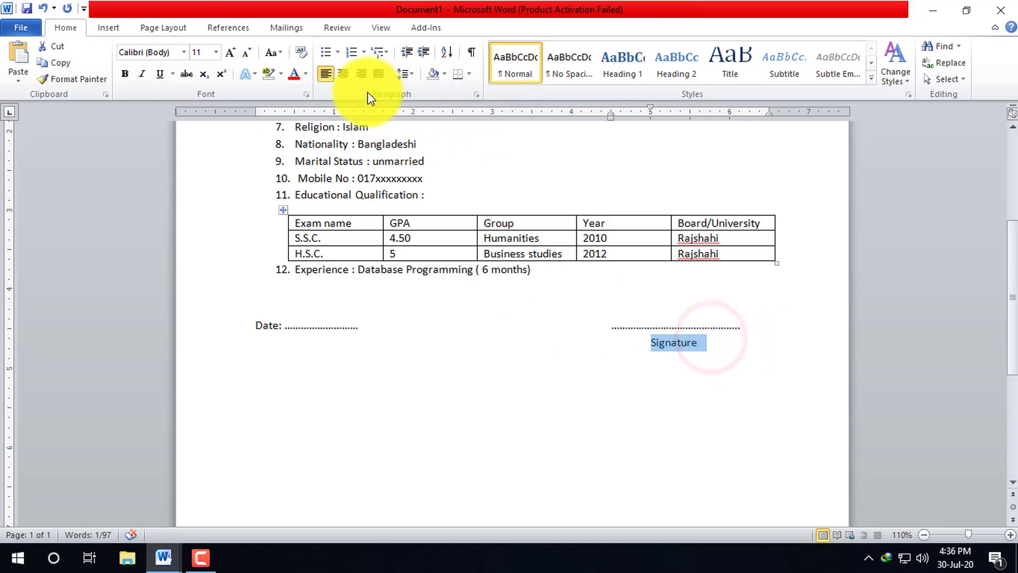
left_click(413, 75)
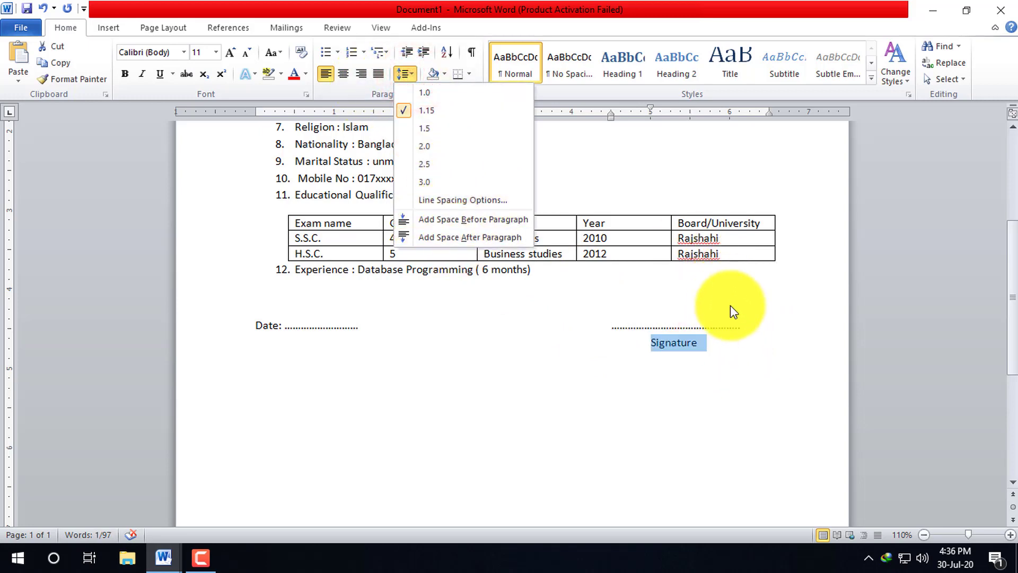
left_click(749, 325)
left_click_drag(744, 327, 611, 327)
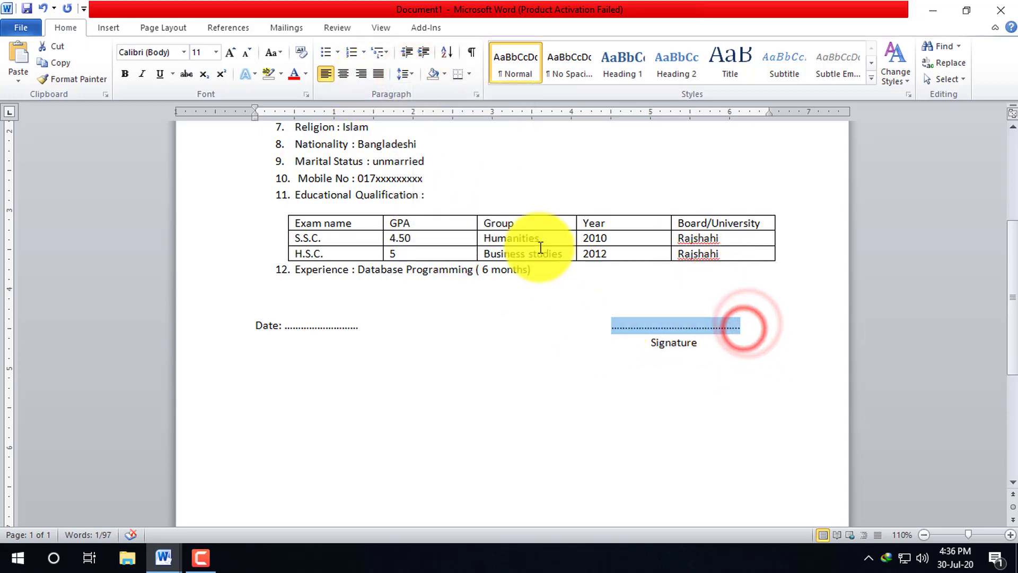
left_click(412, 75)
left_click(513, 318)
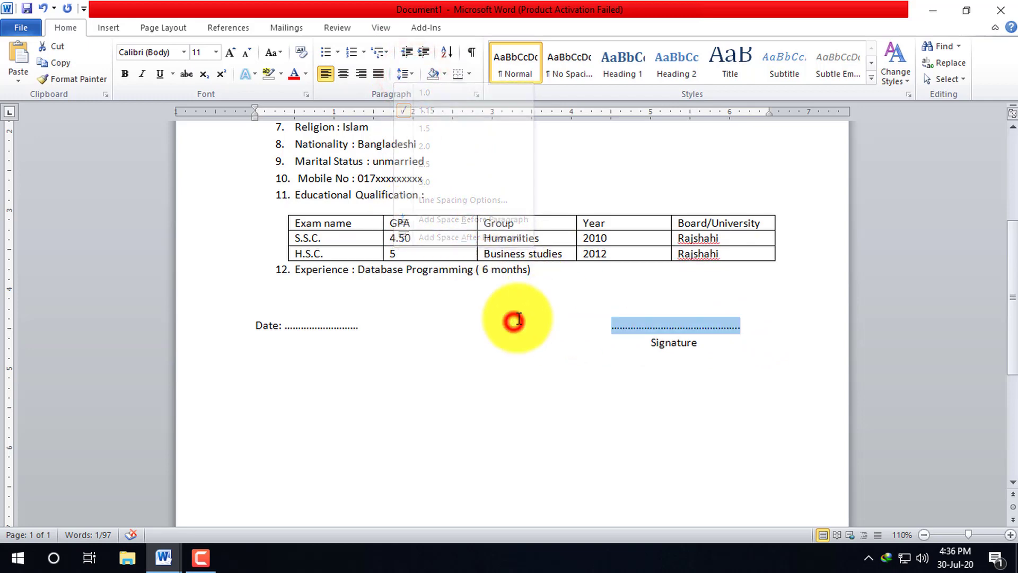
left_click_drag(382, 326, 226, 329)
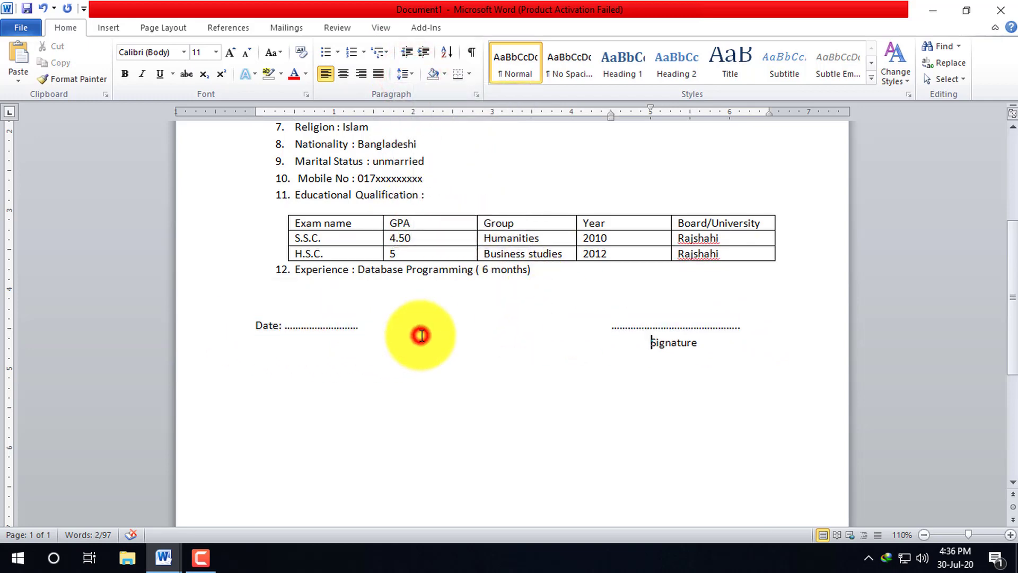
- Drag the first-line and hanging indent markers left so list items 1–12 align with the heading
scroll(418, 336, "up", 3)
left_click_drag(580, 428, 272, 170)
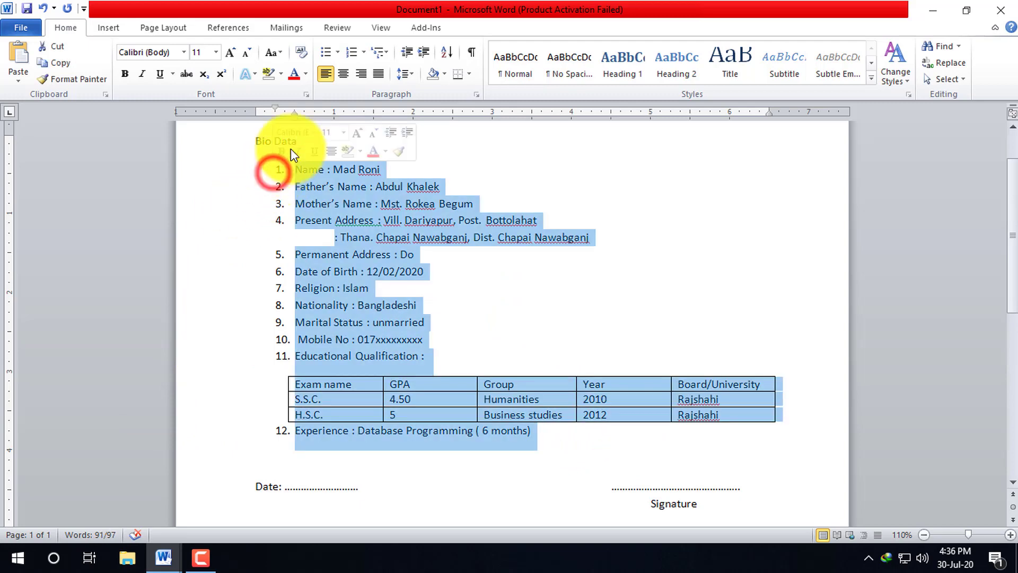
left_click(269, 108)
left_click_drag(273, 109, 255, 109)
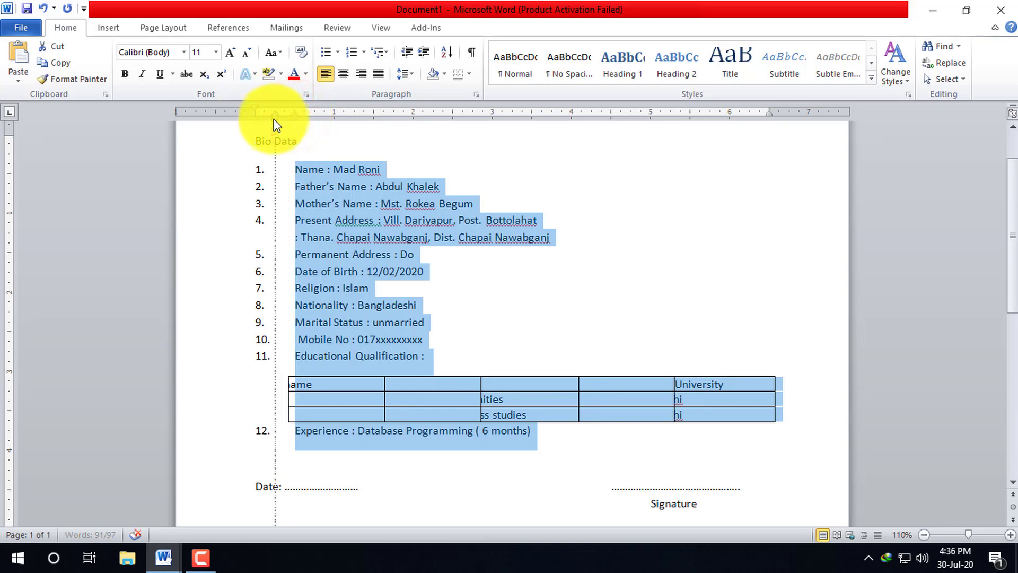
left_click_drag(274, 120, 272, 120)
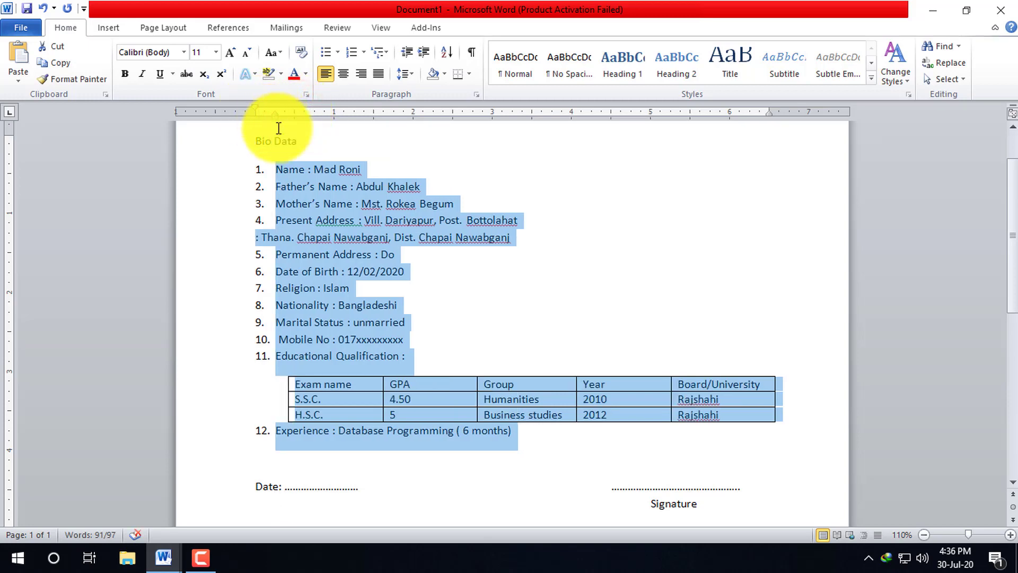
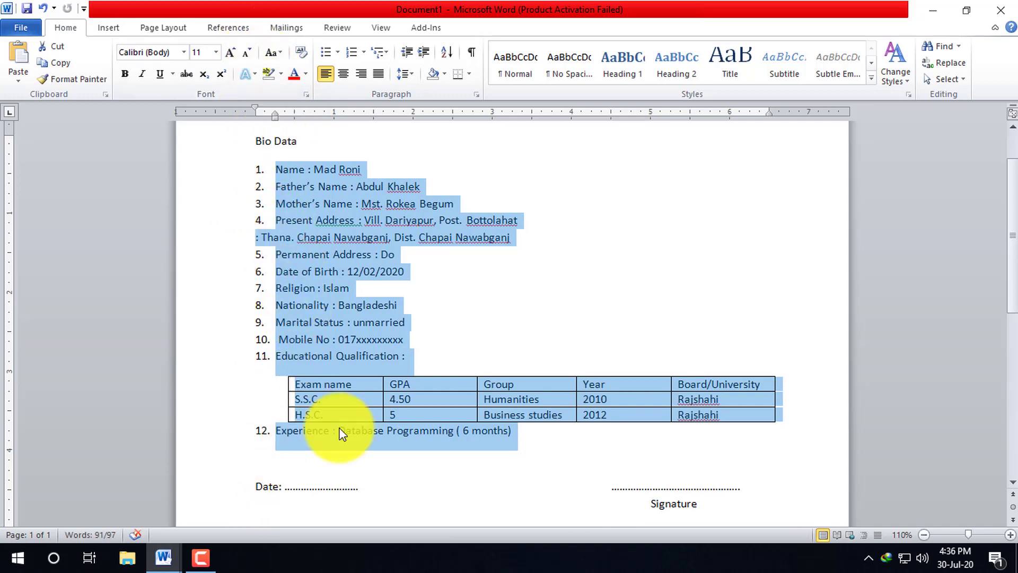
- Select the Bio Data heading and centre it on the page
left_click(404, 484)
scroll(415, 274, "up", 2)
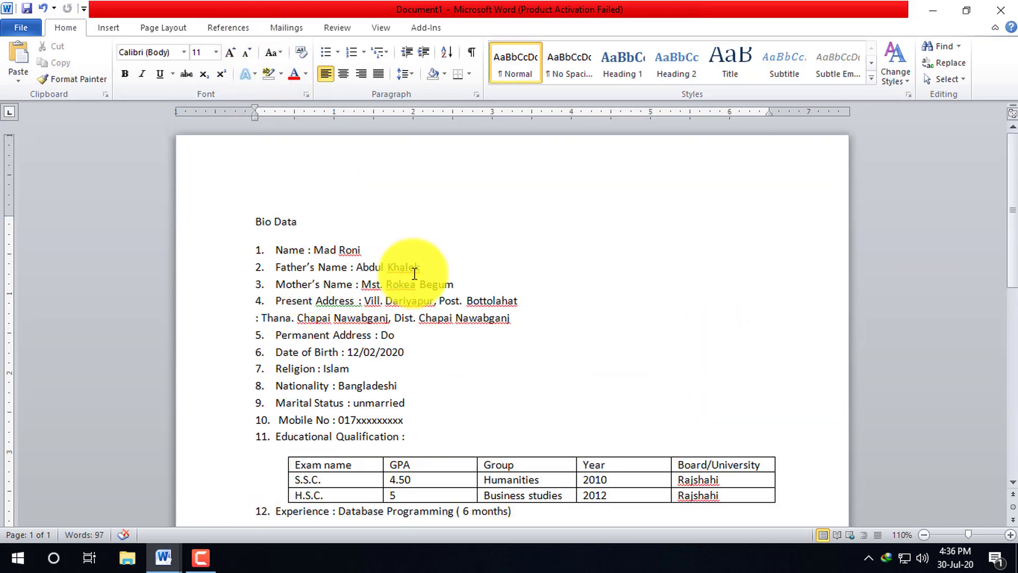
scroll(415, 274, "down", 3)
scroll(431, 265, "up", 3)
left_click_drag(326, 222, 256, 221)
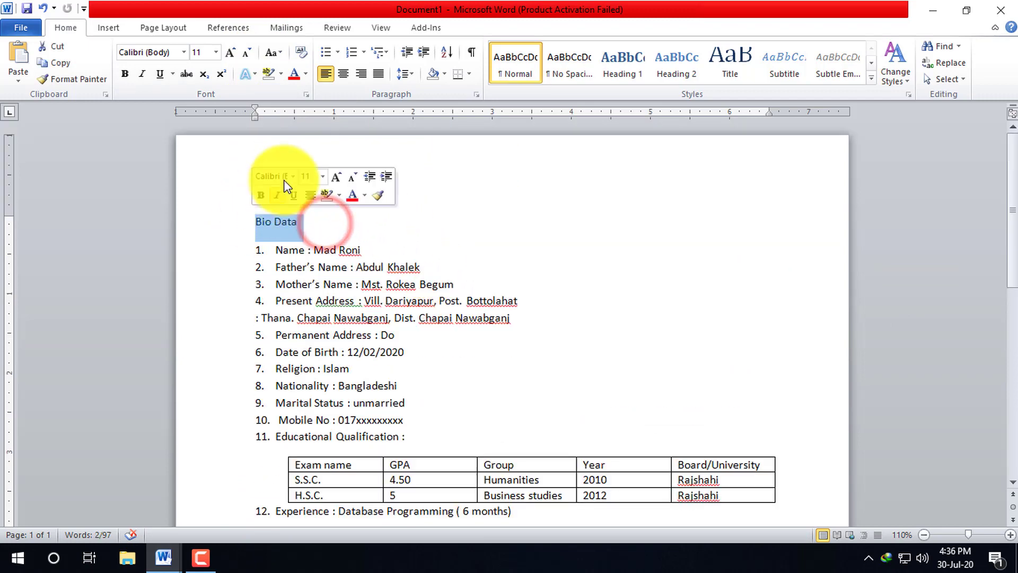
left_click(346, 74)
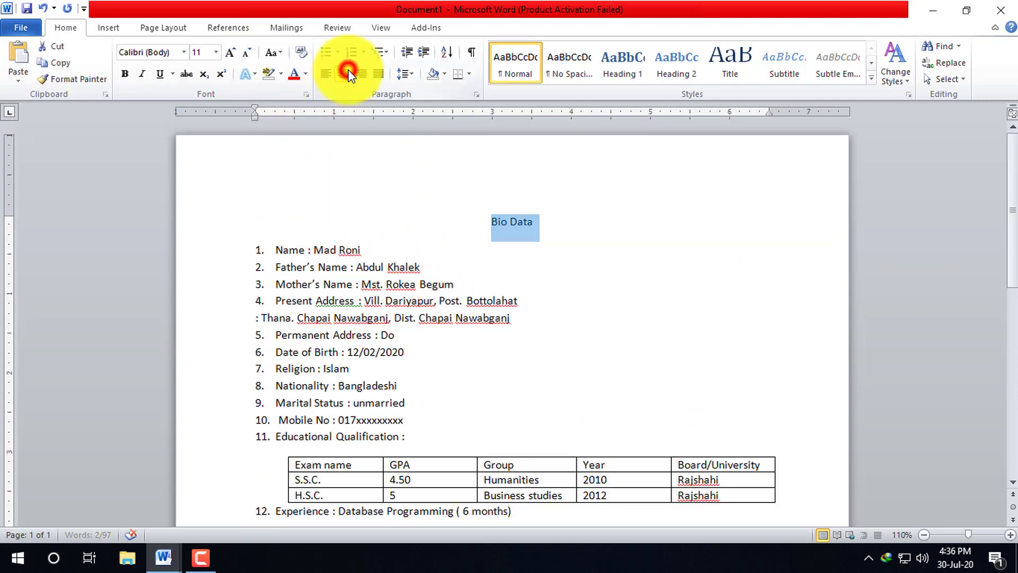
- Make the Bio Data title bold and grow it to 36 point
left_click(231, 51)
left_click(231, 52)
left_click(231, 52)
left_click(232, 52)
left_click(231, 52)
left_click(231, 52)
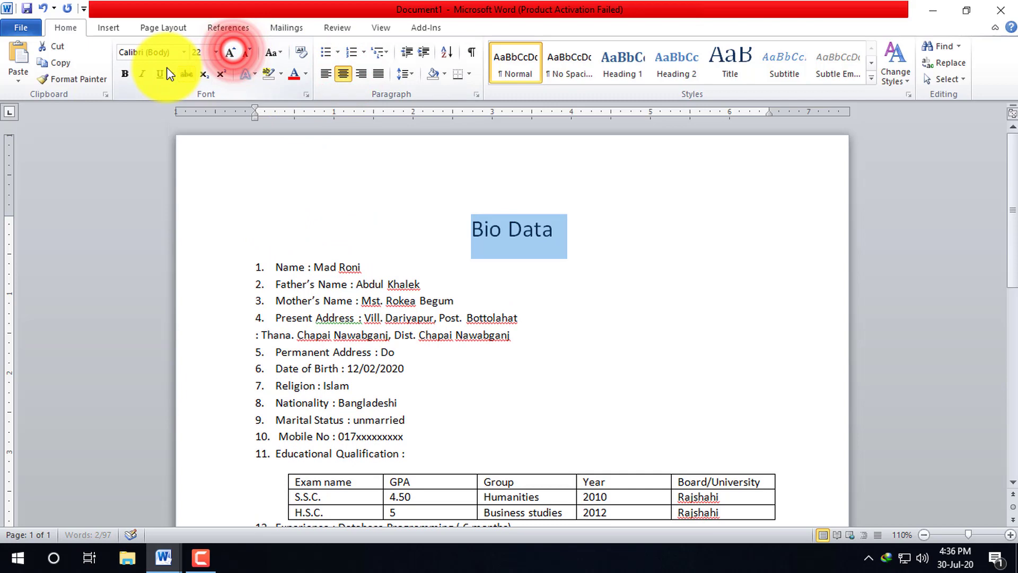
left_click(125, 74)
left_click(231, 52)
left_click(230, 52)
left_click(230, 52)
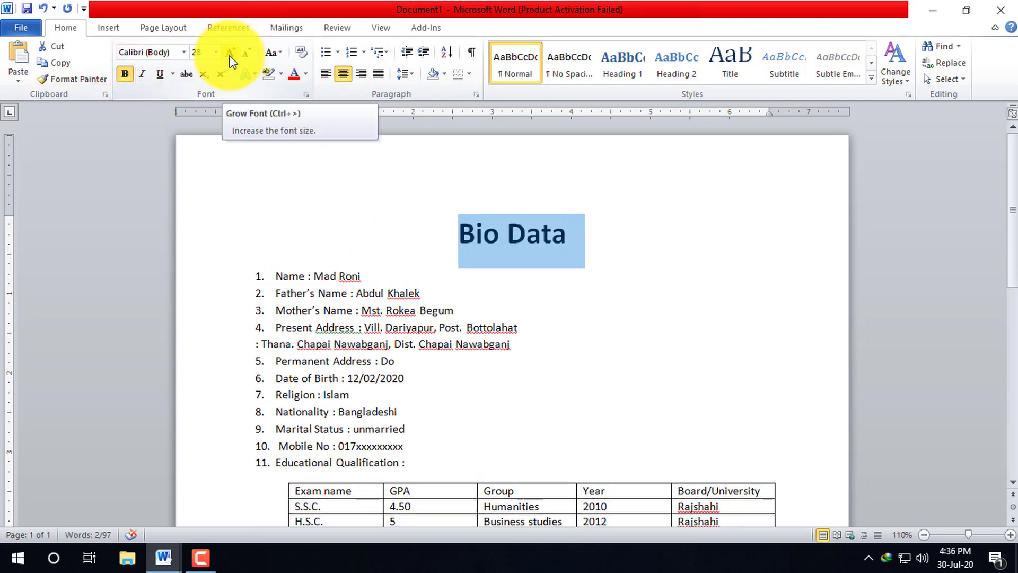
left_click(230, 53)
scroll(636, 386, "down", 6)
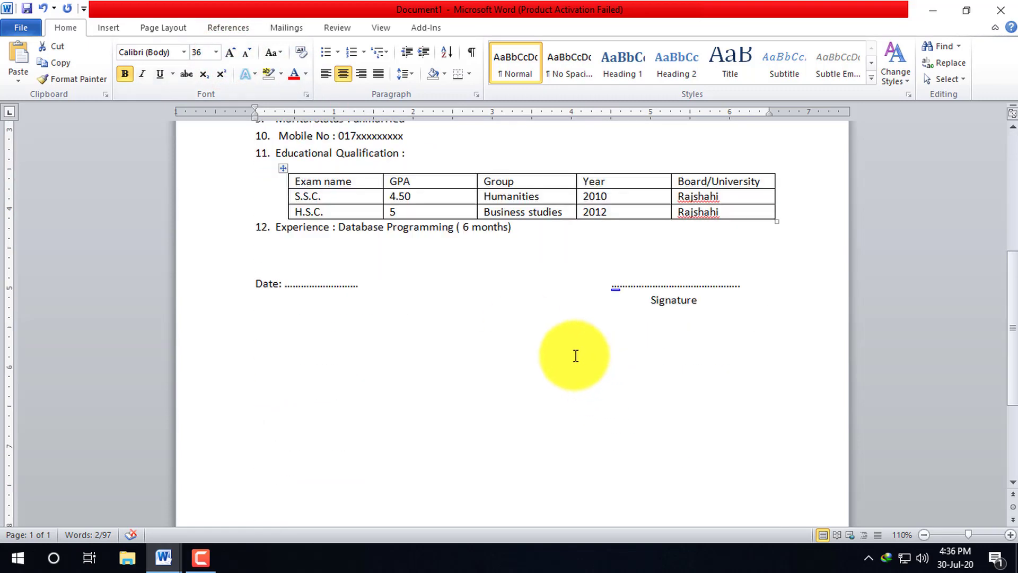
scroll(619, 379, "up", 6)
left_click(274, 289)
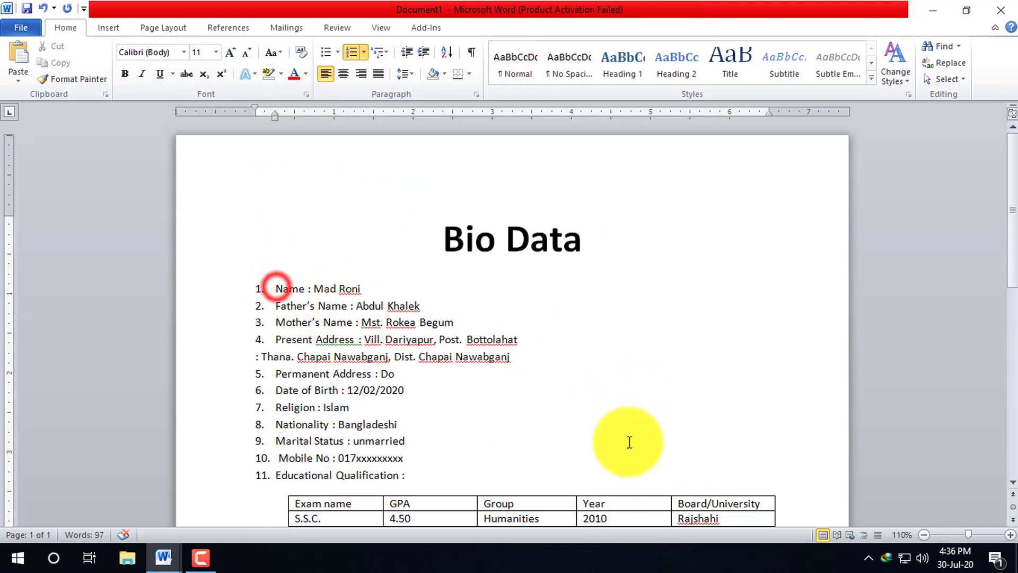
- Set all body text from the Name line through Signature to 14 point
scroll(629, 437, "down", 3)
left_click(746, 470, "shift")
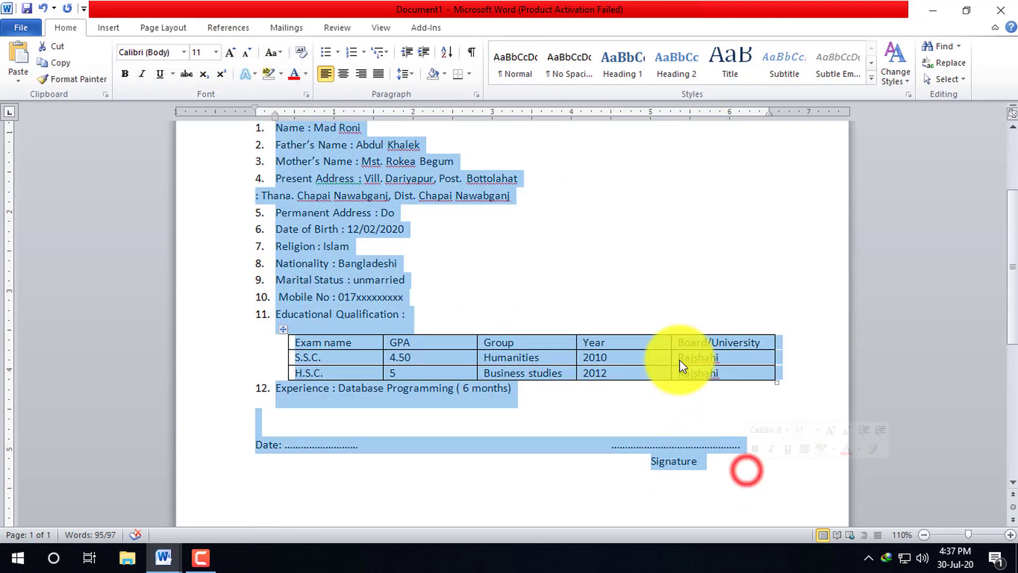
left_click(229, 55)
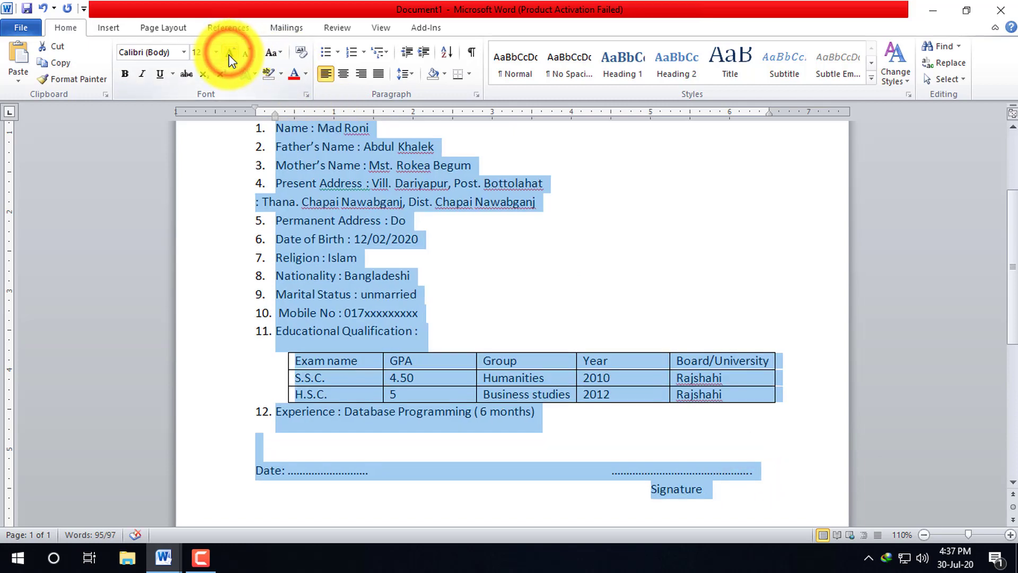
left_click(229, 55)
scroll(586, 402, "down", 2)
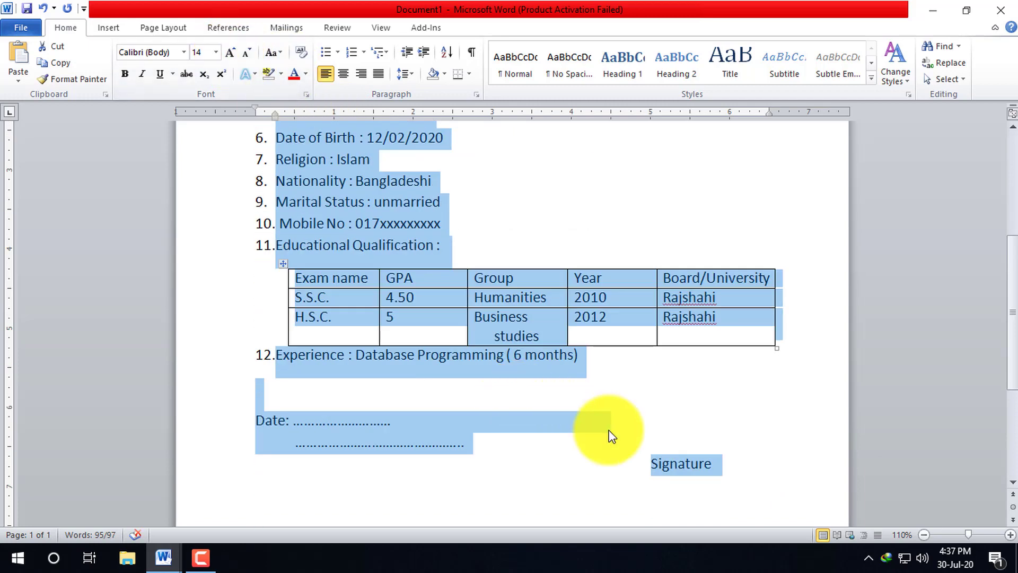
scroll(586, 402, "down", 4, "ctrl")
scroll(365, 331, "down", 3)
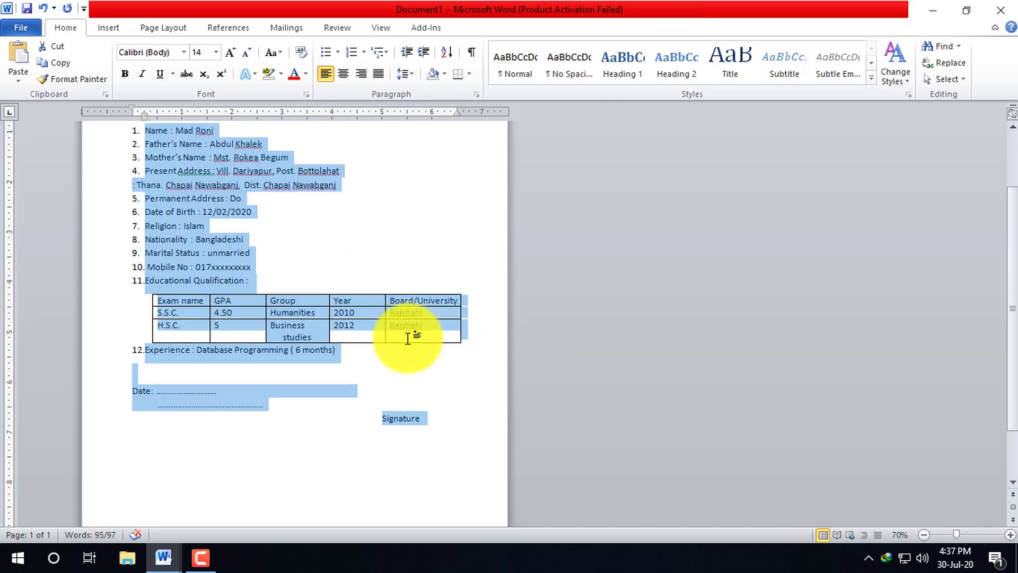
scroll(409, 345, "down", 3)
scroll(366, 344, "up", 1, "ctrl")
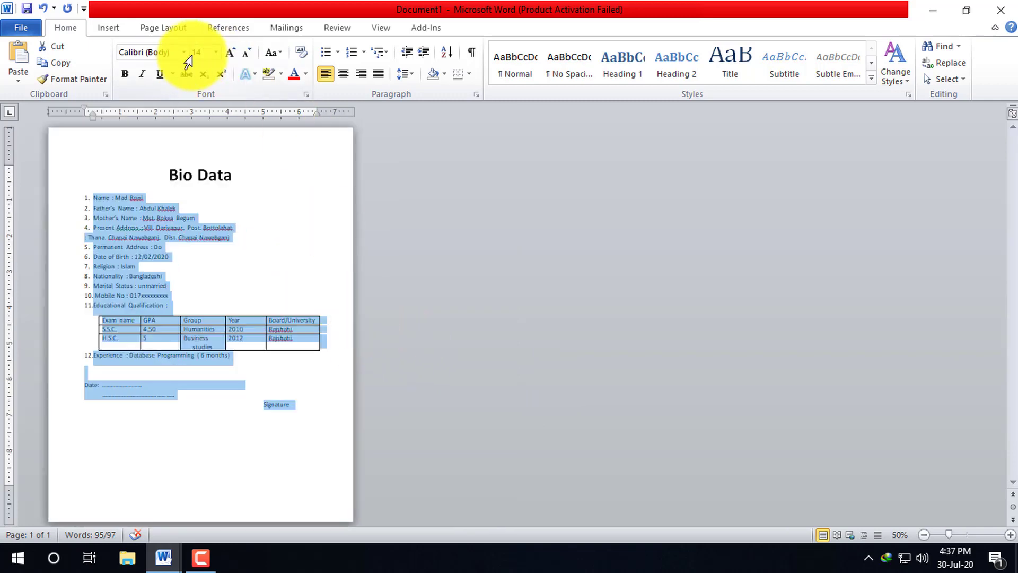
left_click(239, 53)
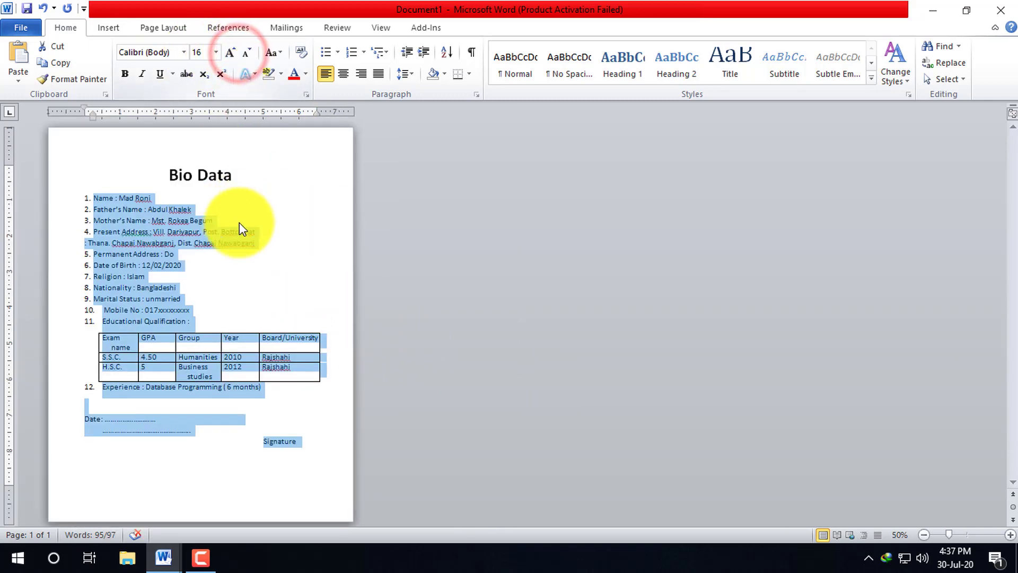
left_click(250, 53)
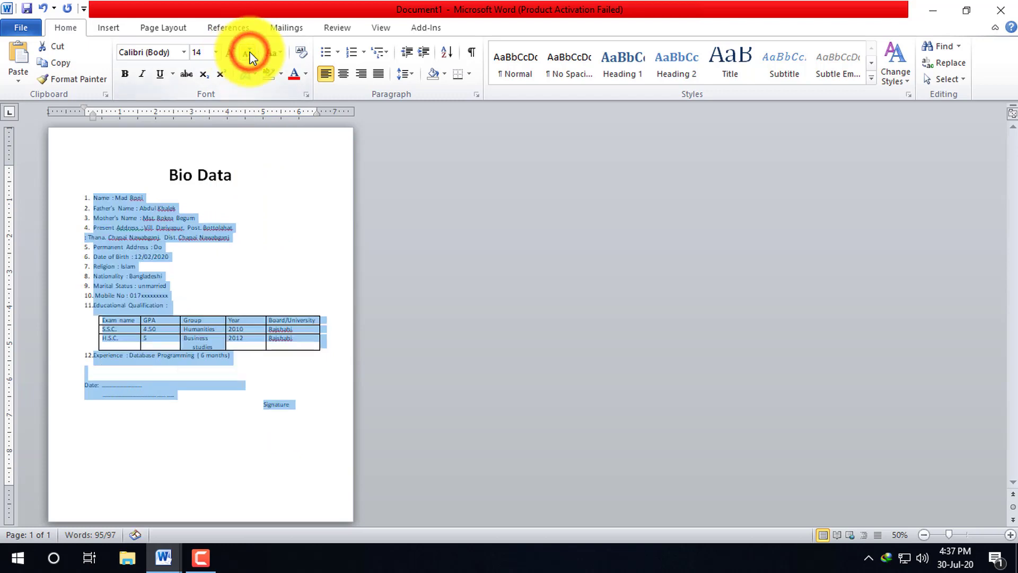
left_click(411, 74)
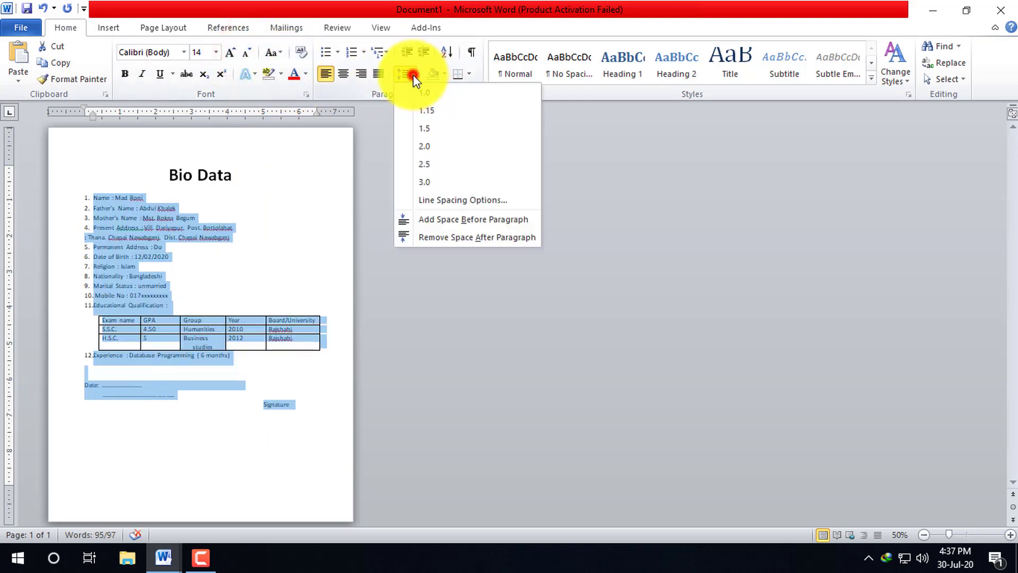
- Change the body text's line spacing to 1.5, replacing an initial 1.15
left_click(421, 112)
scroll(304, 293, "up", 5, "ctrl")
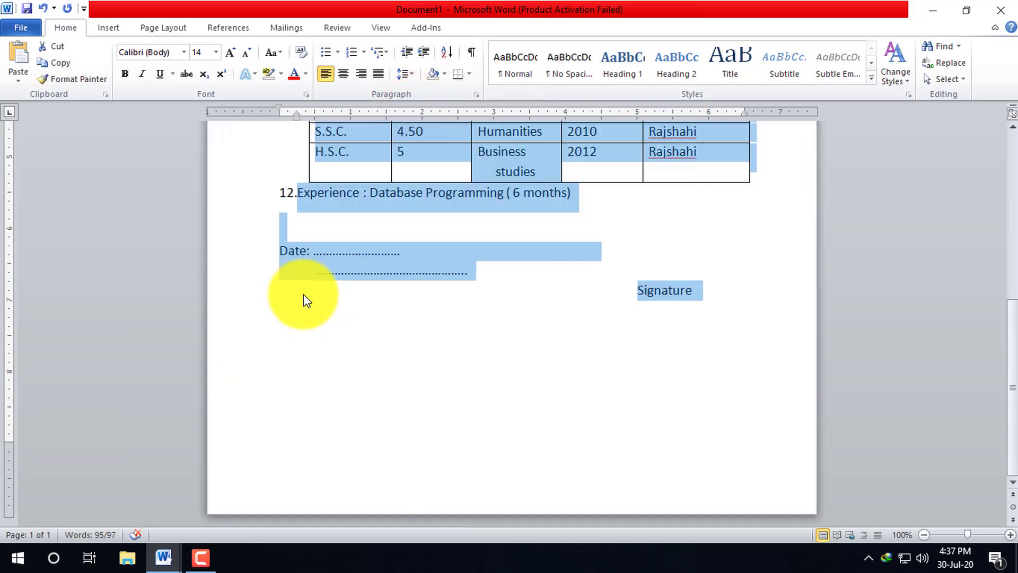
scroll(553, 312, "up", 6)
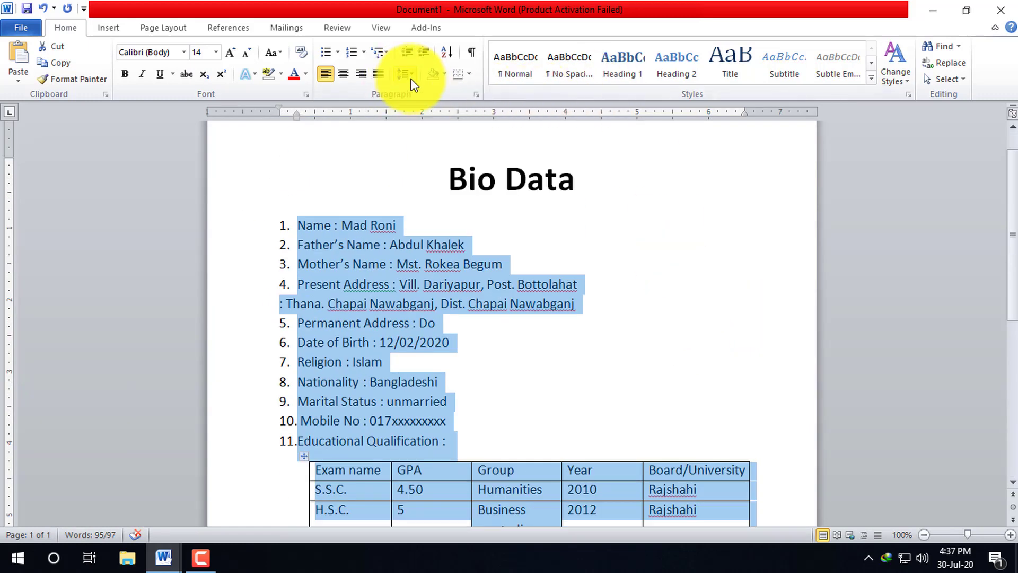
left_click(412, 73)
left_click(422, 128)
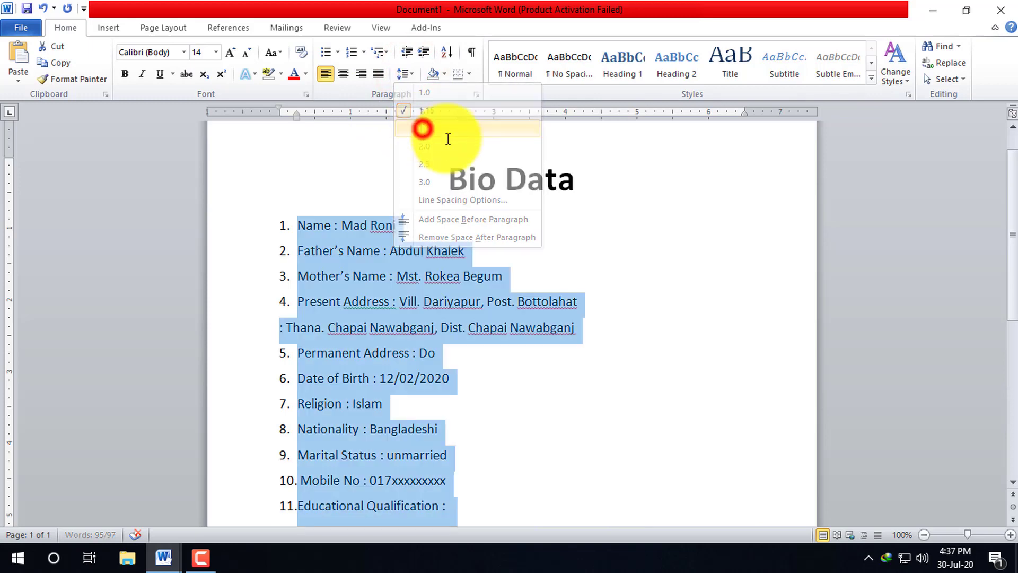
left_click(611, 297)
scroll(679, 319, "down", 3, "ctrl")
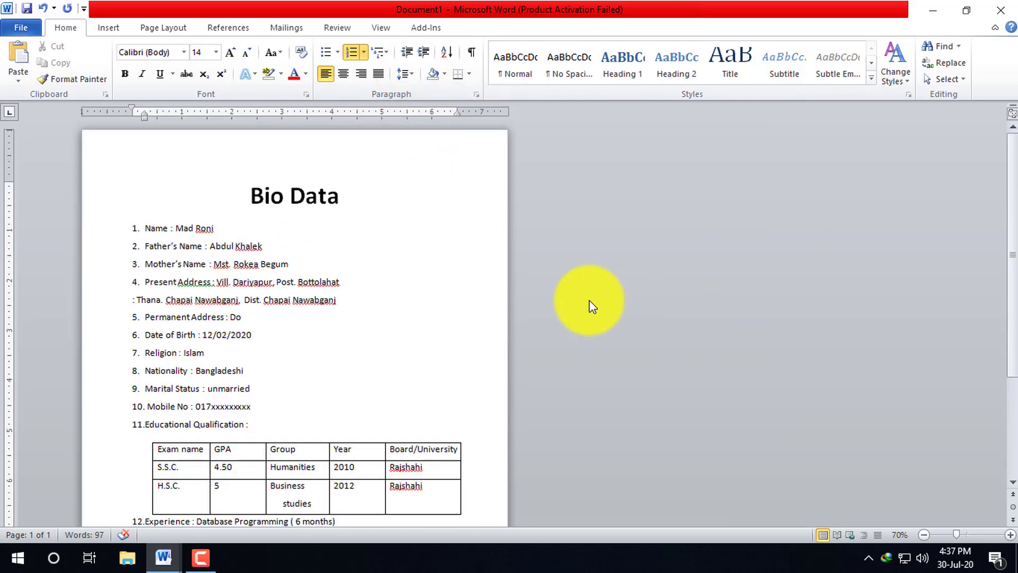
scroll(552, 300, "down", 5)
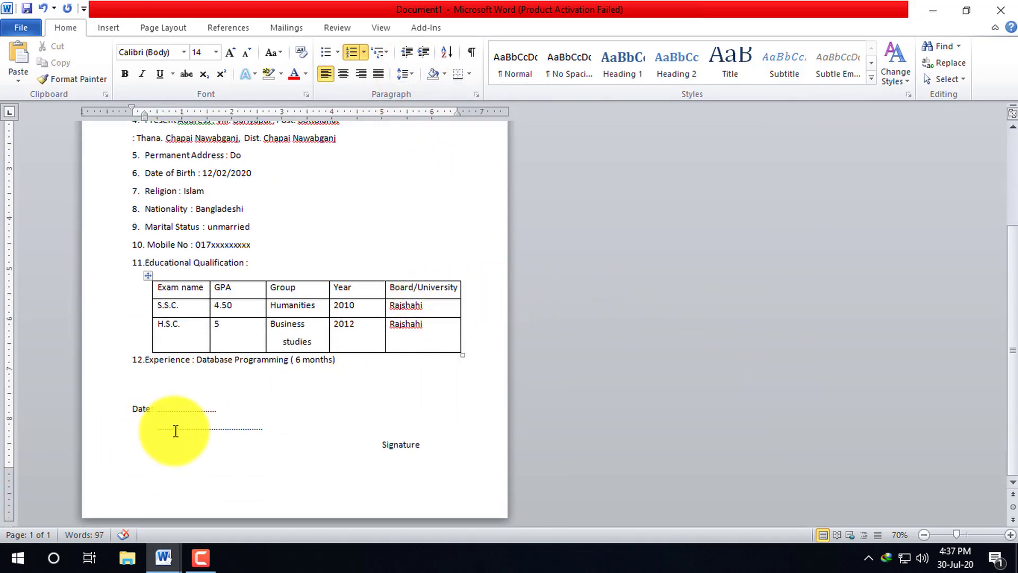
- Place the Signature label on its own line below the dotted signature line, opposite Date
left_click(156, 428)
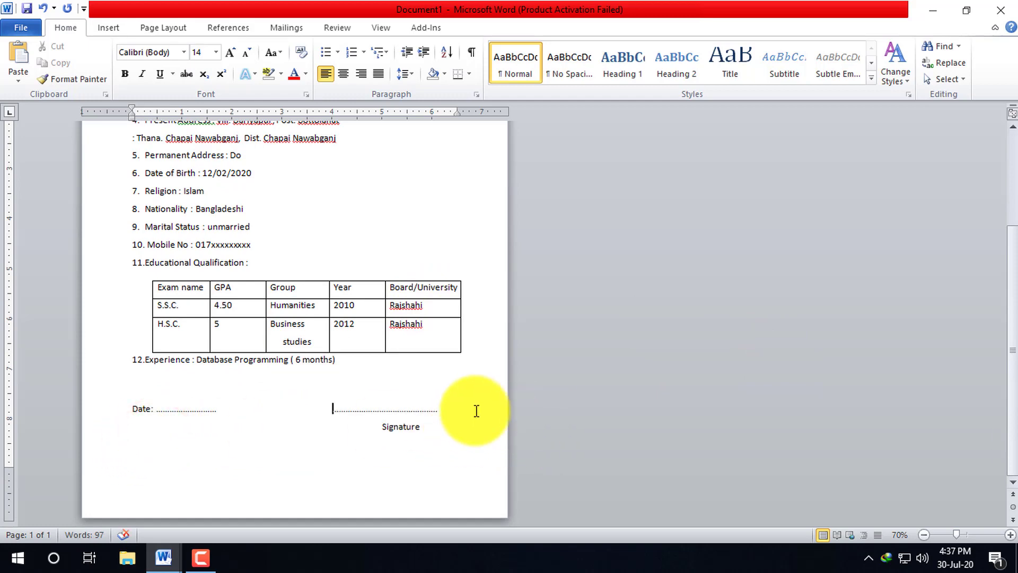
left_click(448, 408)
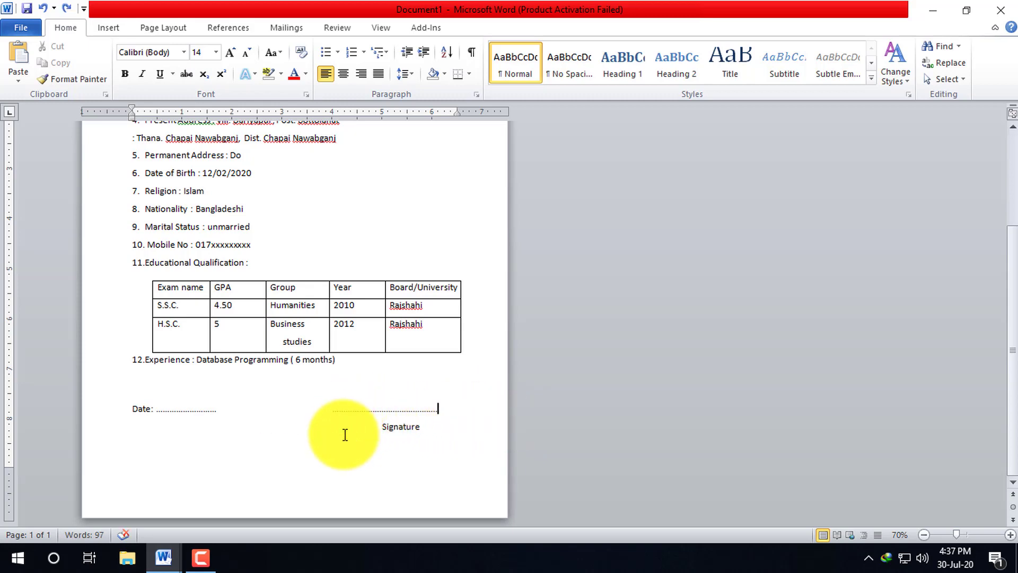
left_click(343, 433)
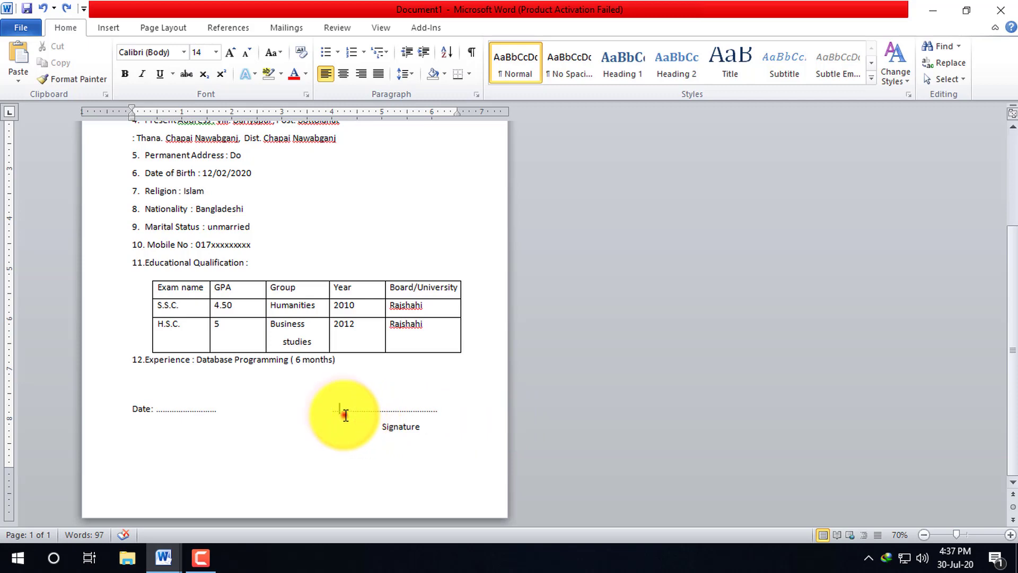
left_click(344, 412)
left_click_drag(381, 425, 422, 426)
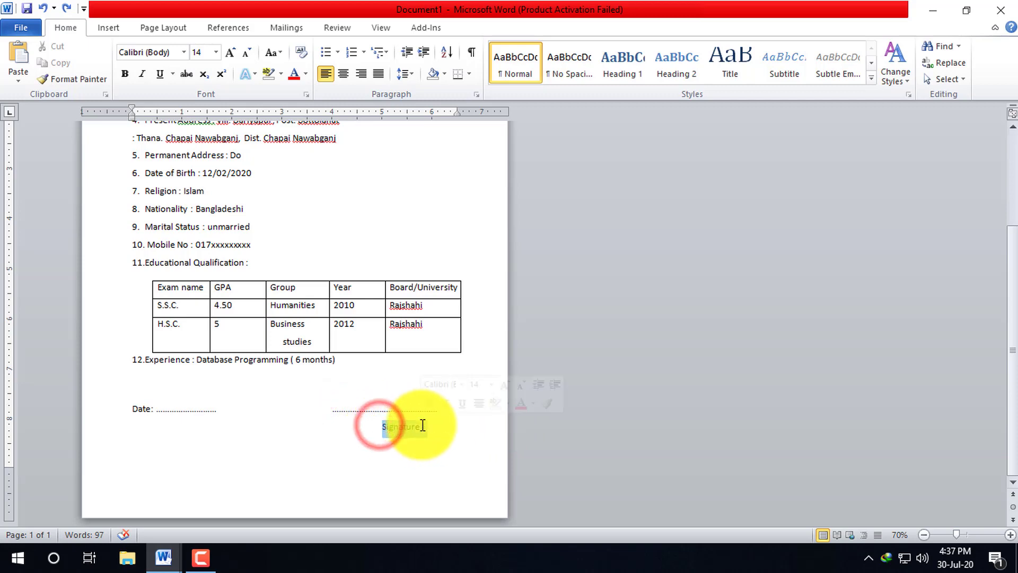
left_click_drag(348, 410, 401, 417)
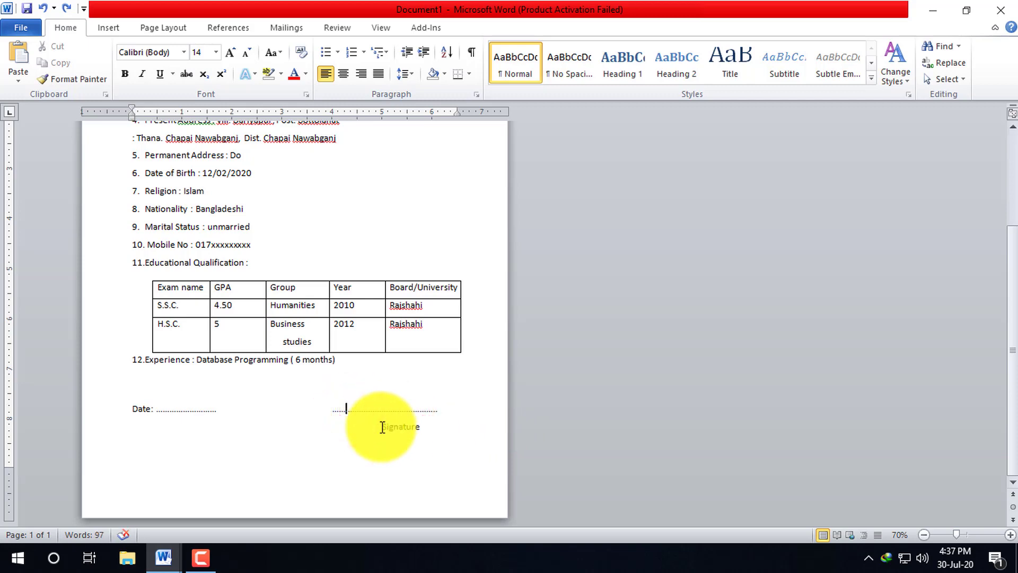
left_click(380, 427)
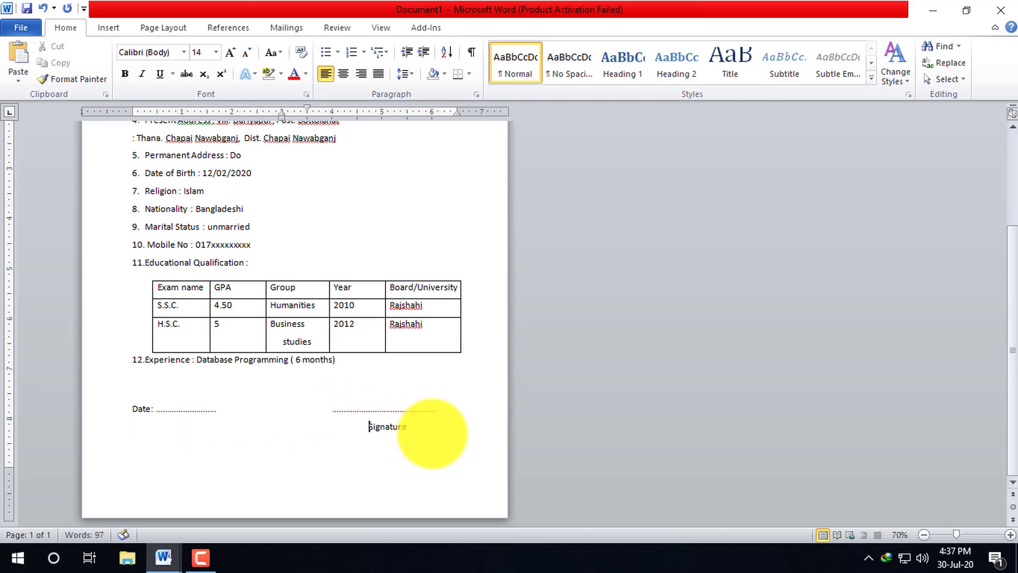
left_click(444, 412)
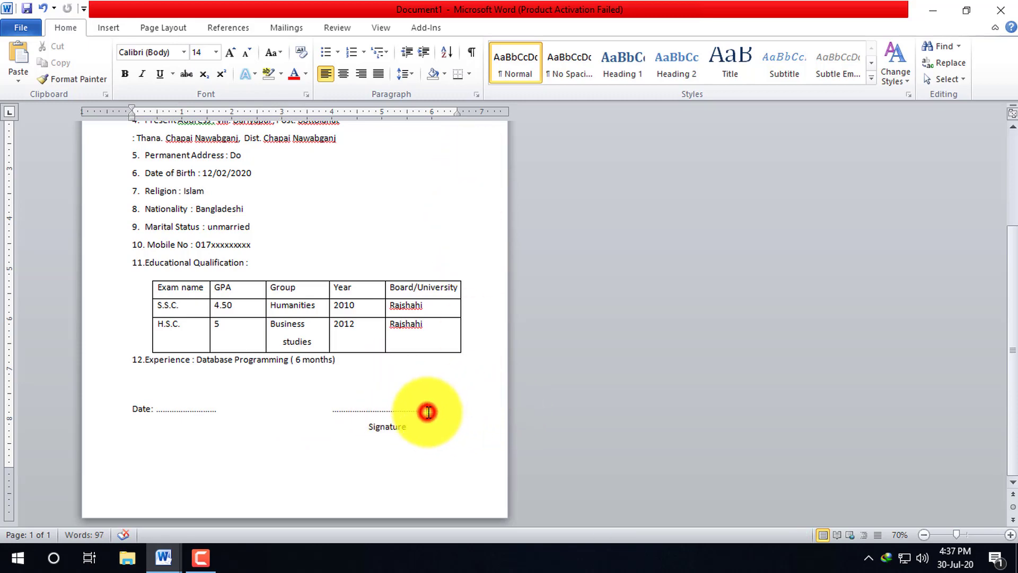
left_click_drag(334, 411, 443, 413)
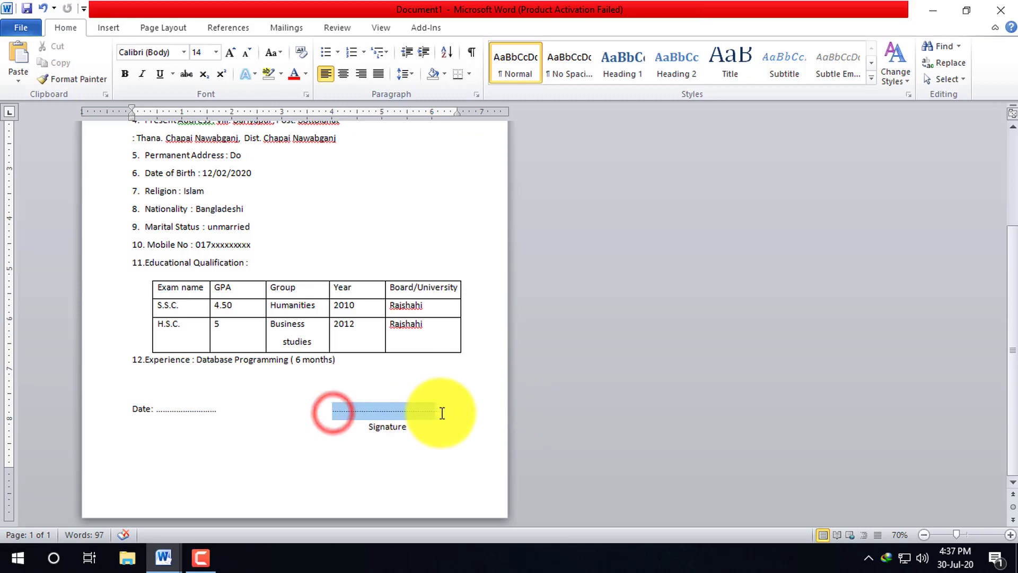
left_click(461, 411)
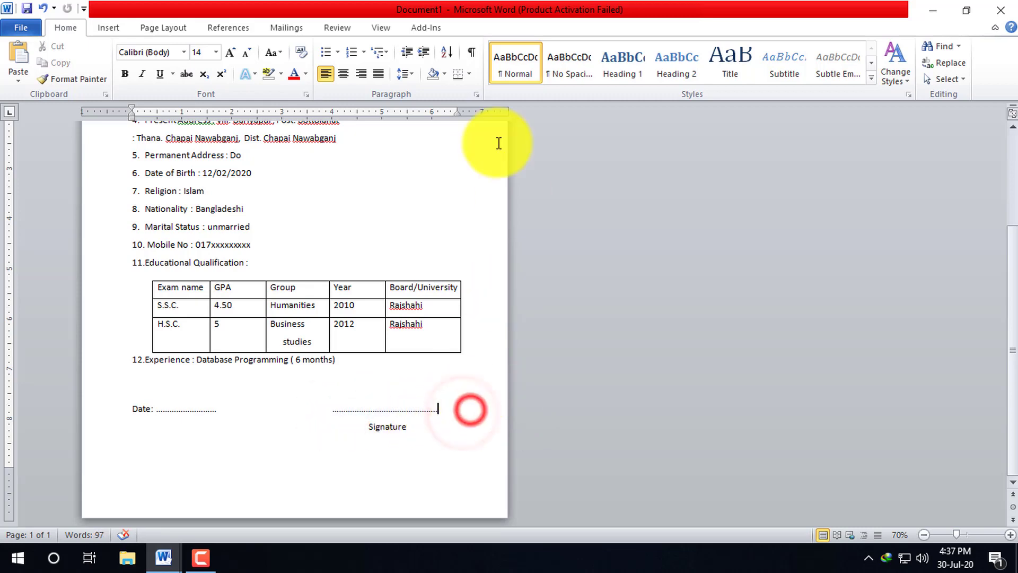
- Widen the Group column and narrow the GPA column so Business studies fits one line
scroll(403, 313, "up", 1)
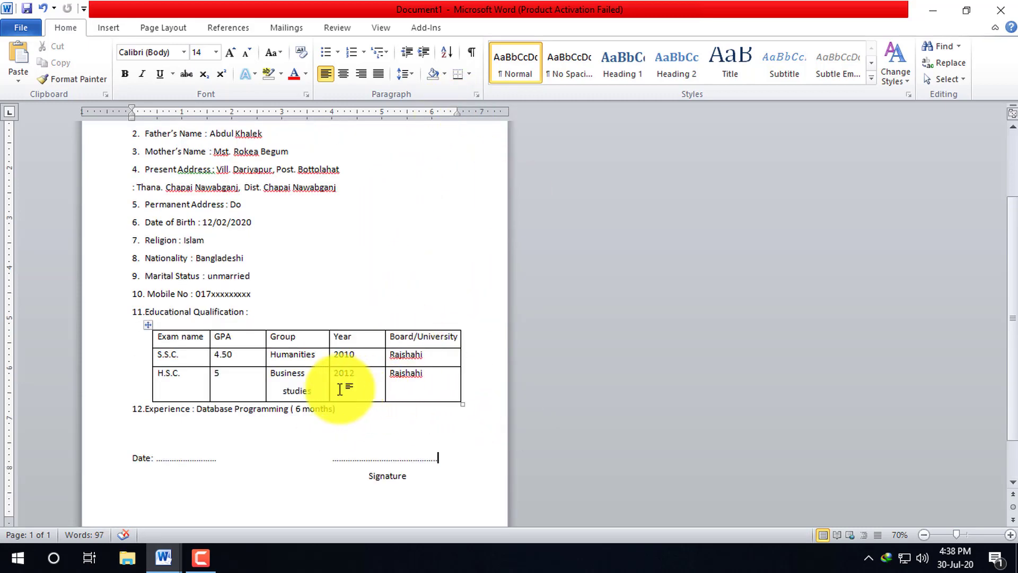
scroll(416, 366, "up", 3)
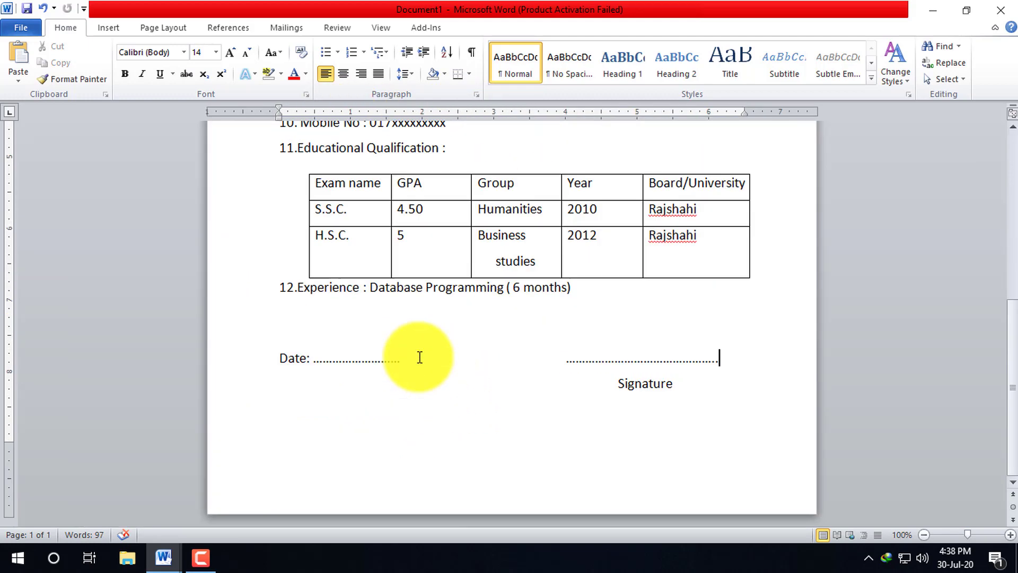
scroll(578, 265, "up", 2)
left_click(511, 324)
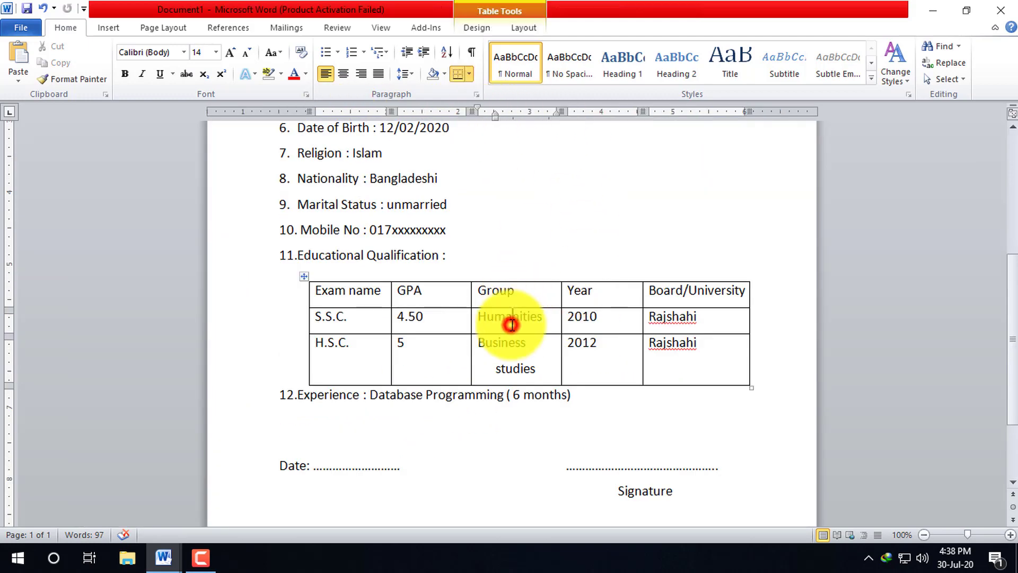
left_click_drag(557, 106, 578, 106)
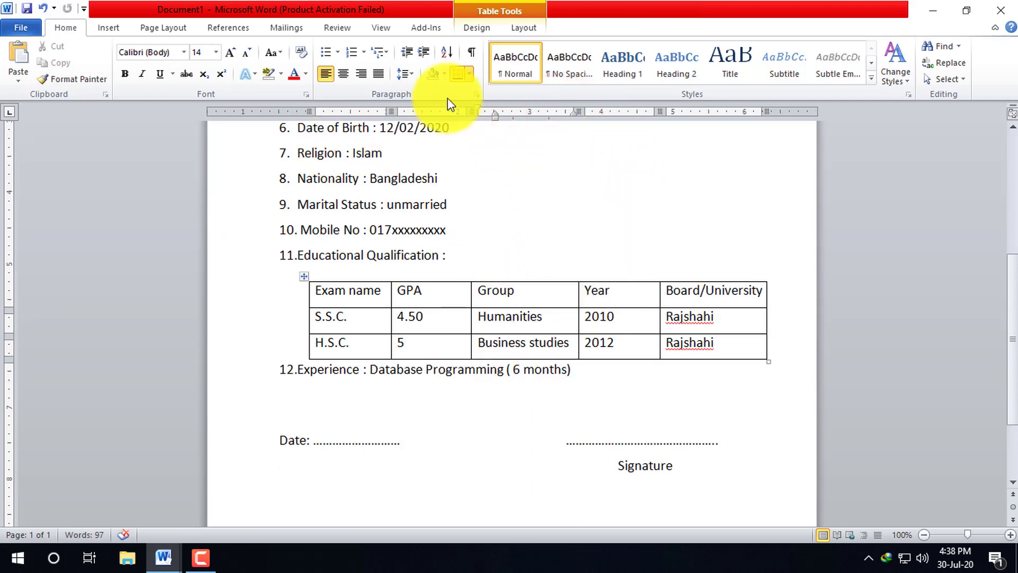
left_click_drag(462, 110, 449, 109)
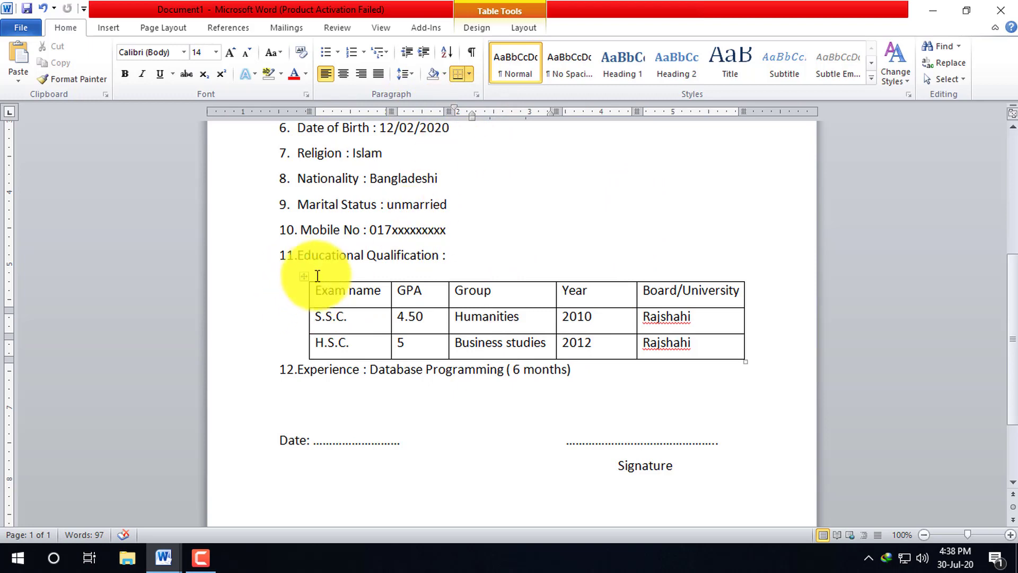
- Move the education table left to align with the numbered details at the margin
left_click(296, 277)
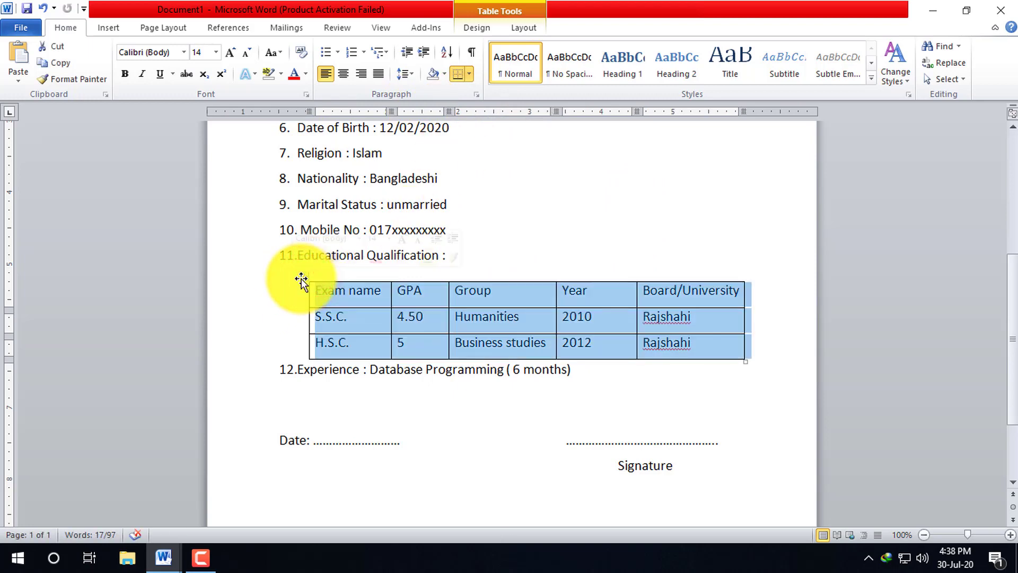
left_click_drag(301, 281, 264, 284)
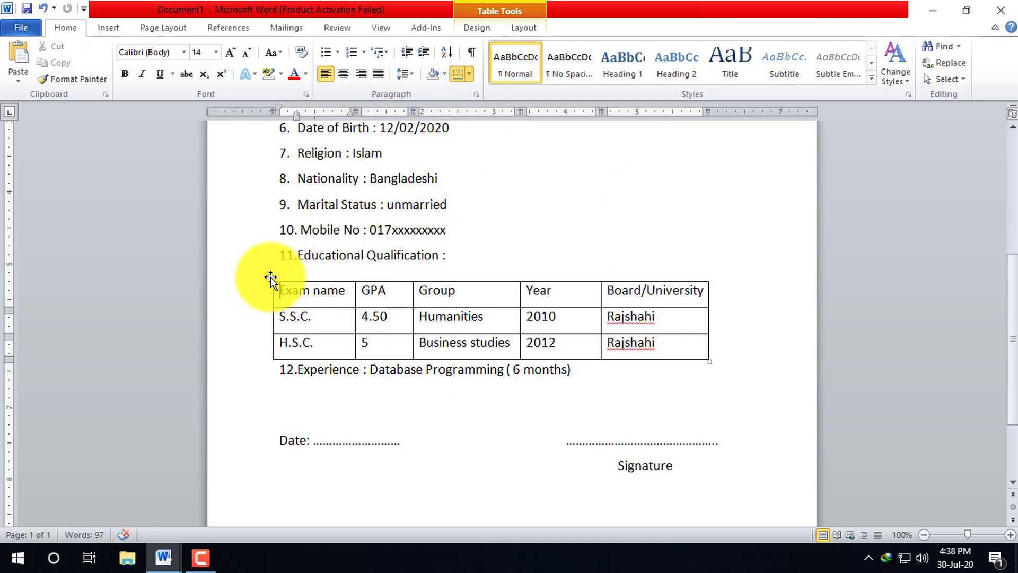
left_click(279, 276)
left_click(277, 275)
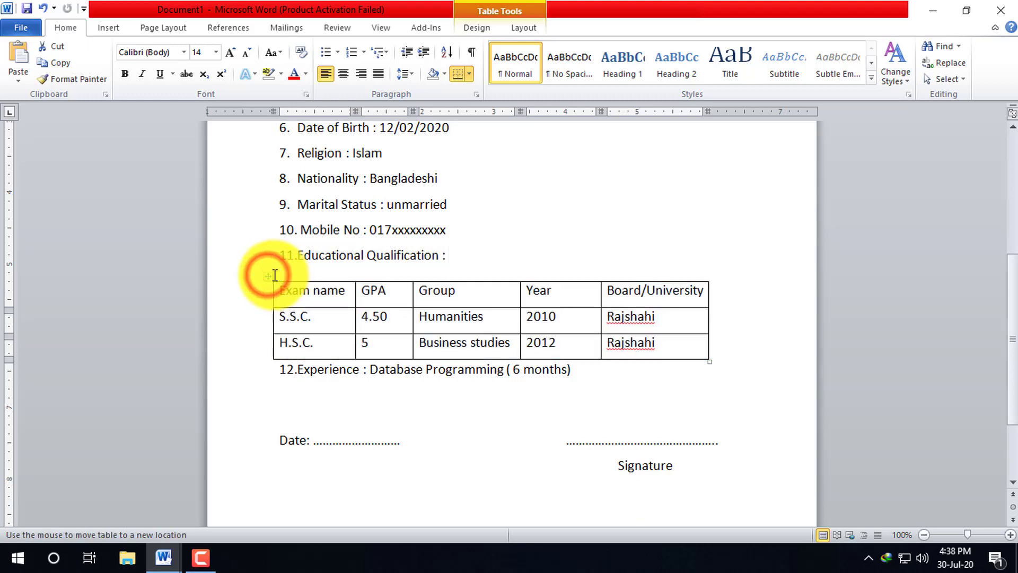
left_click(274, 275)
left_click_drag(275, 276, 268, 275)
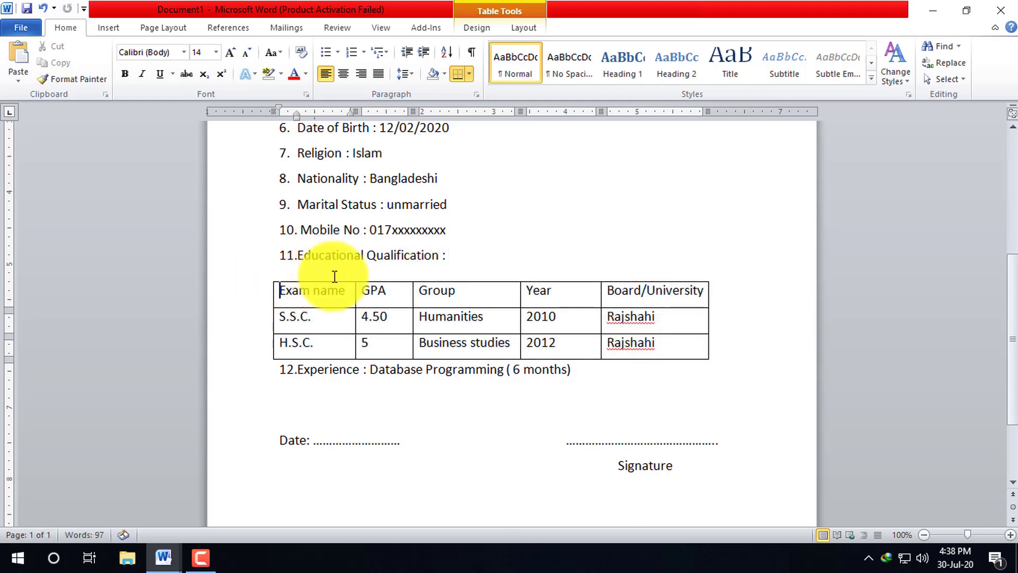
left_click(558, 230)
scroll(501, 279, "up", 3)
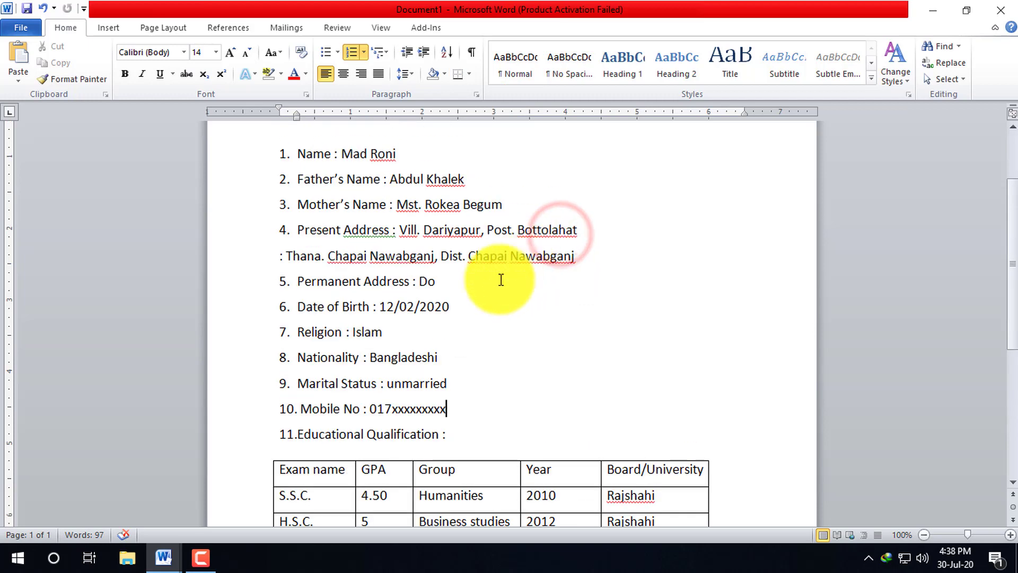
- Tab the colons of items 2, 3 and 4 to the common tab stop
left_click(340, 152)
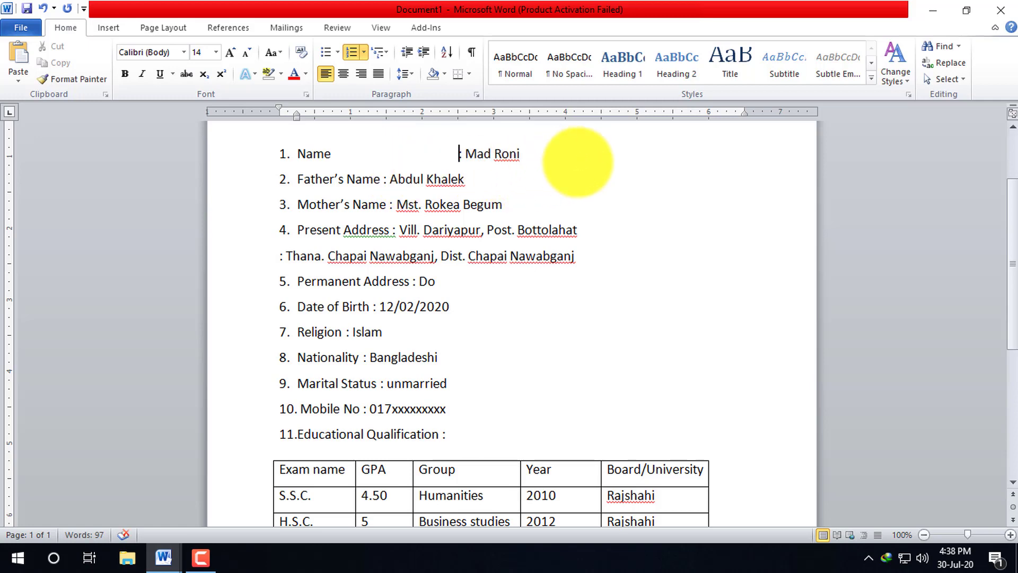
left_click(386, 177)
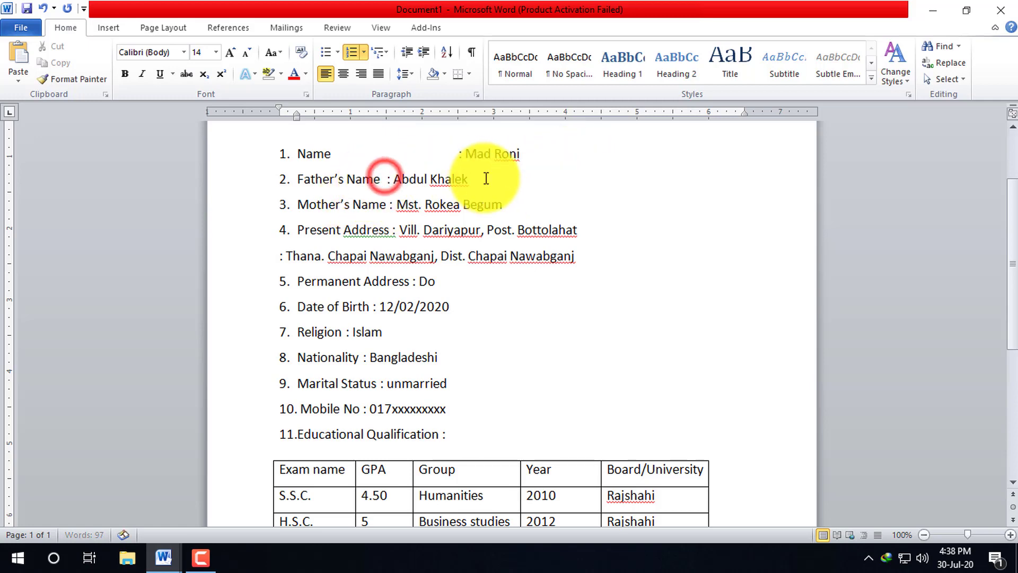
key("Tab")
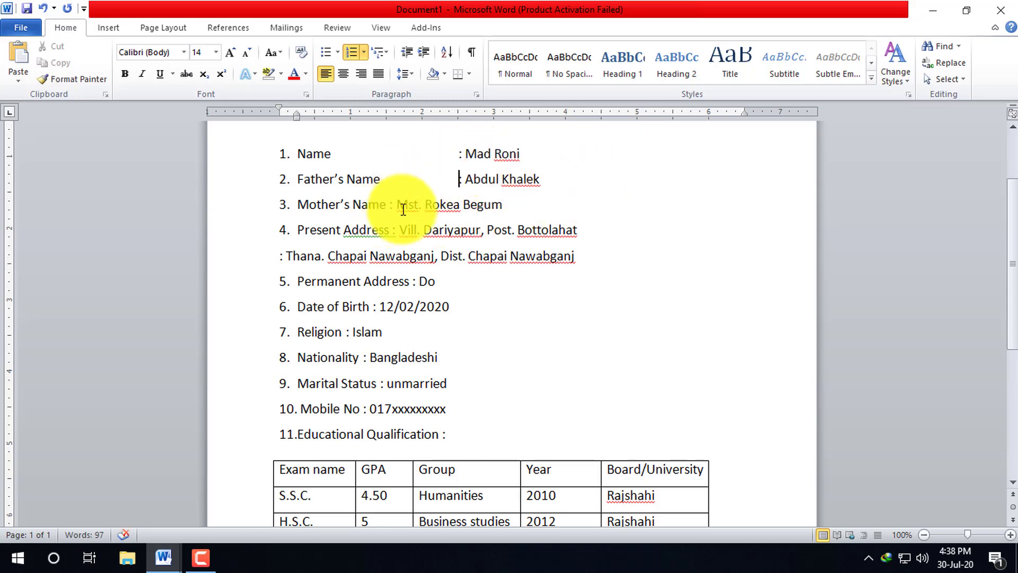
left_click(388, 204)
key("Tab")
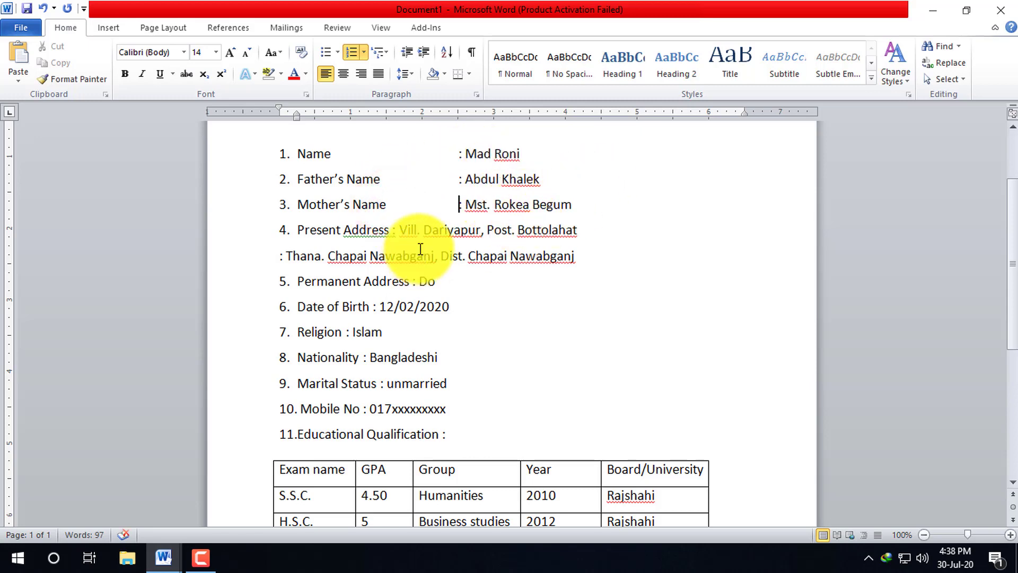
left_click(396, 231)
key("Tab")
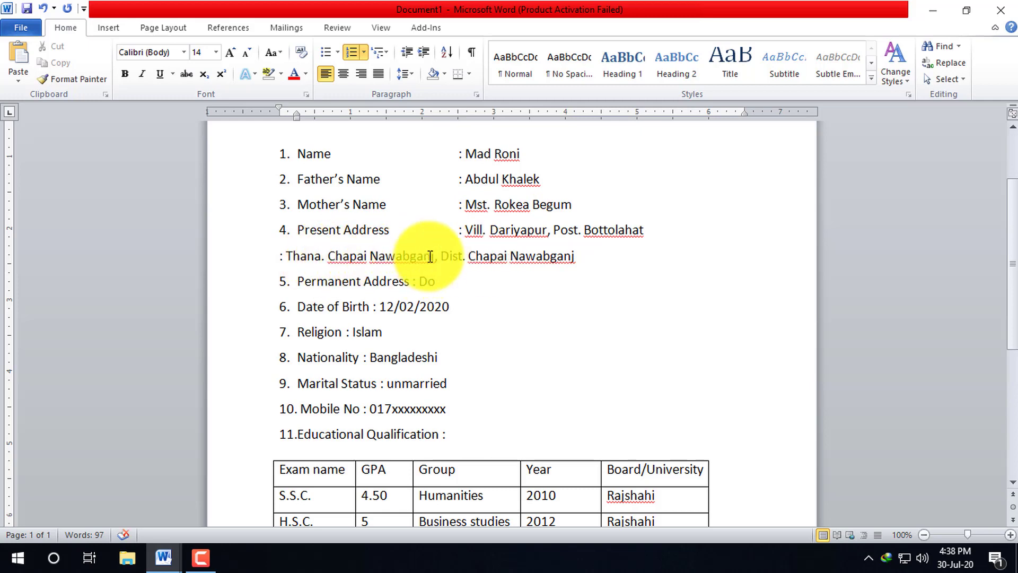
- Align the Thana line and the Permanent Address colon in the same colon column
left_click(273, 253)
key("Tab")
key("Tab")
key("Tab")
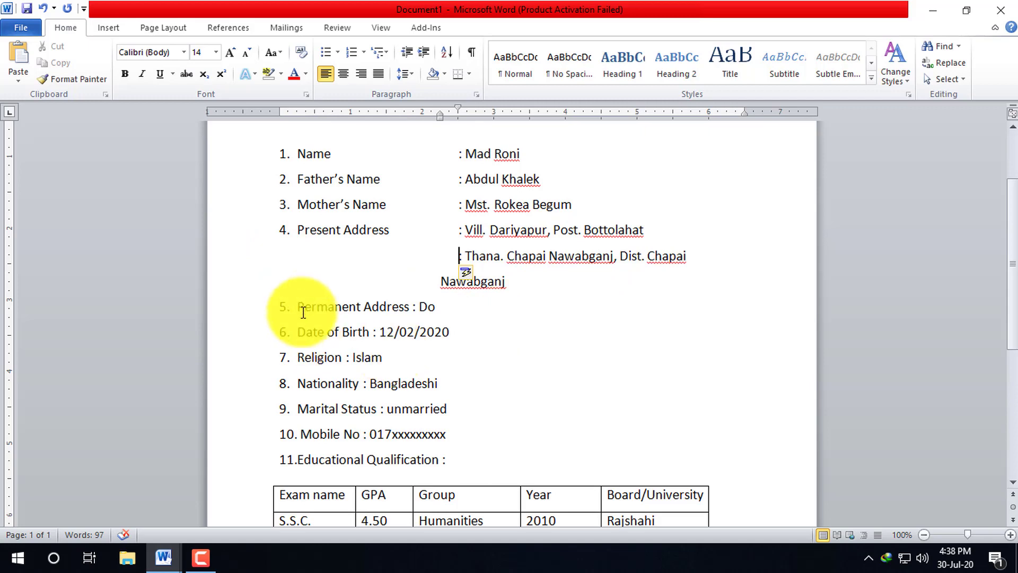
left_click(453, 307)
left_click(414, 307)
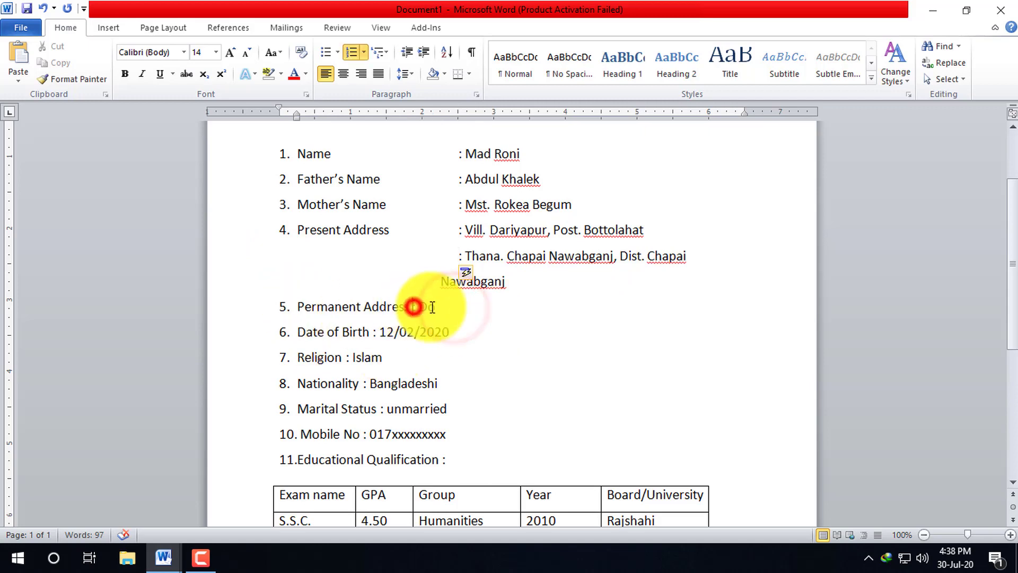
key("Tab")
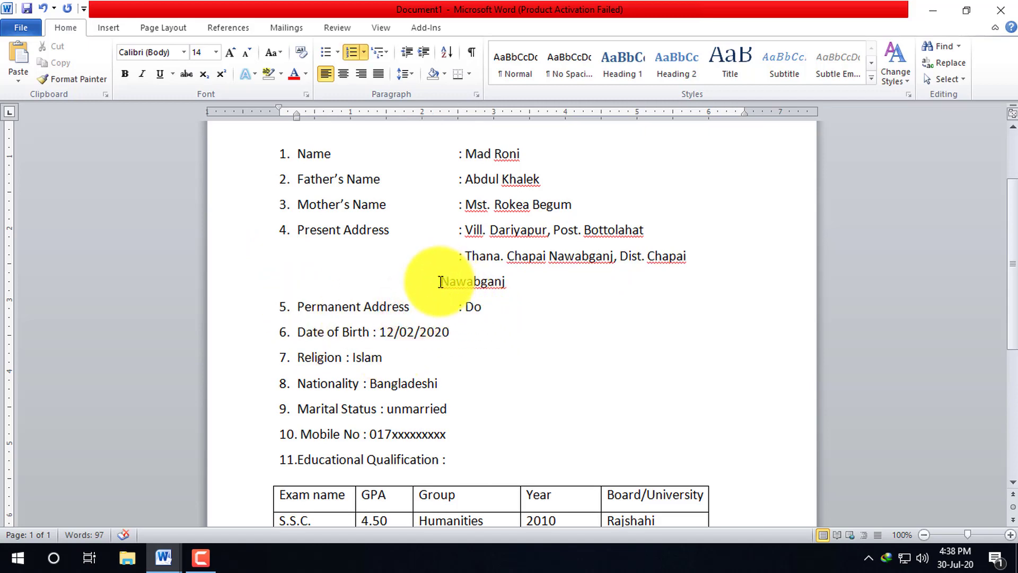
left_click(440, 282)
- Adjust the second address line's indent on the ruler, undoing the first attempt
left_click(705, 257)
scroll(742, 297, "up", 3)
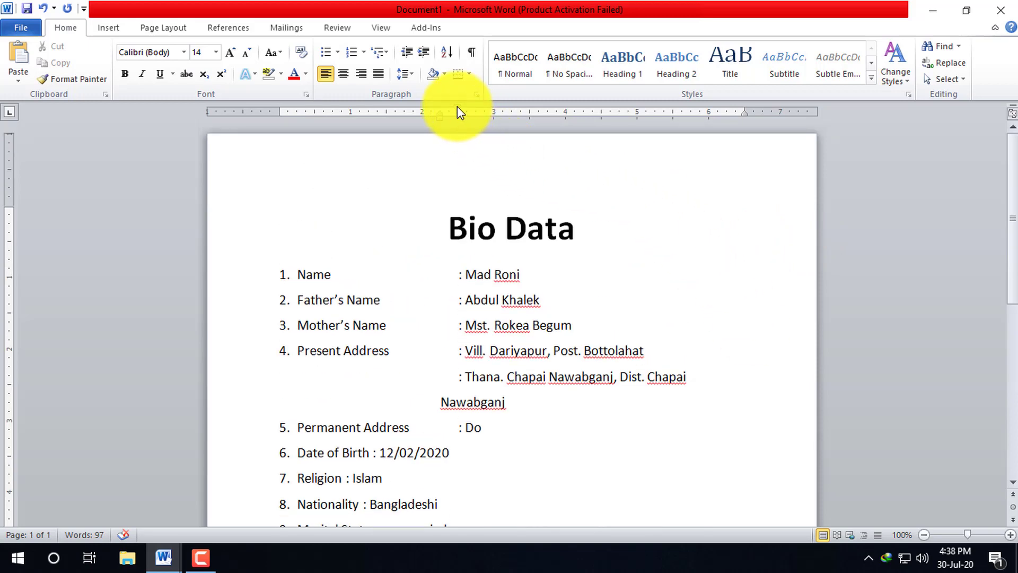
mouse_move(457, 112)
left_mouse_down()
mouse_move(492, 153)
mouse_move(450, 155)
mouse_move(498, 228)
left_mouse_up()
left_click(500, 108)
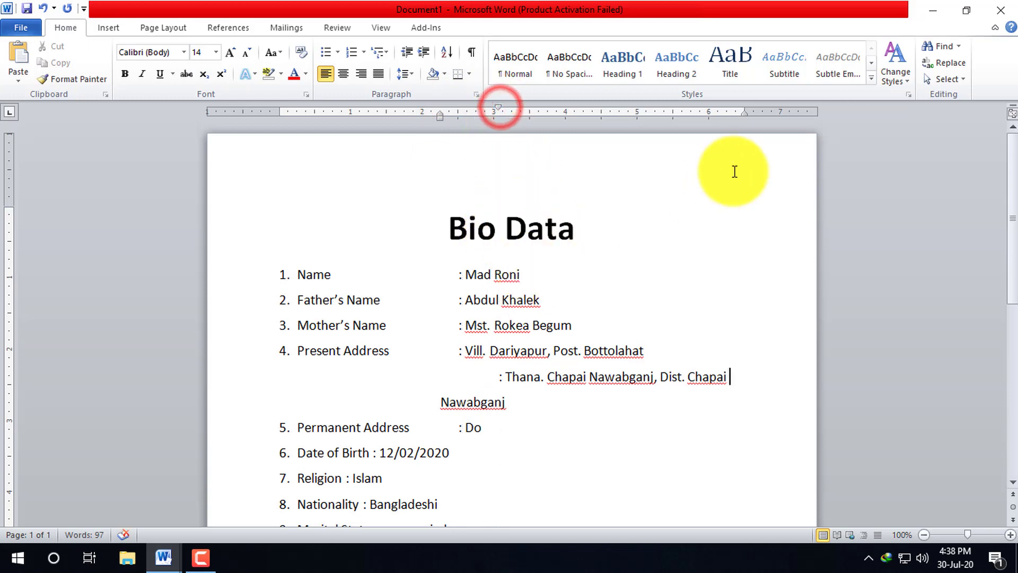
key("ctrl+z")
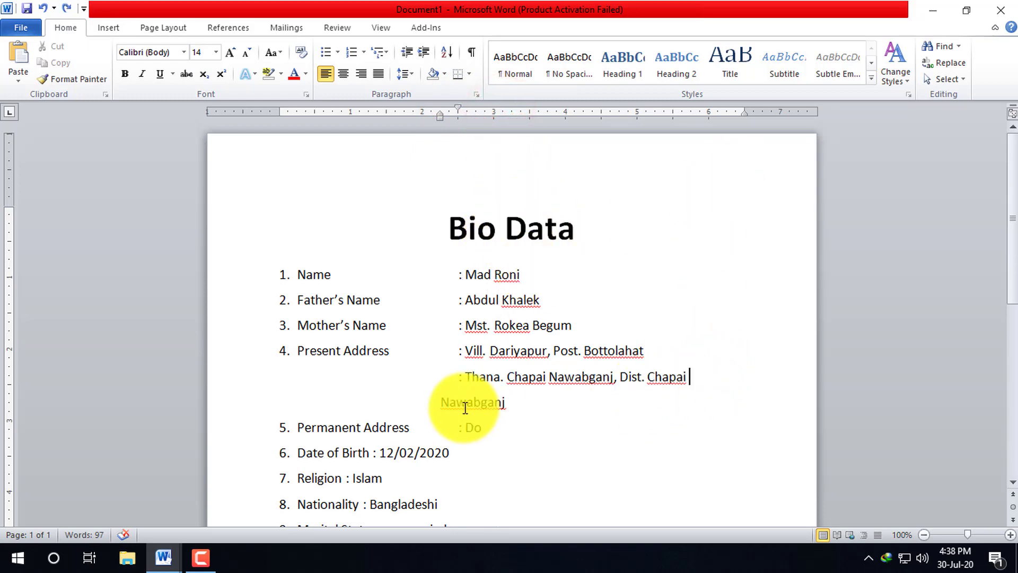
left_click(527, 404)
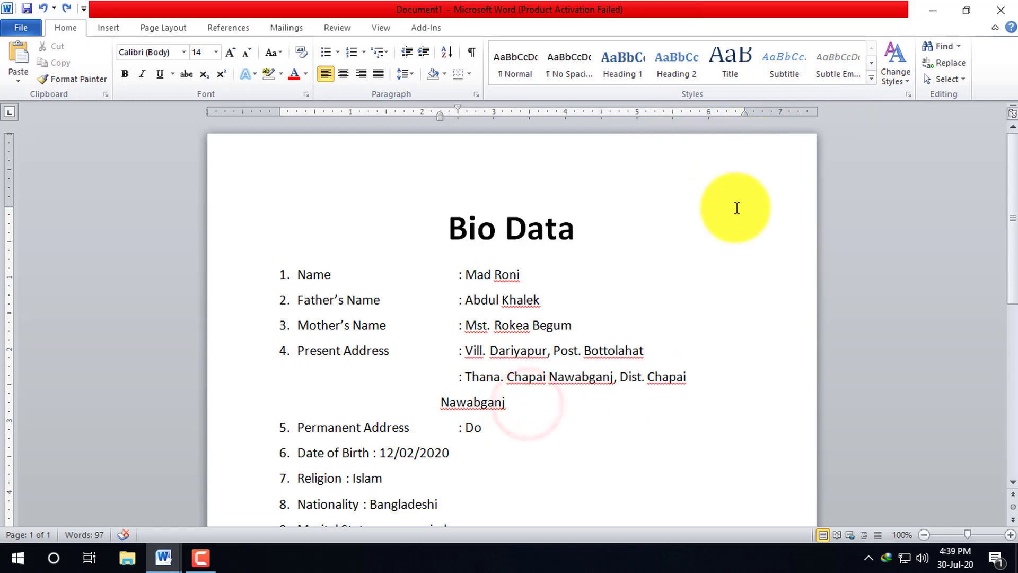
left_click_drag(457, 108, 437, 108)
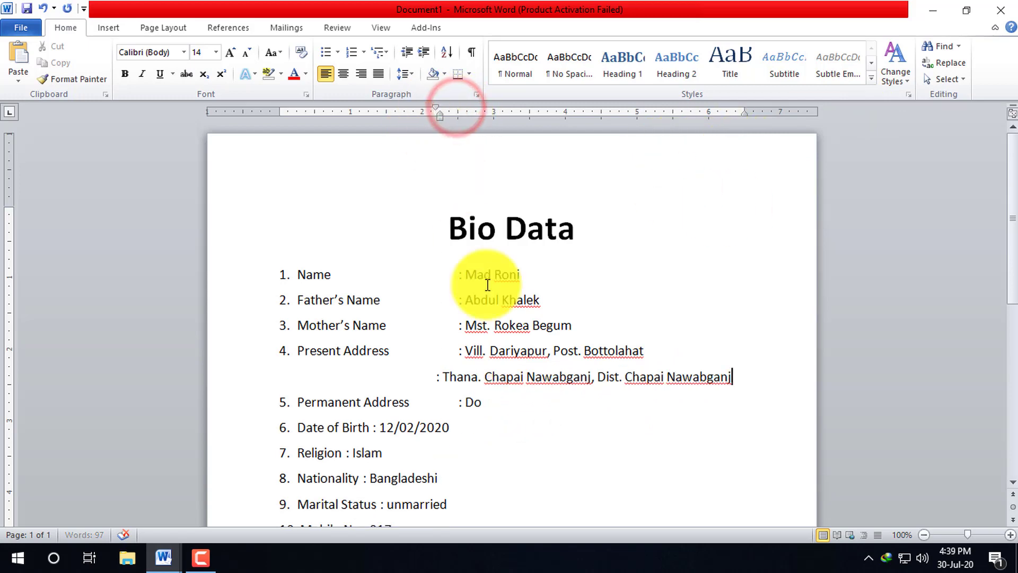
scroll(690, 340, "down", 3)
scroll(707, 337, "up", 3)
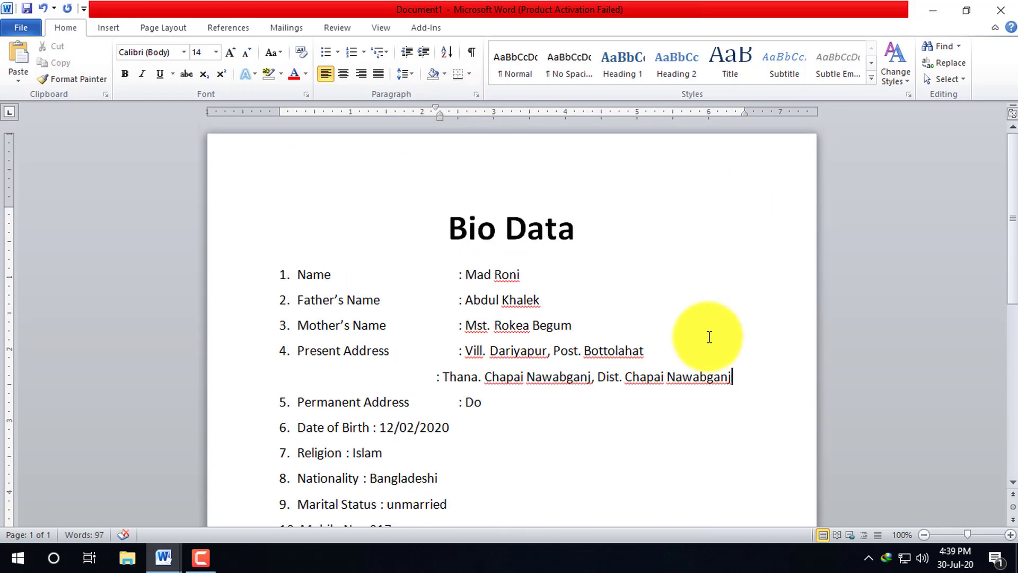
left_click_drag(439, 112, 445, 113)
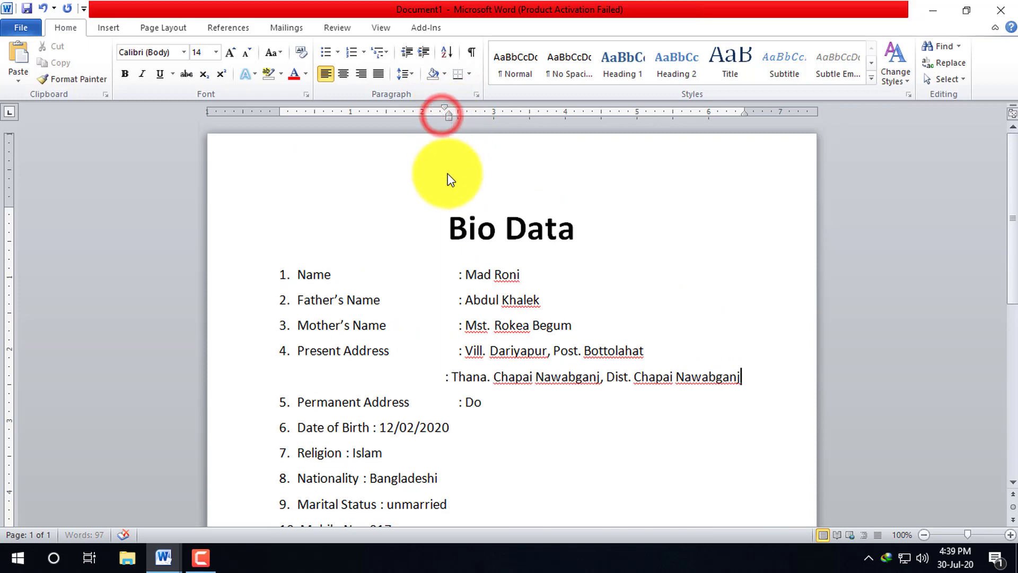
double_click(445, 112)
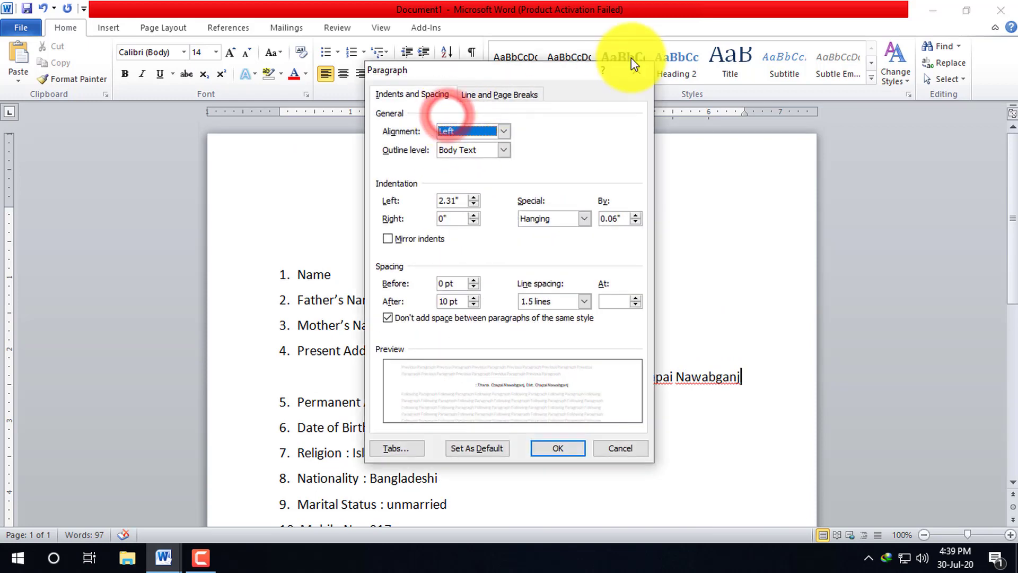
left_click(639, 72)
left_click_drag(448, 145, 449, 127)
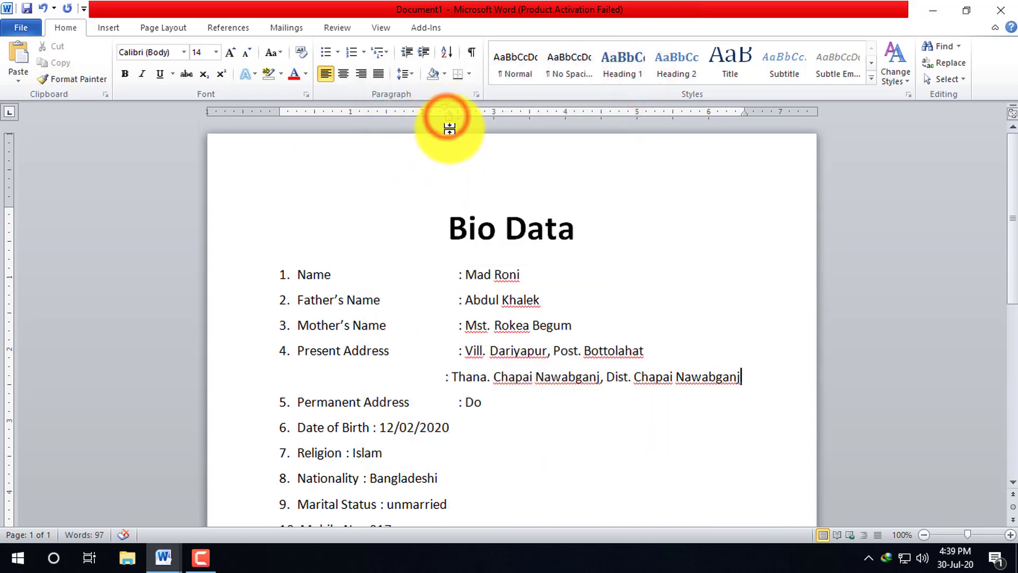
left_click_drag(450, 173, 452, 159)
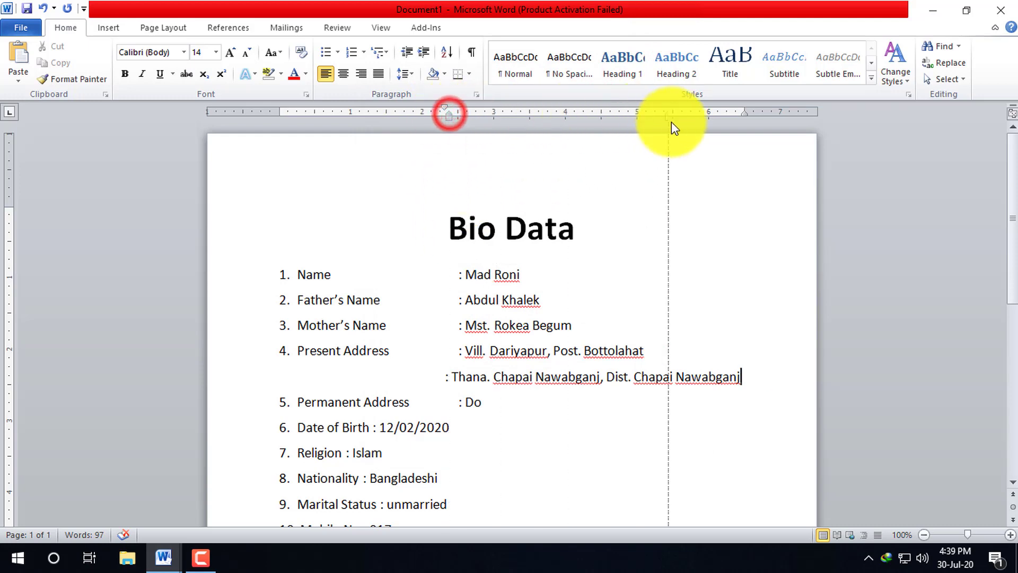
- Move the Thana text to the colon column so ChapaiNawabganj wraps as one word
mouse_move(671, 127)
left_mouse_down()
mouse_move(756, 131)
mouse_move(704, 116)
left_mouse_up()
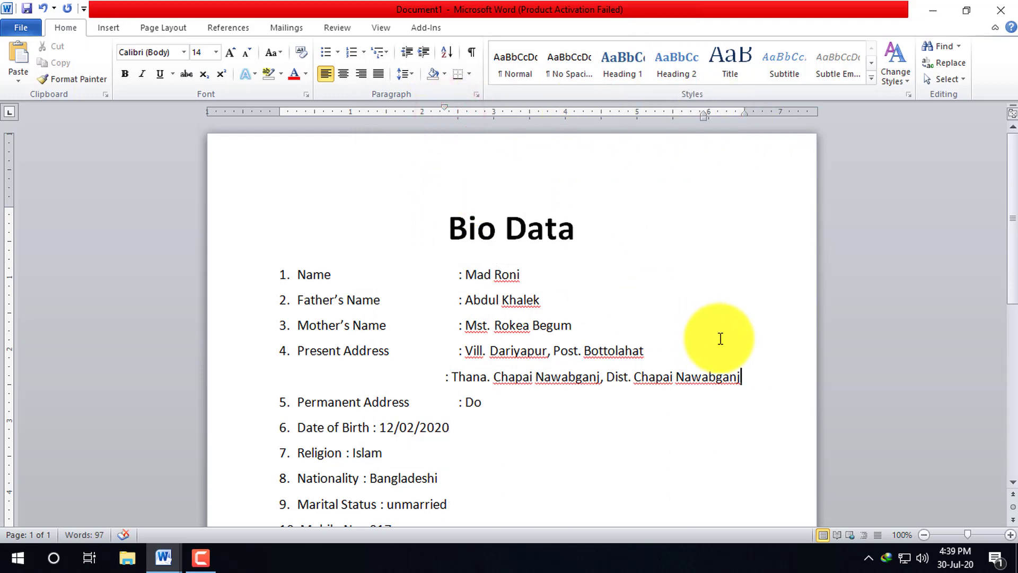
scroll(720, 338, "down", 4)
scroll(719, 364, "up", 3)
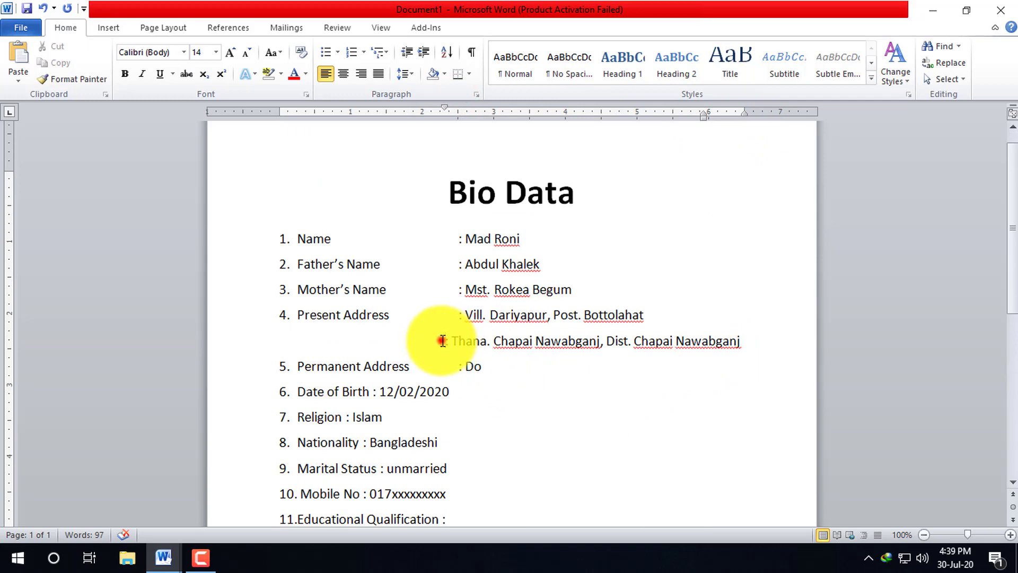
left_click_drag(443, 341, 606, 341)
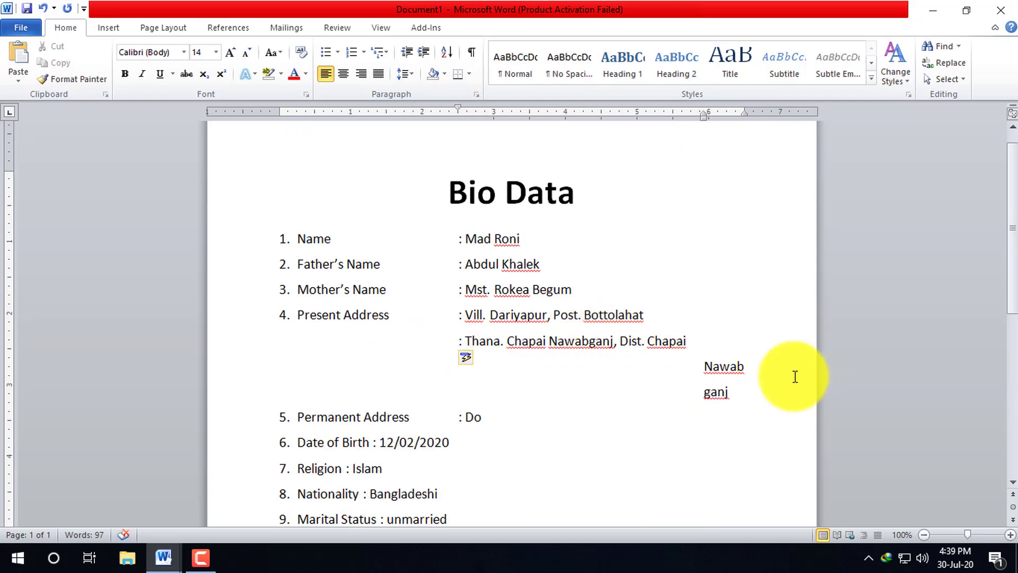
left_click(705, 117)
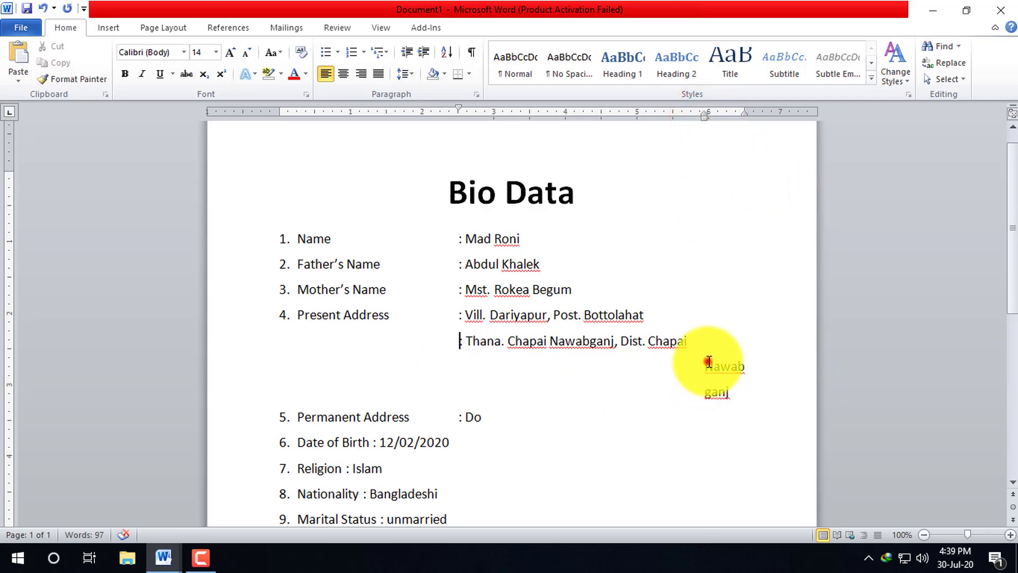
left_click_drag(709, 362, 731, 393)
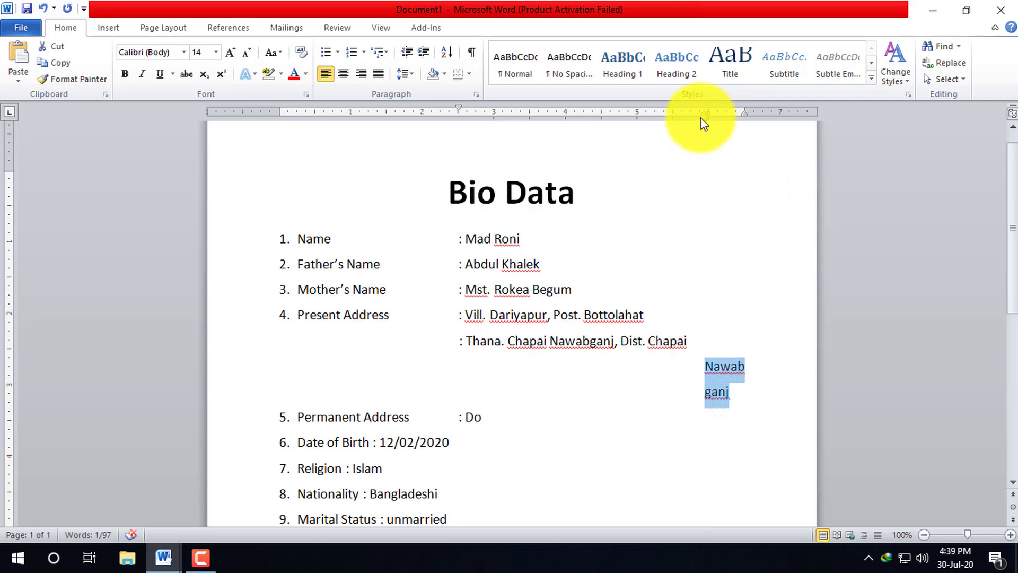
left_click(701, 115)
mouse_move(705, 116)
left_mouse_down()
mouse_move(591, 136)
mouse_move(592, 128)
left_mouse_up()
left_click(570, 365)
left_click(692, 363)
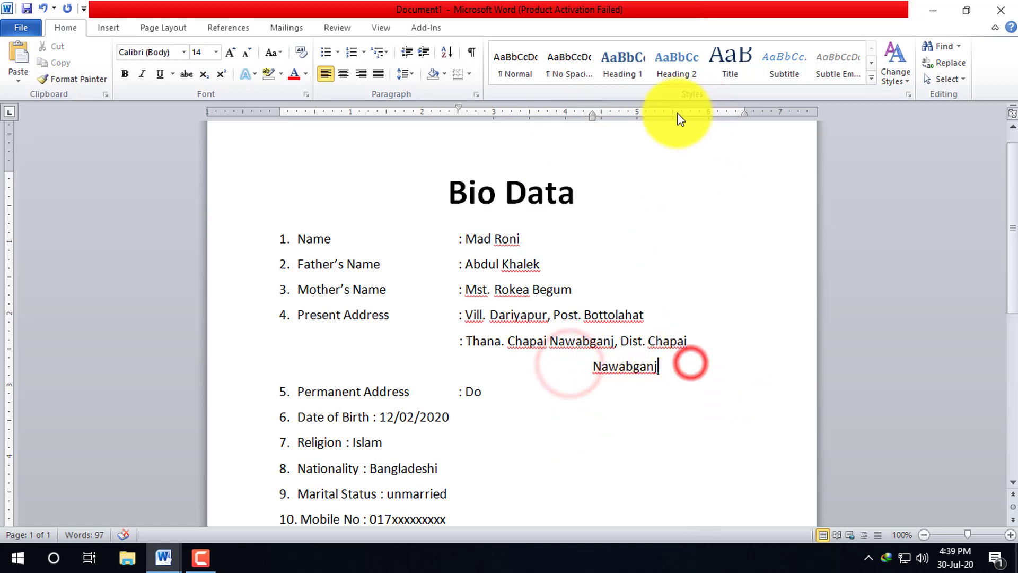
left_click(594, 366)
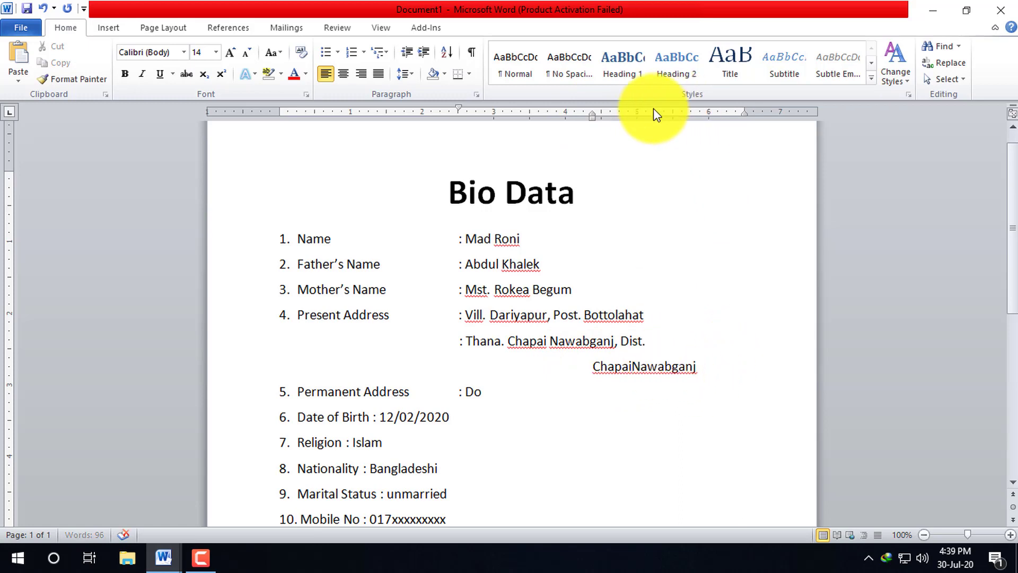
scroll(661, 380, "up", 1)
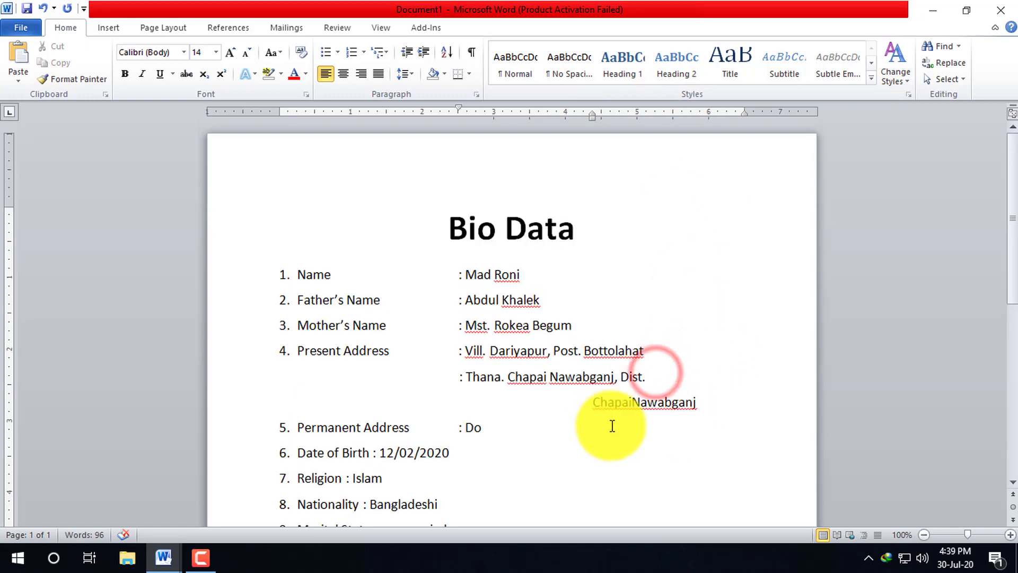
left_click(587, 404)
- Remove the break so Dist. joins ChapaiNawabganj on the address line
left_click_drag(708, 404, 610, 409)
left_click(605, 404)
left_click(591, 404)
key("BackSpace")
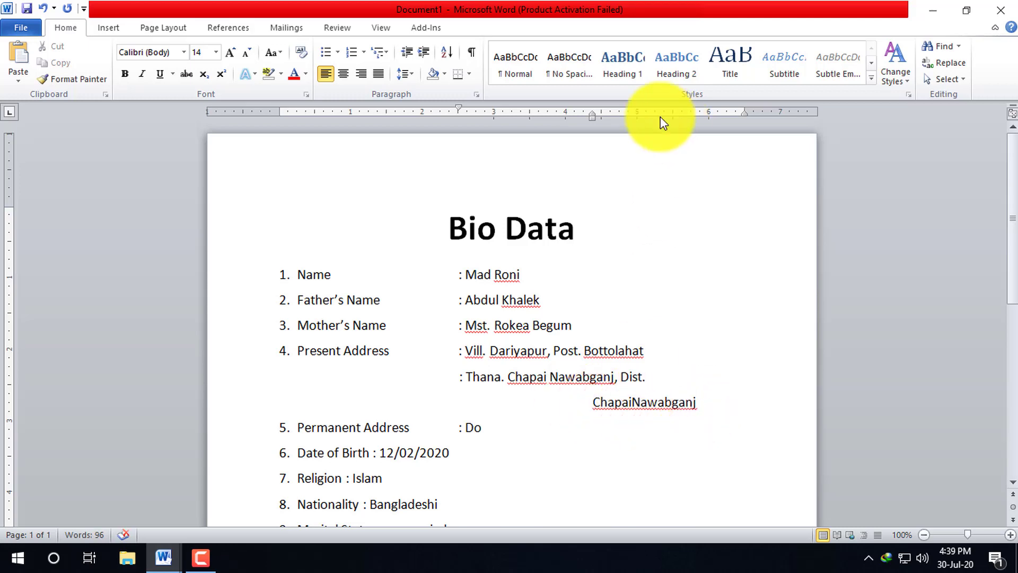
scroll(681, 334, "down", 3)
scroll(742, 387, "up", 3)
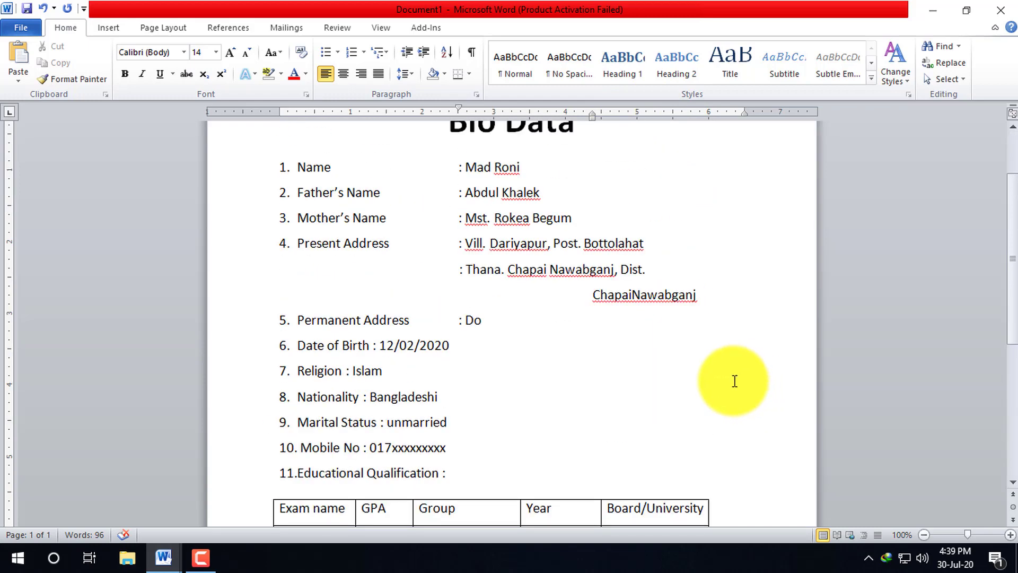
- Rework the Thana line's indent markers and add a tab stop near 6.5 inches
left_click(466, 276)
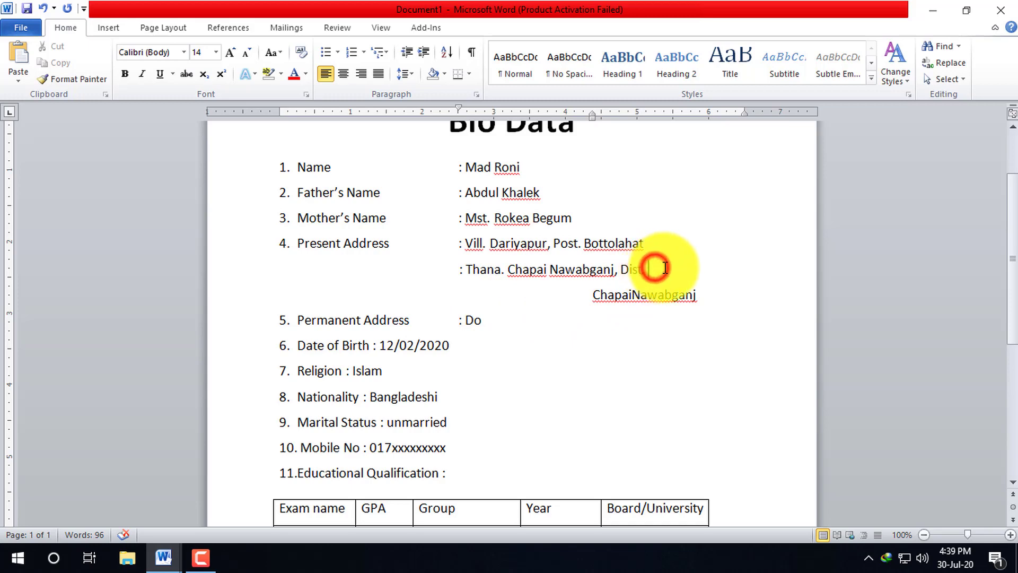
scroll(664, 268, "up", 3)
mouse_move(592, 115)
left_mouse_down()
mouse_move(451, 121)
mouse_move(463, 119)
left_mouse_up()
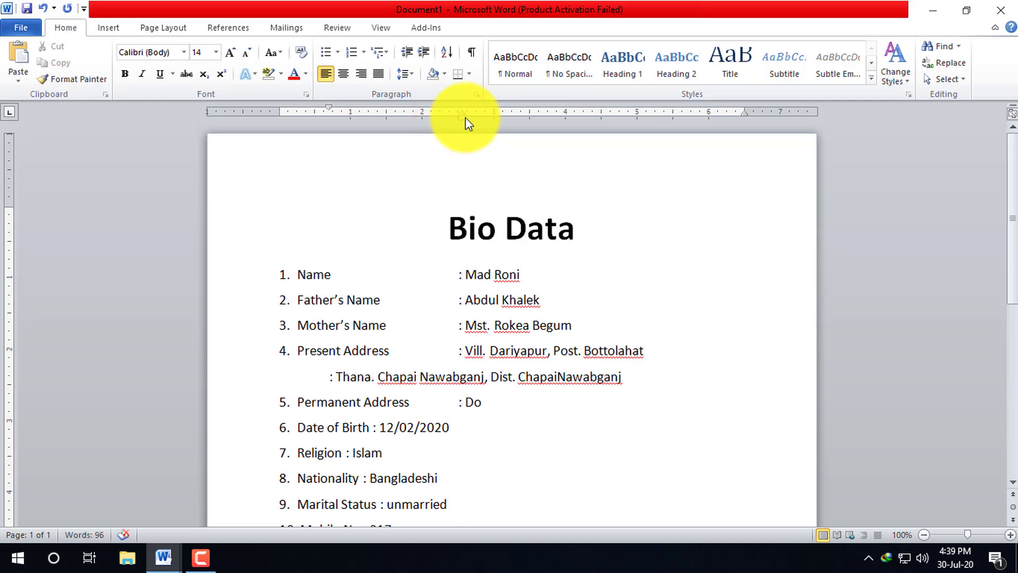
left_click(328, 110)
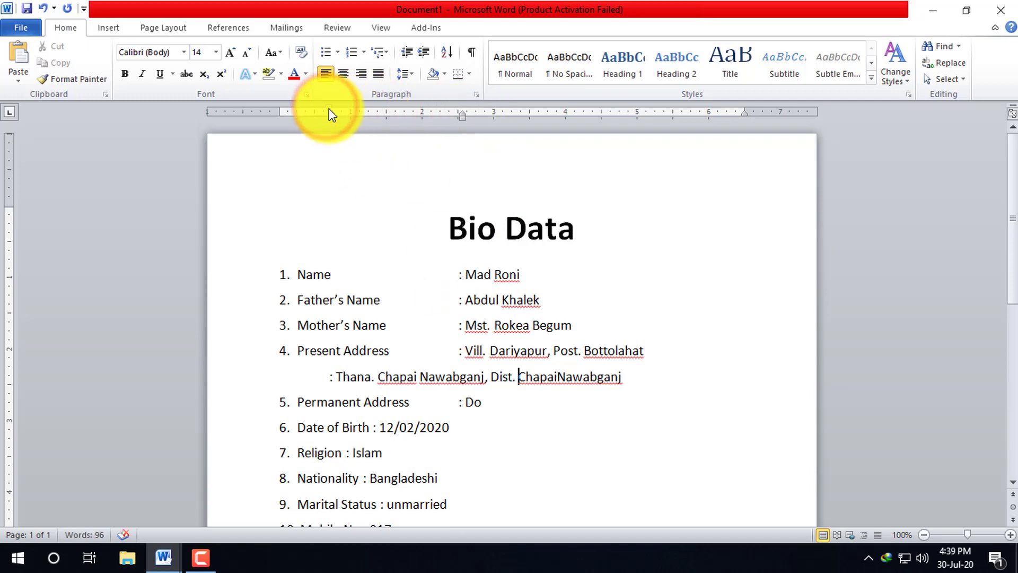
mouse_move(354, 106)
left_mouse_down()
mouse_move(457, 98)
mouse_move(527, 112)
mouse_move(707, 113)
mouse_move(785, 103)
mouse_move(709, 122)
left_mouse_up()
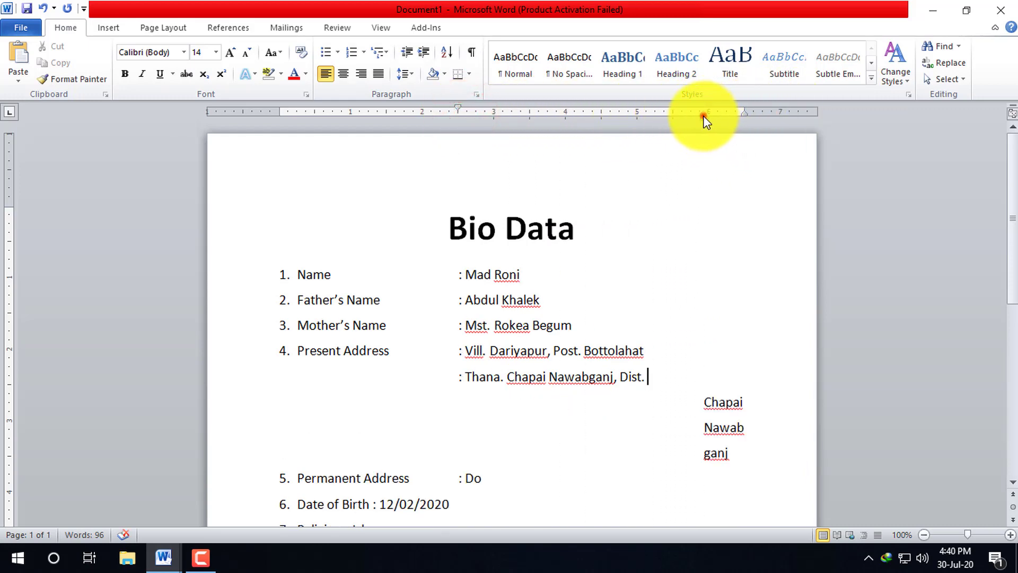
left_click_drag(619, 123, 677, 123)
mouse_move(746, 115)
left_mouse_down()
mouse_move(732, 266)
mouse_move(748, 260)
mouse_move(740, 265)
left_mouse_up()
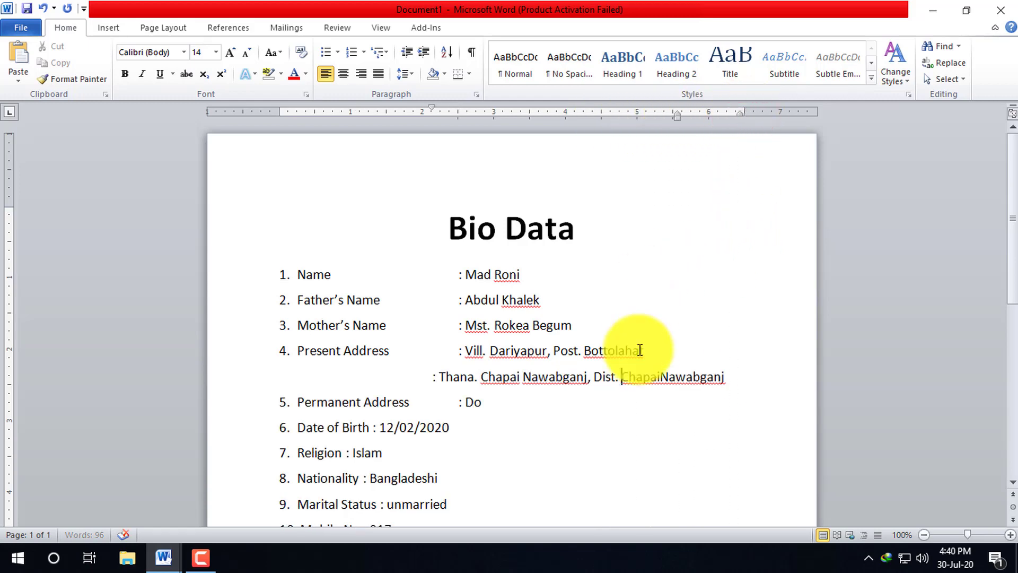
left_click_drag(732, 377, 458, 386)
key("Delete")
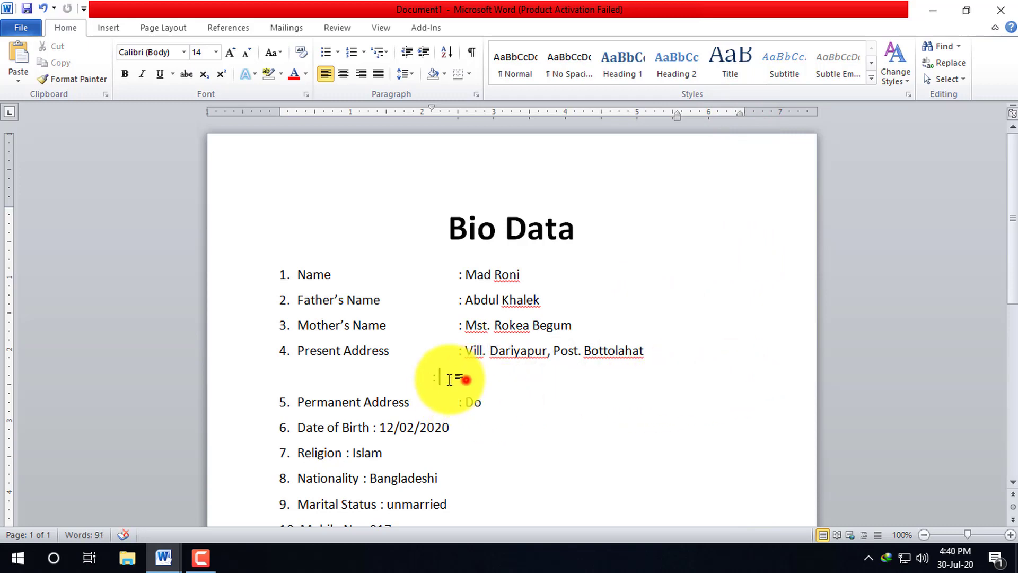
key("BackSpace")
key("BackSpace")
key("BackSpace")
left_click(674, 358)
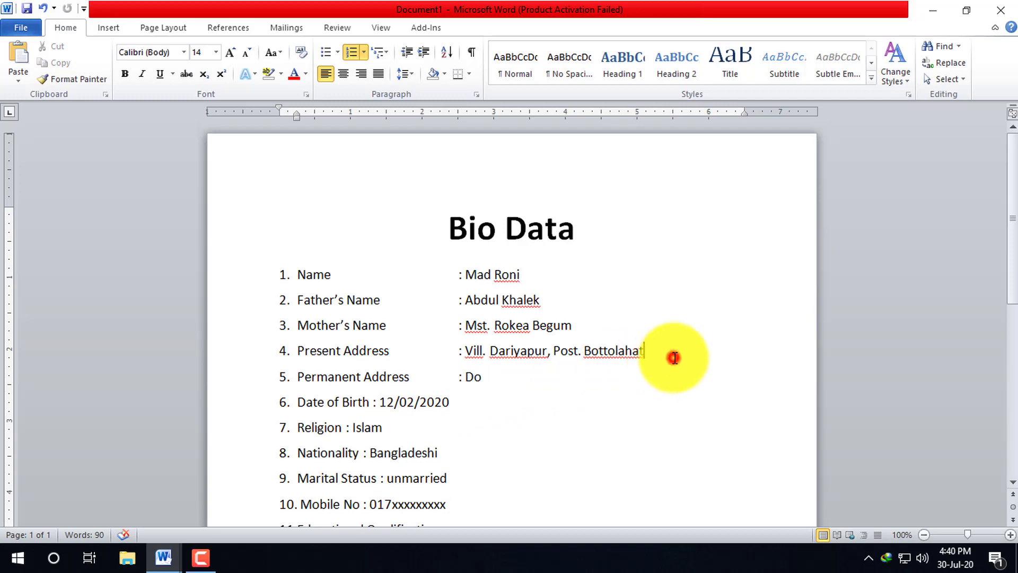
key("Return")
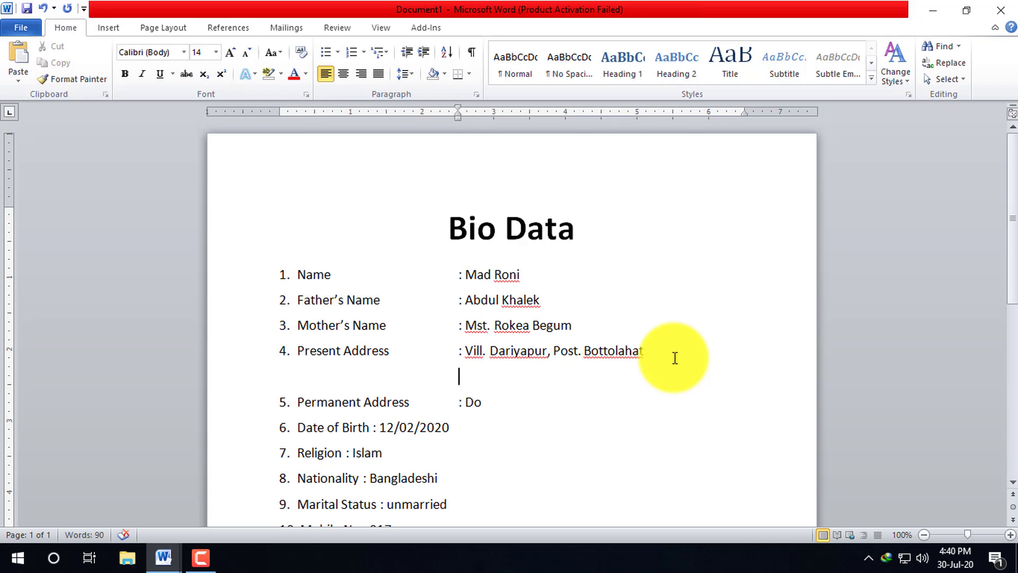
left_click(457, 375)
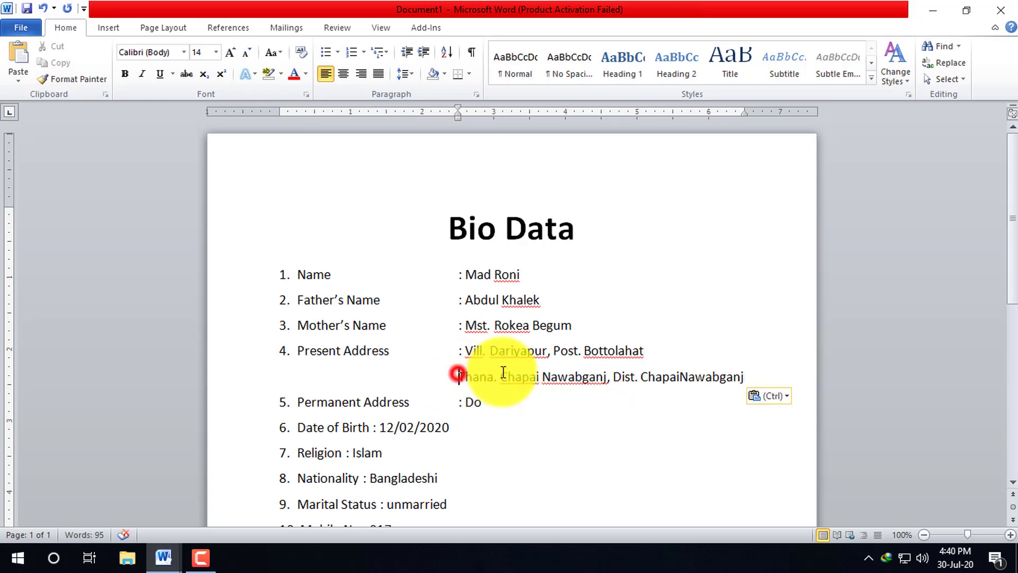
type(":")
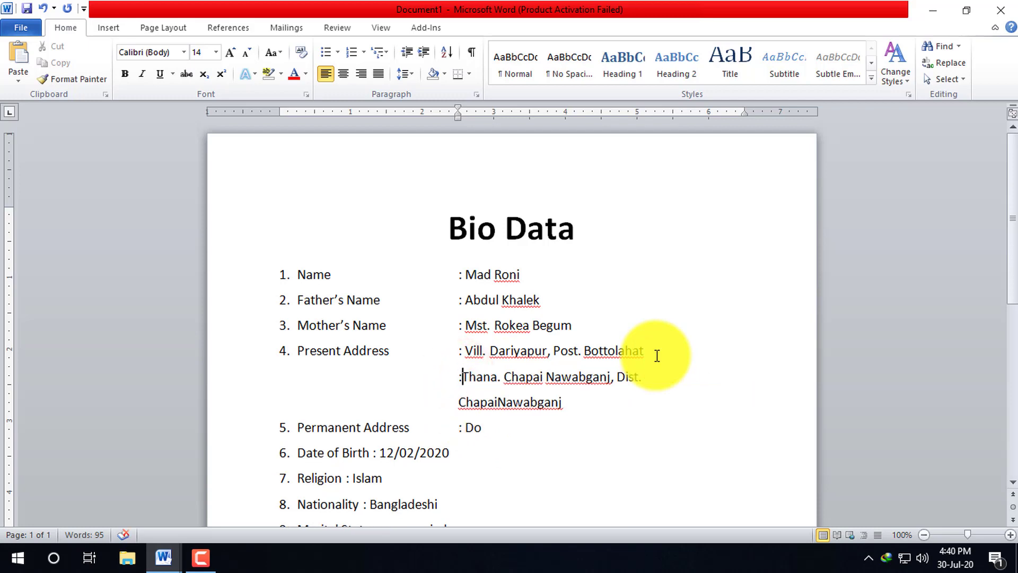
- Rejoin ChapaiNawabganj and widen the right margin so the address fits one line
left_click(661, 375)
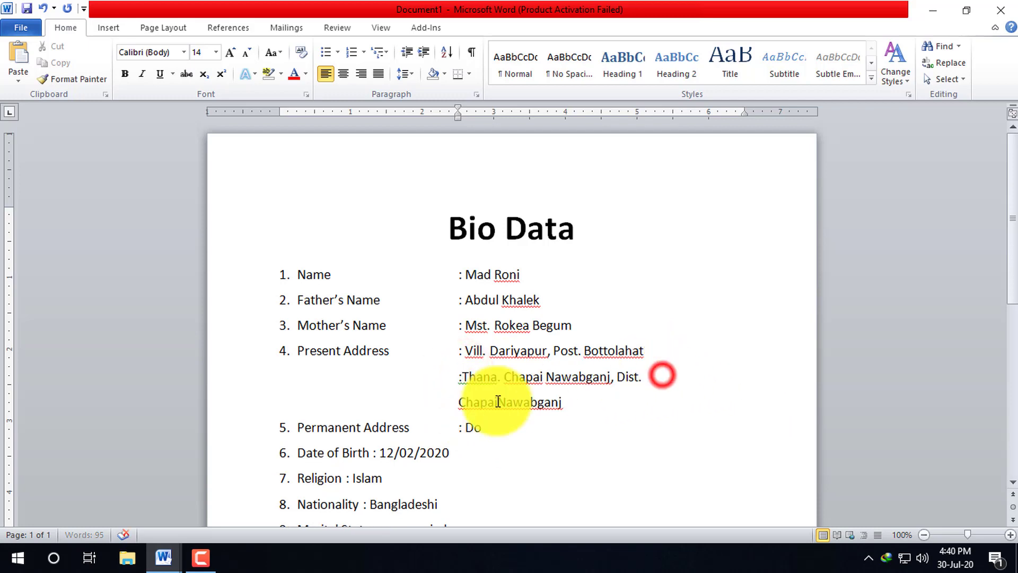
left_click(457, 403)
key("BackSpace")
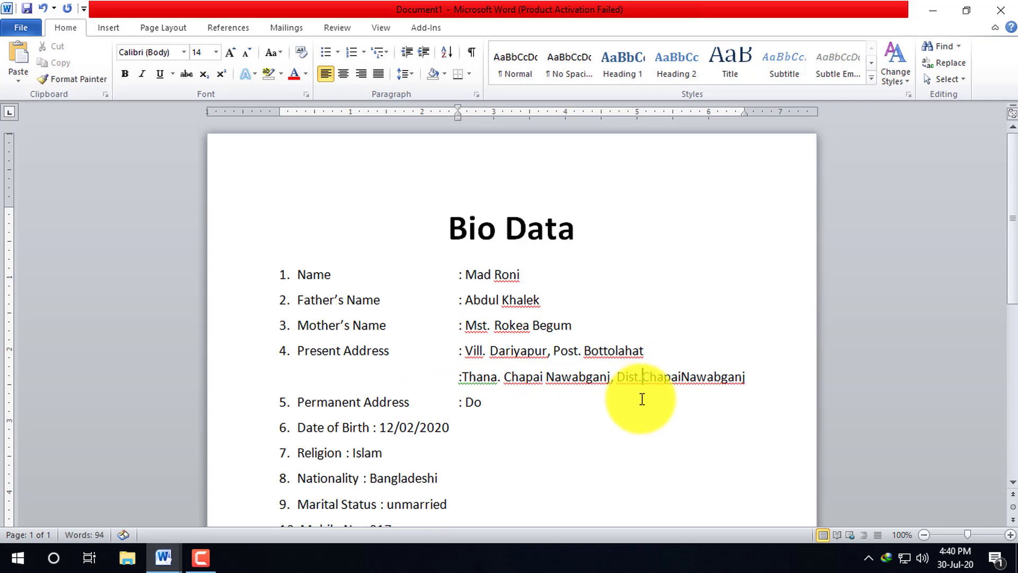
key("Return")
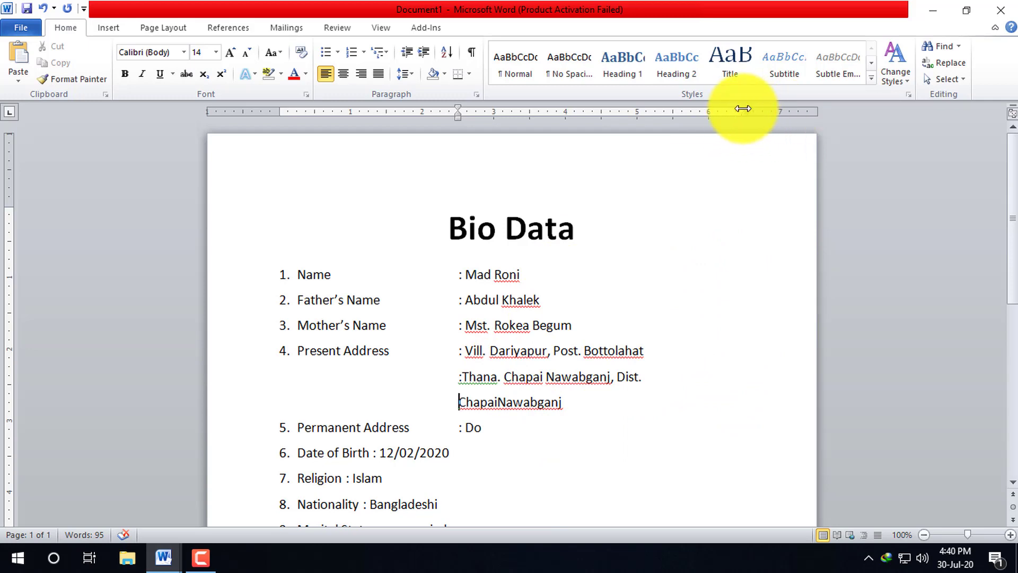
left_click_drag(762, 105, 763, 105)
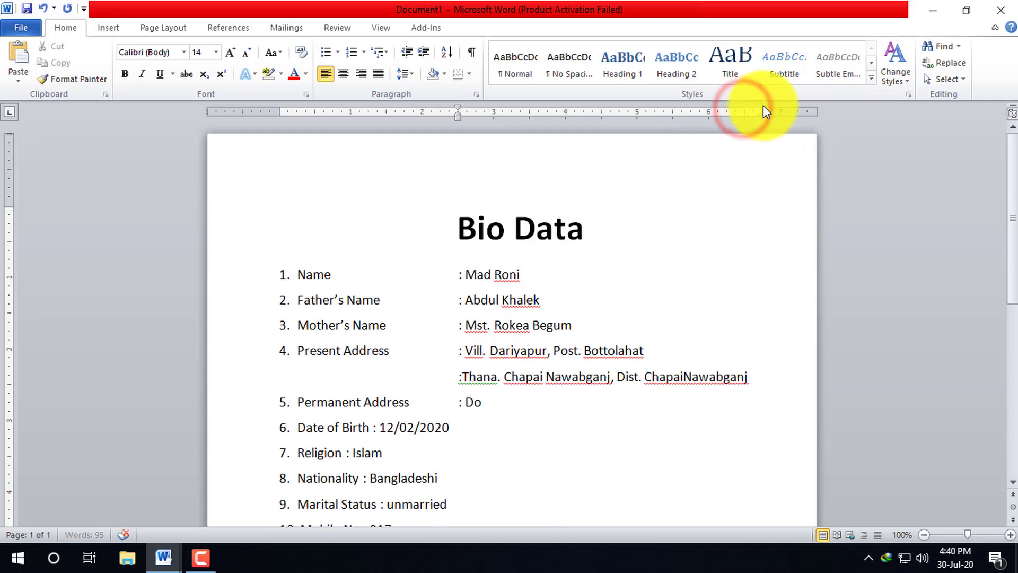
left_click(763, 376)
- Tab the Date of Birth and Religion colons into the common colon column
left_click(597, 228)
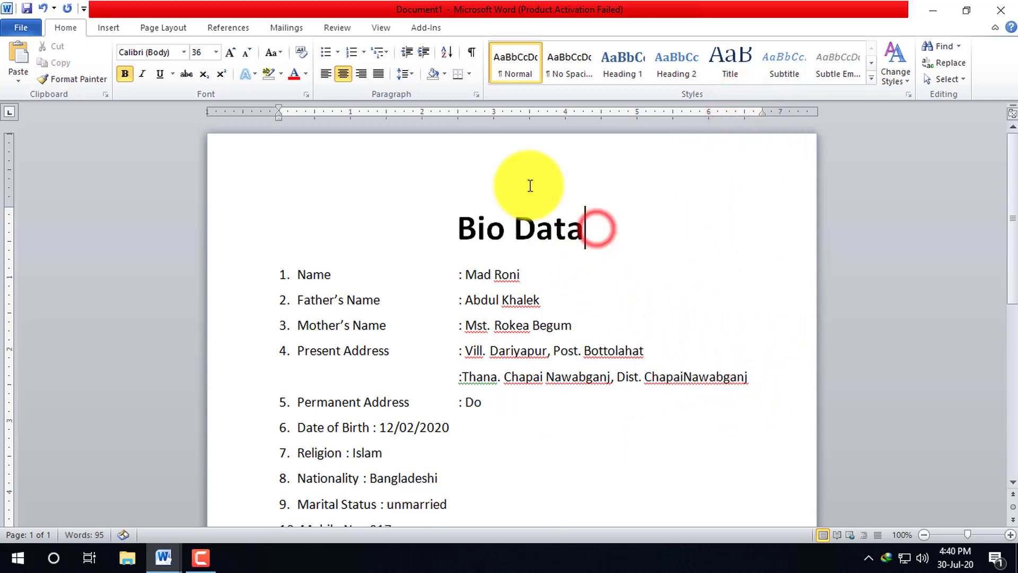
scroll(686, 397, "down", 2)
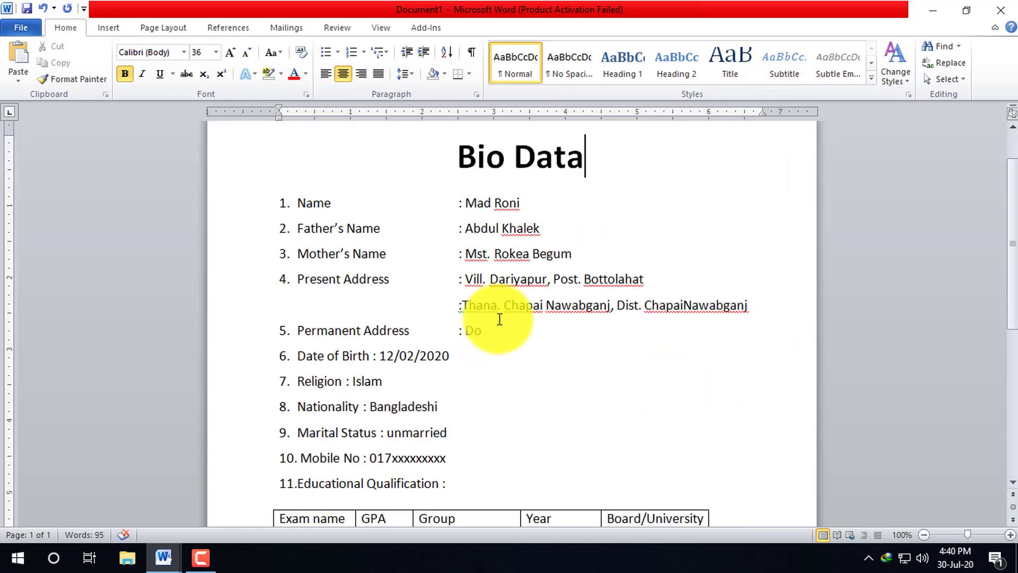
left_click(525, 325)
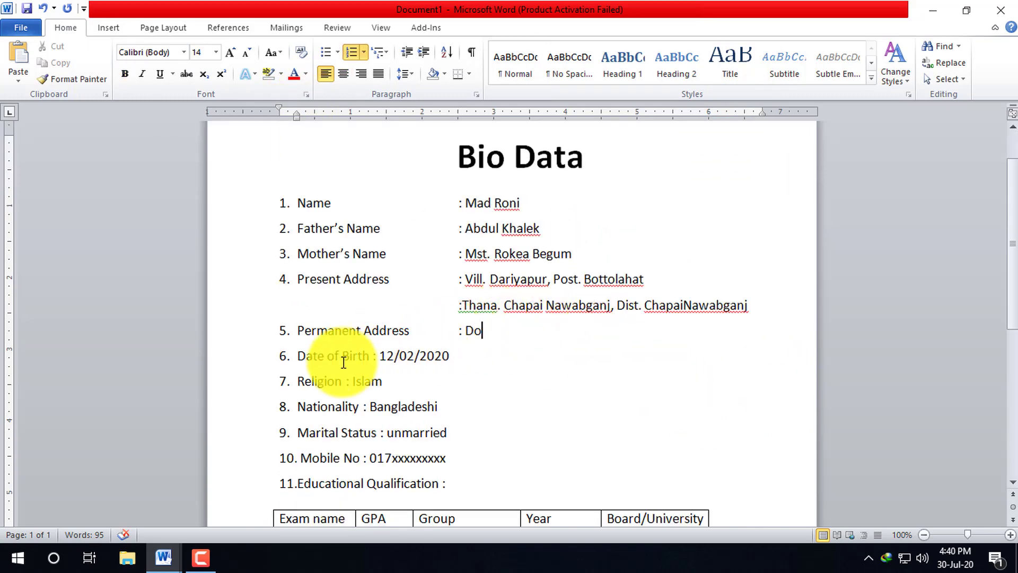
left_click(379, 354)
key("Tab")
type(":")
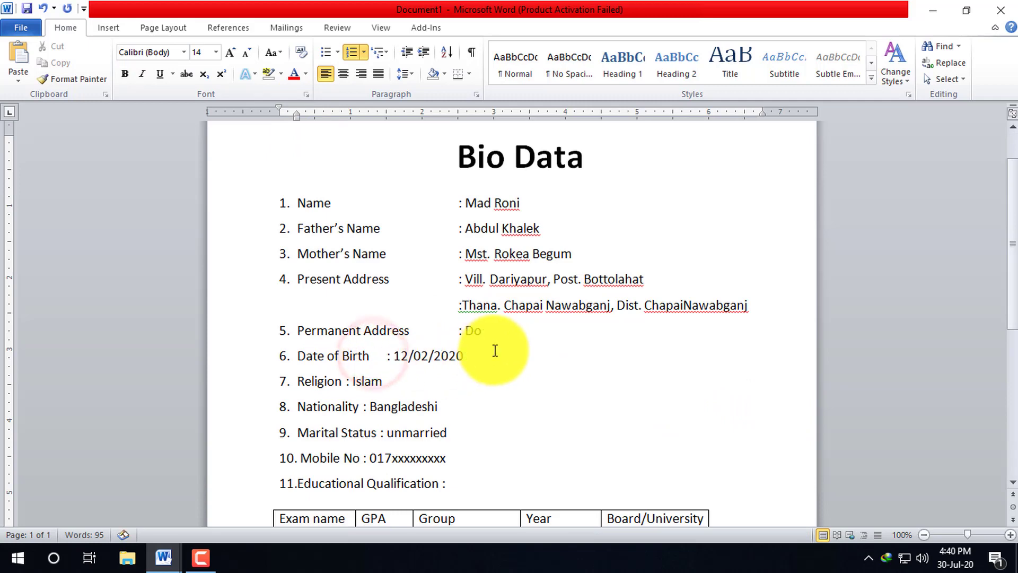
left_click(344, 381)
key("Tab")
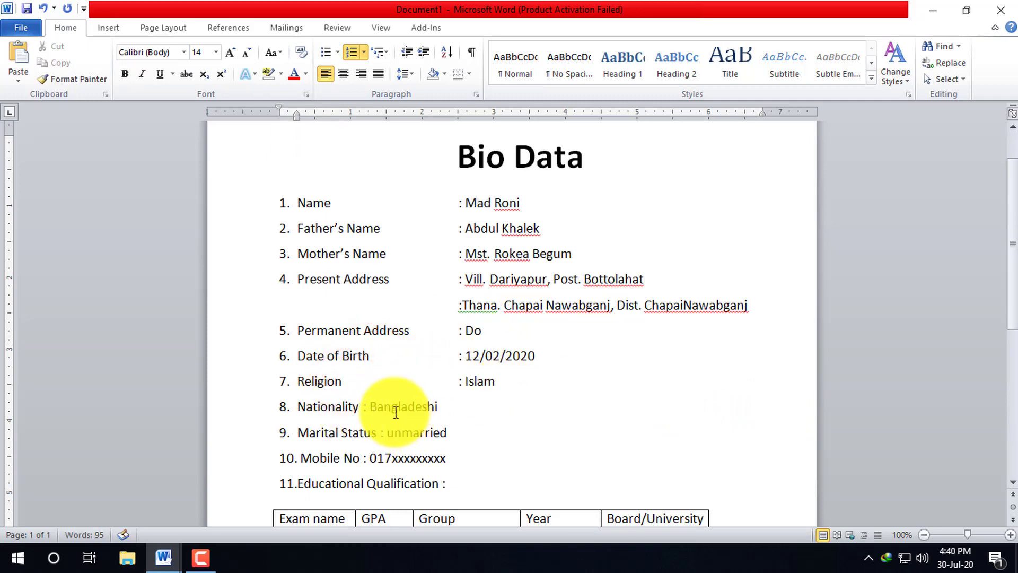
- Align the Nationality, Marital Status and Mobile No colons with the others
left_click(364, 409)
key("Tab")
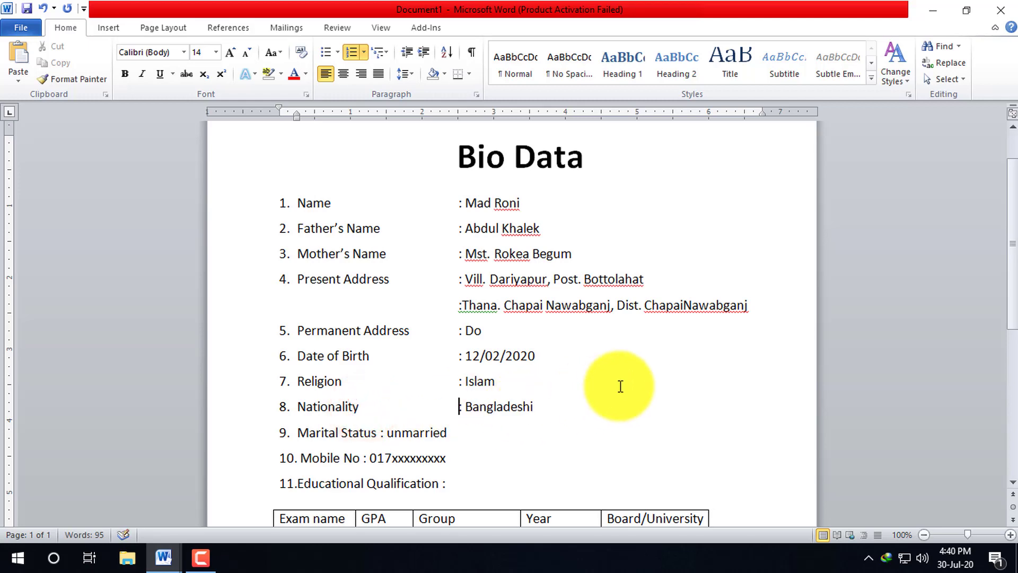
left_click(396, 432)
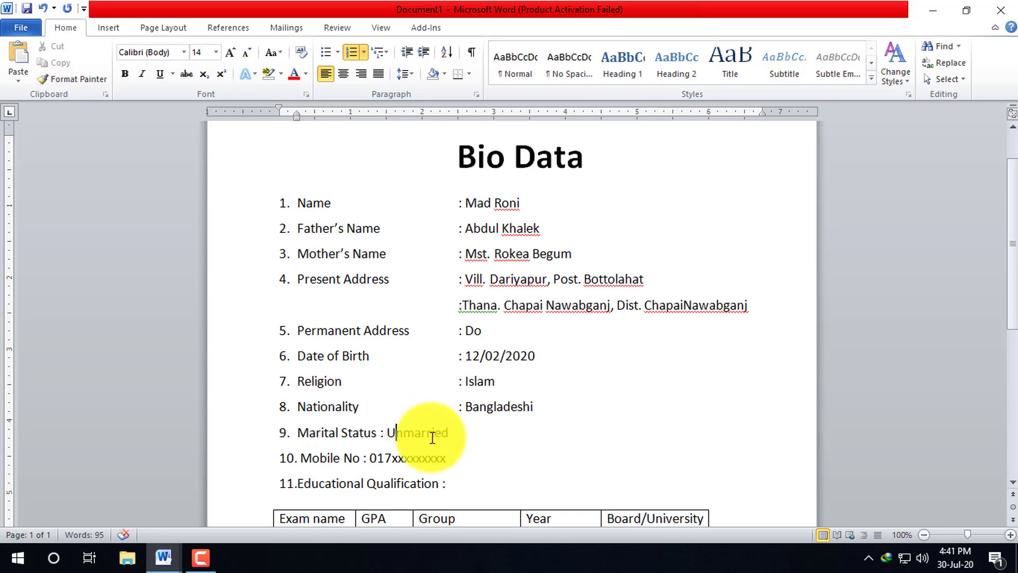
left_click(379, 432)
key("Tab")
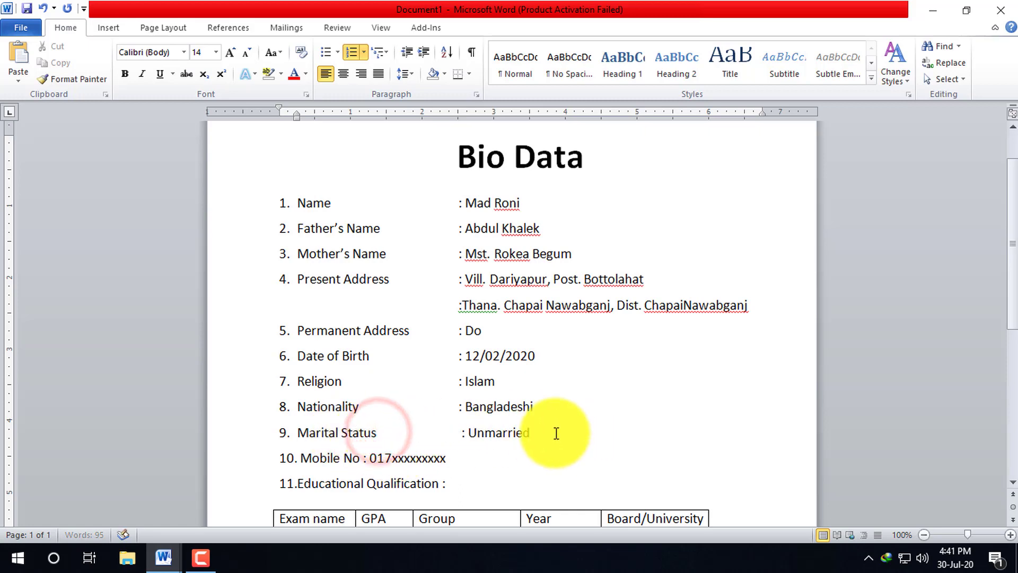
left_click(363, 459)
key("Tab")
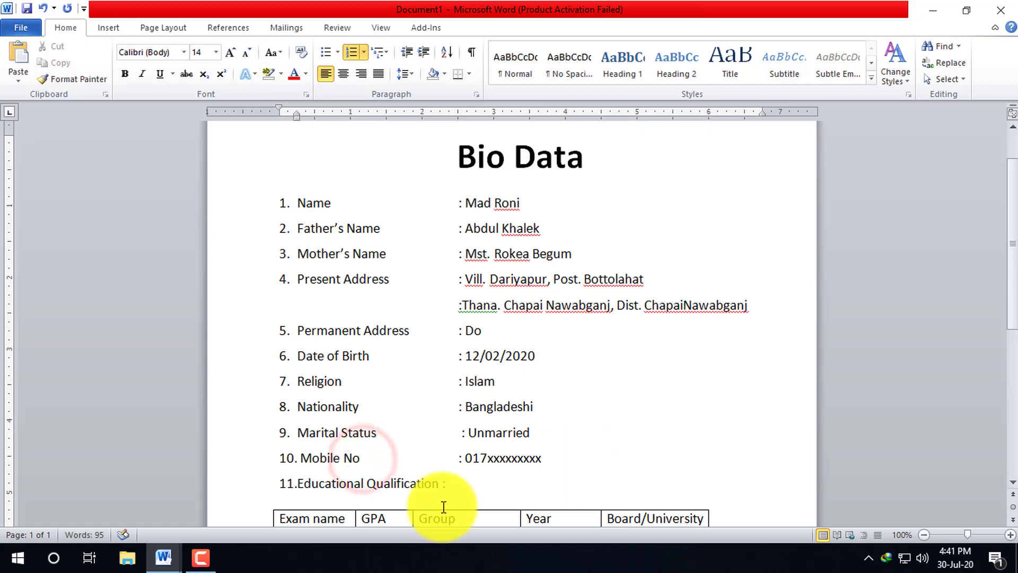
- Add space before the "12.Experience" paragraph so it sits apart from the qualifications table
scroll(437, 486, "down", 5)
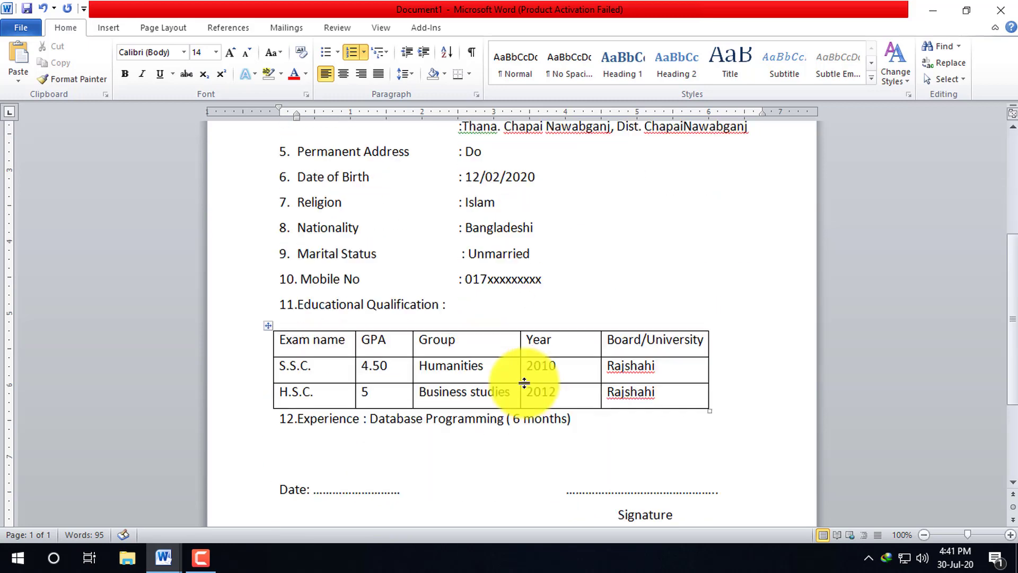
left_click_drag(626, 380, 268, 379)
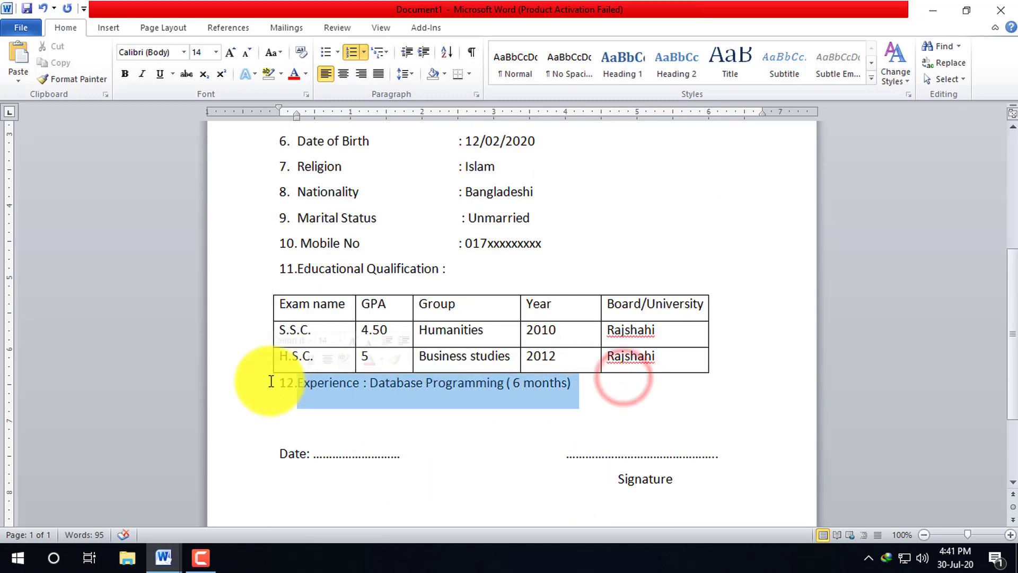
left_click(402, 78)
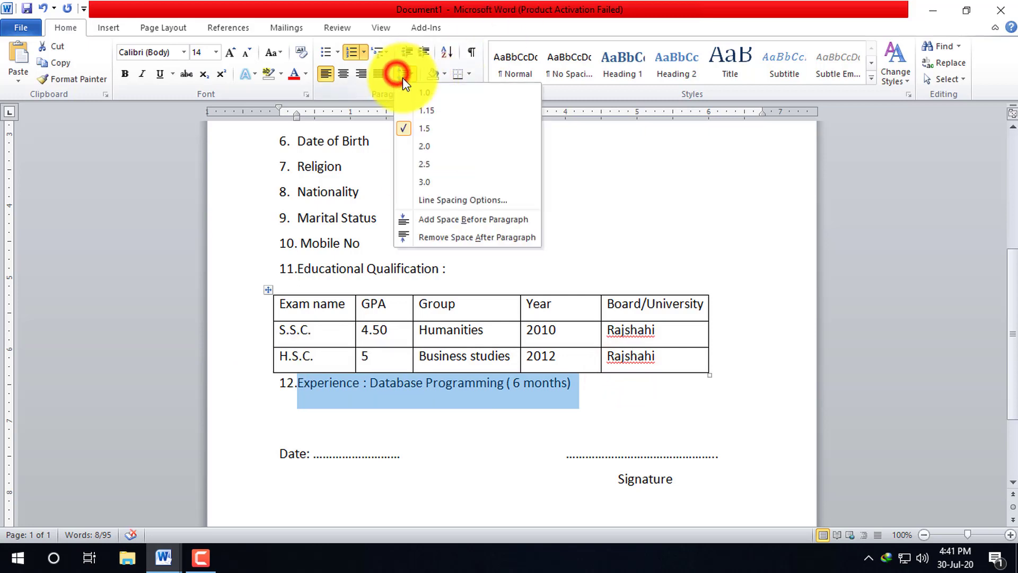
left_click(466, 219)
left_click(631, 391)
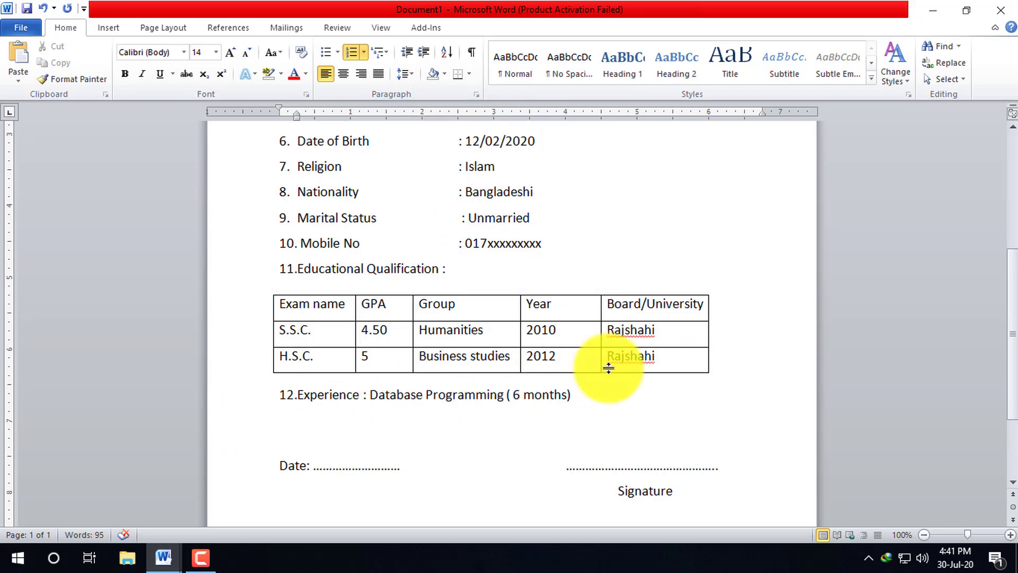
scroll(678, 289, "up", 3)
scroll(543, 322, "down", 6)
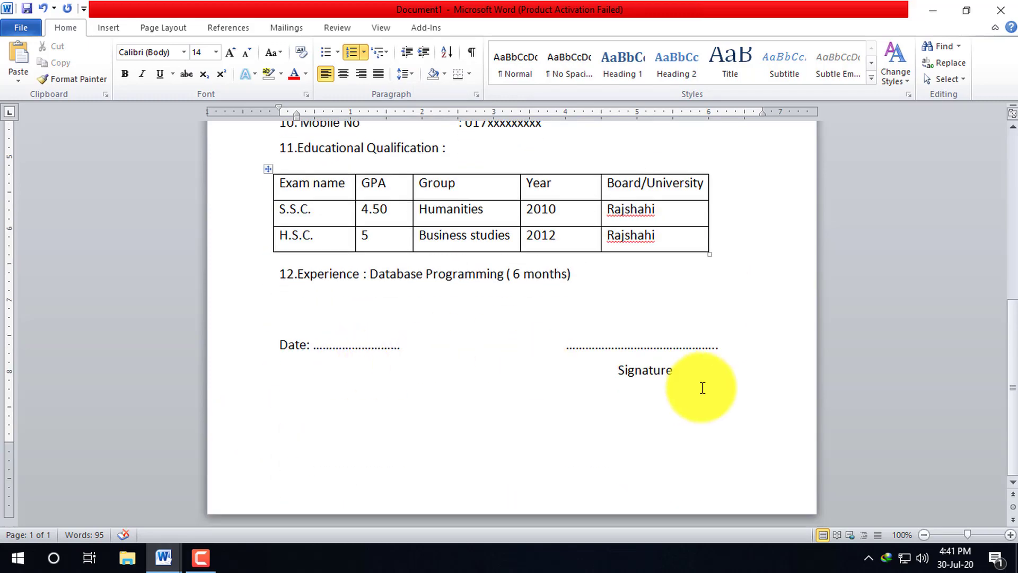
scroll(702, 388, "up", 5)
scroll(643, 363, "down", 3, "ctrl")
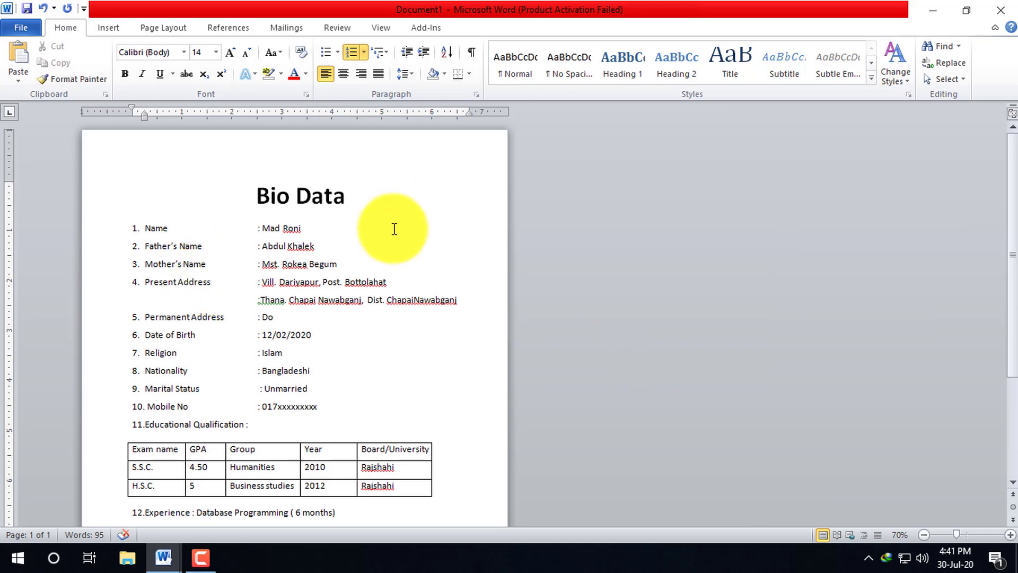
scroll(394, 229, "down", 2)
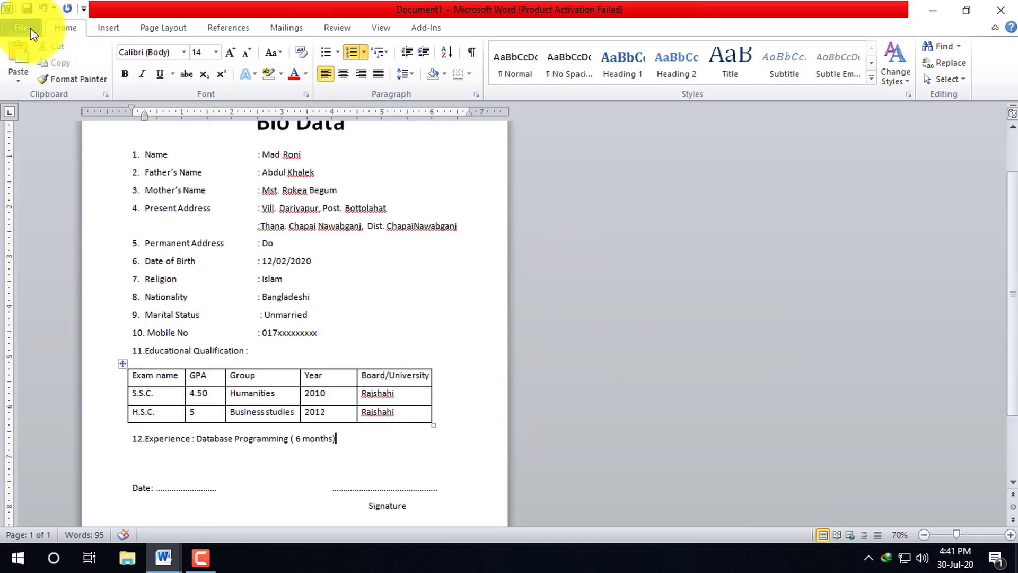
left_click(21, 30)
left_click(56, 230)
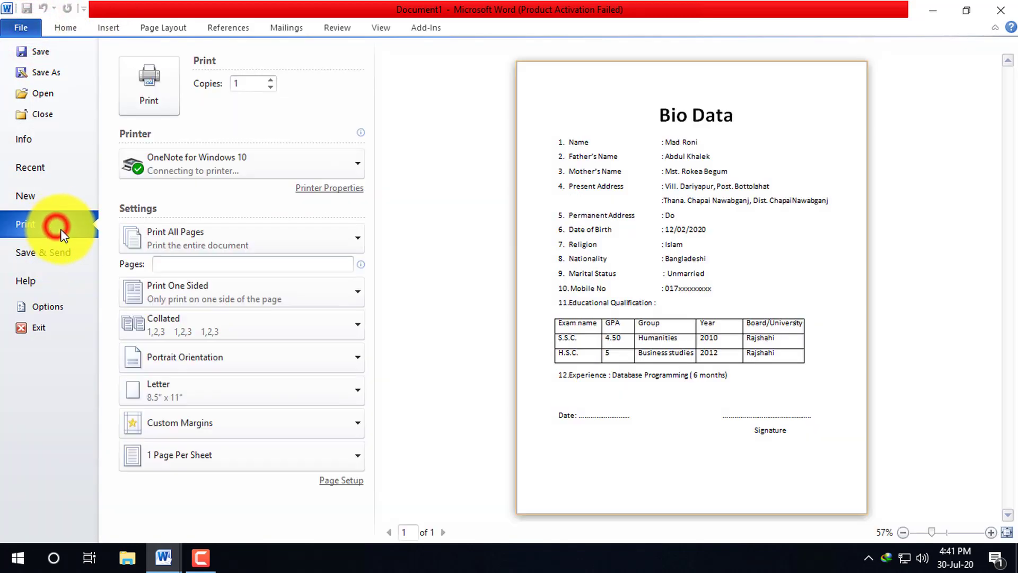
left_click(725, 351)
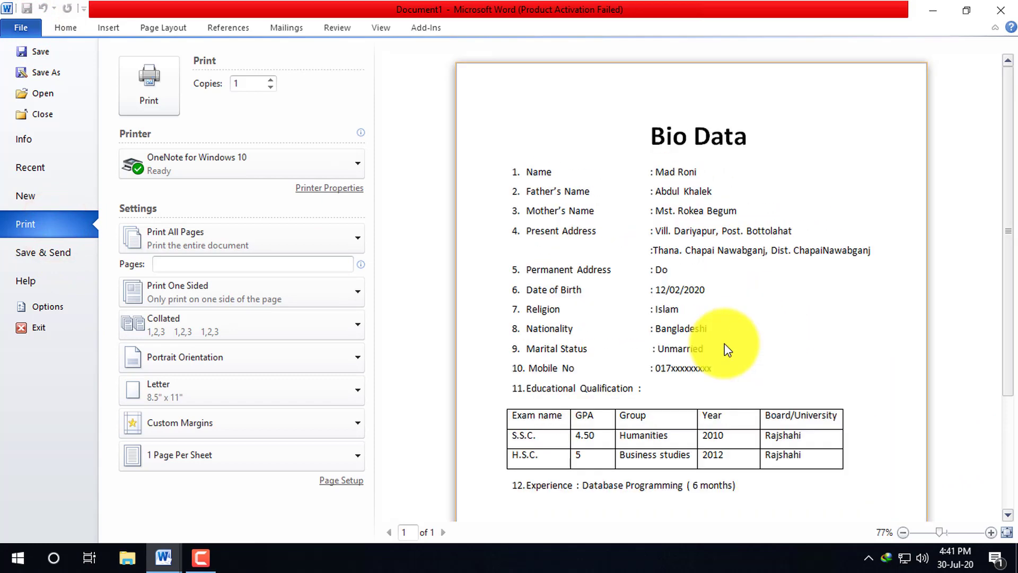
left_click(725, 351)
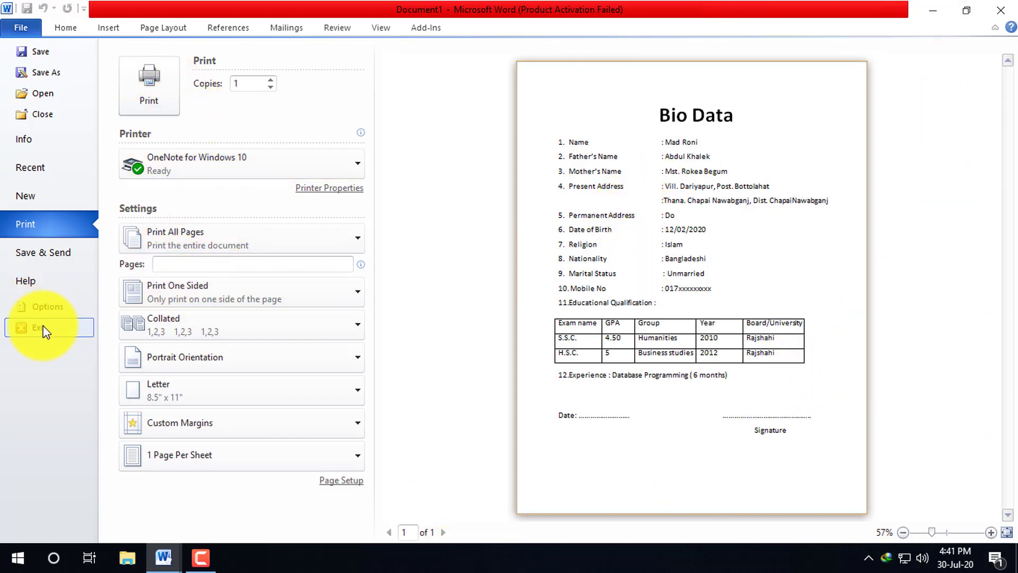
left_click(66, 28)
scroll(336, 314, "up", 4)
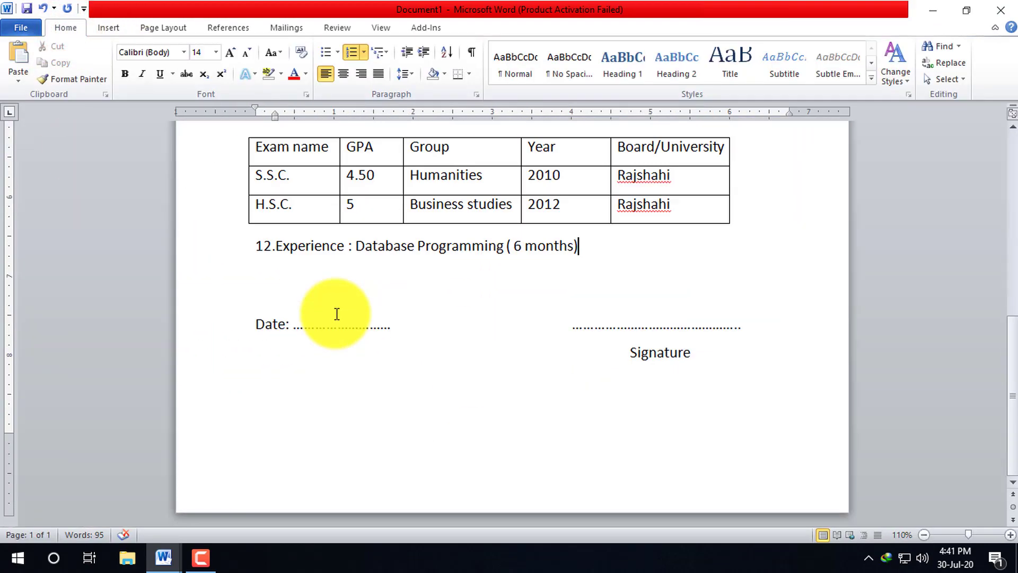
- Launch Google Chrome from Start and go to the YouTube home page
left_click(17, 558)
left_click(302, 141)
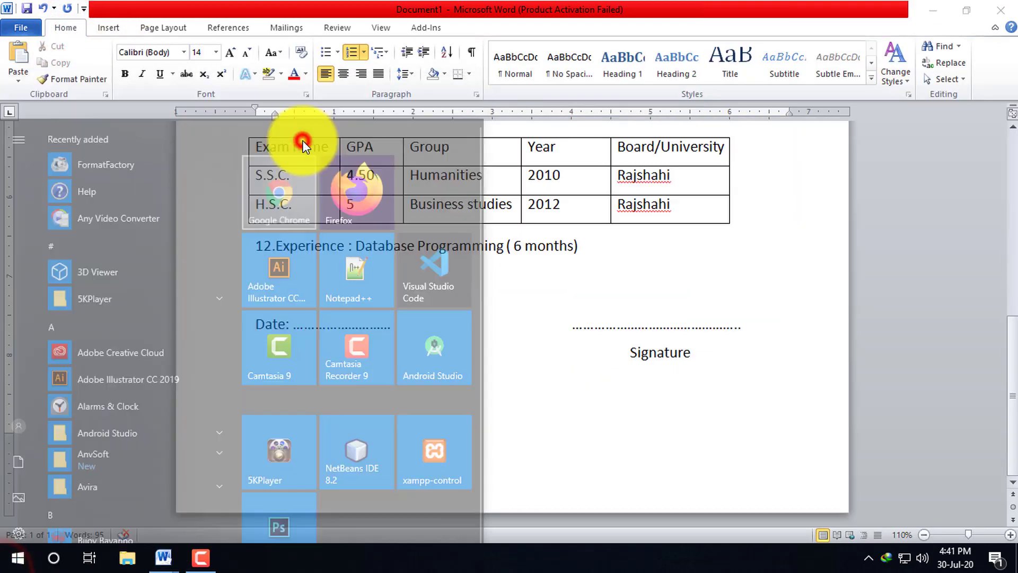
left_click(89, 63)
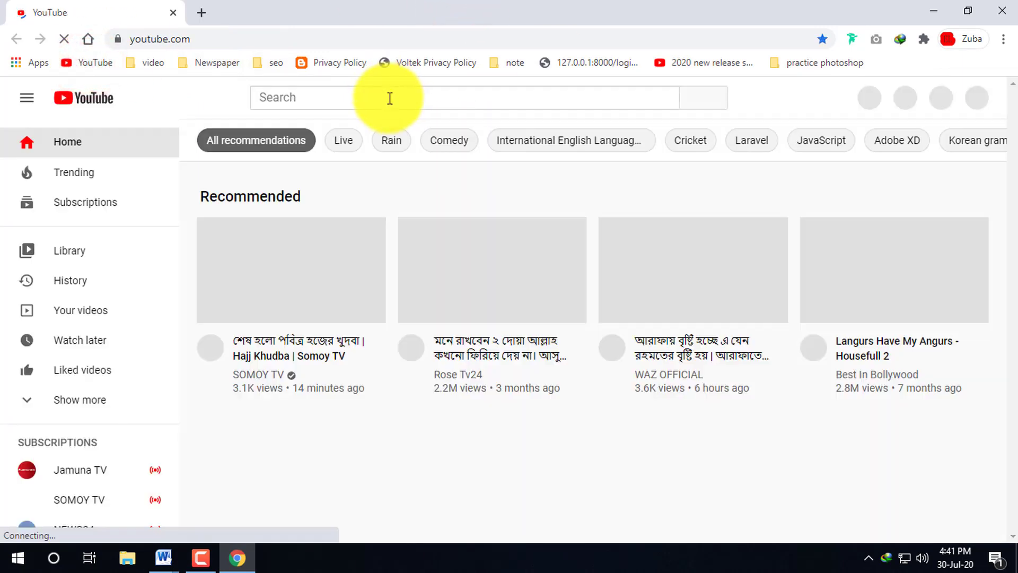
- Search YouTube for 'zuba edu' and open the Zuba Edu Bangla Tutorial channel's playlists
left_click(390, 98)
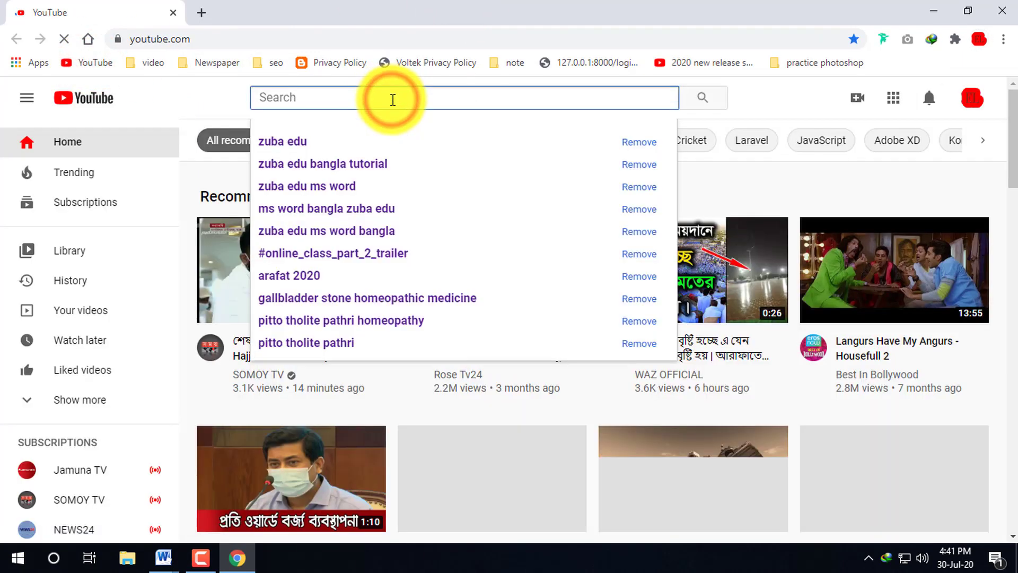
left_click(307, 141)
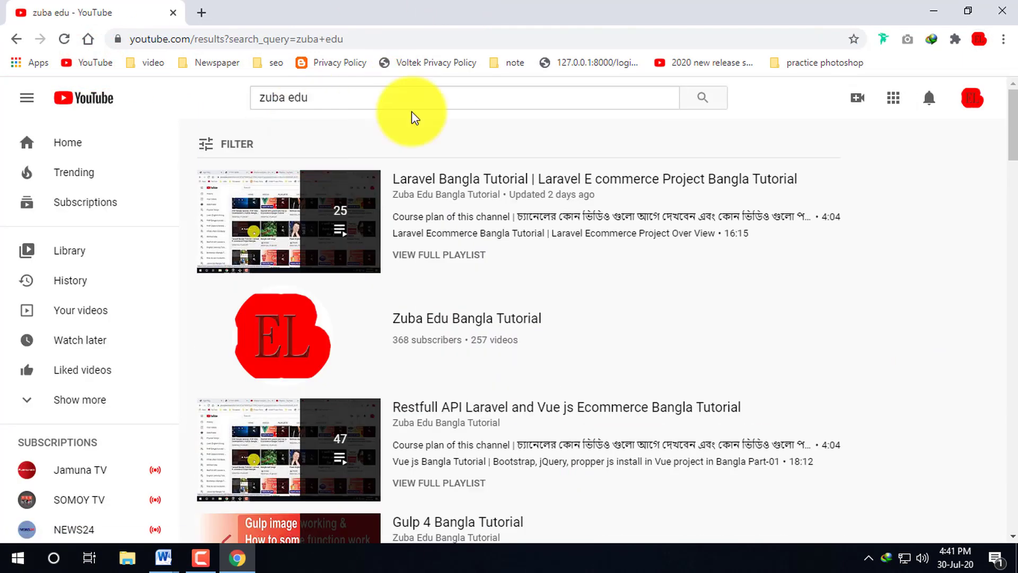
left_click(460, 320)
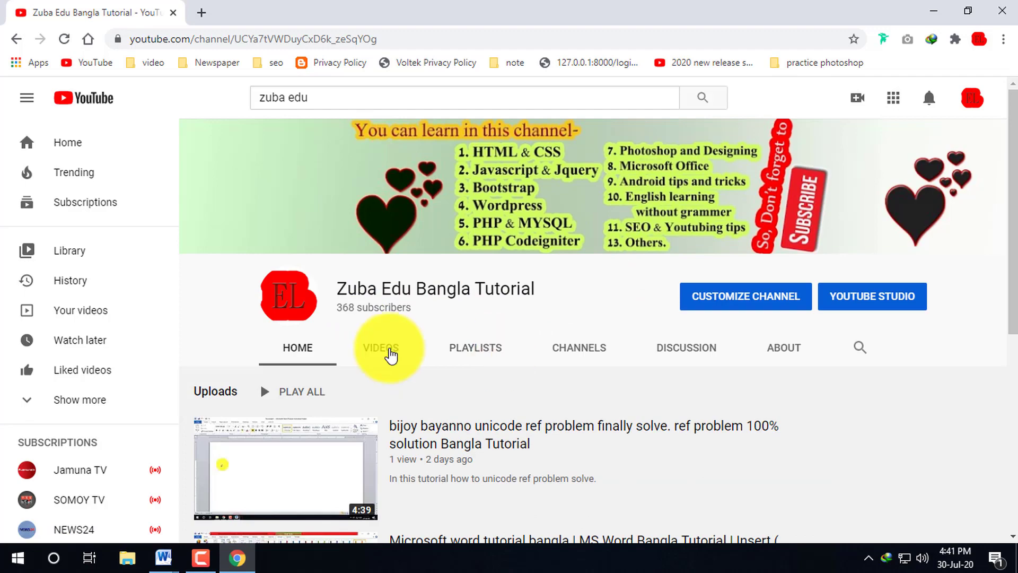
left_click(485, 351)
- Browse the channel's created-playlists carousel forward and back again
scroll(491, 428, "down", 5)
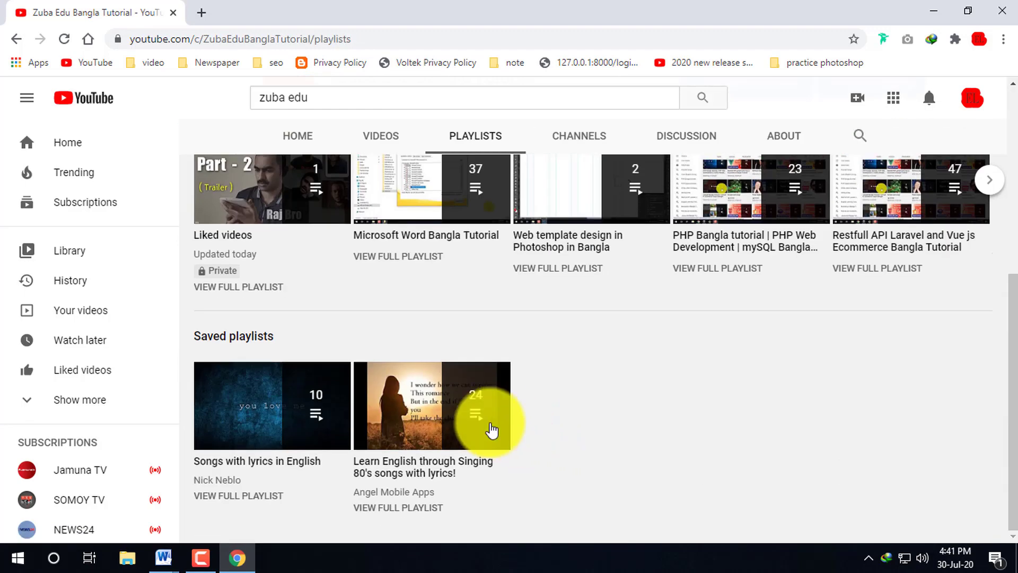
scroll(973, 325, "up", 2)
left_click(981, 339)
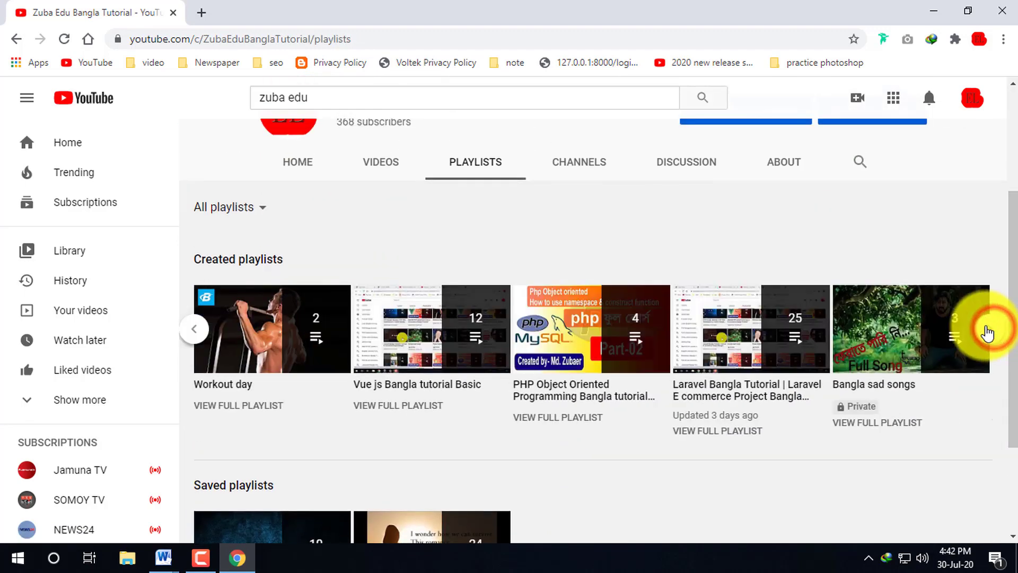
left_click(988, 329)
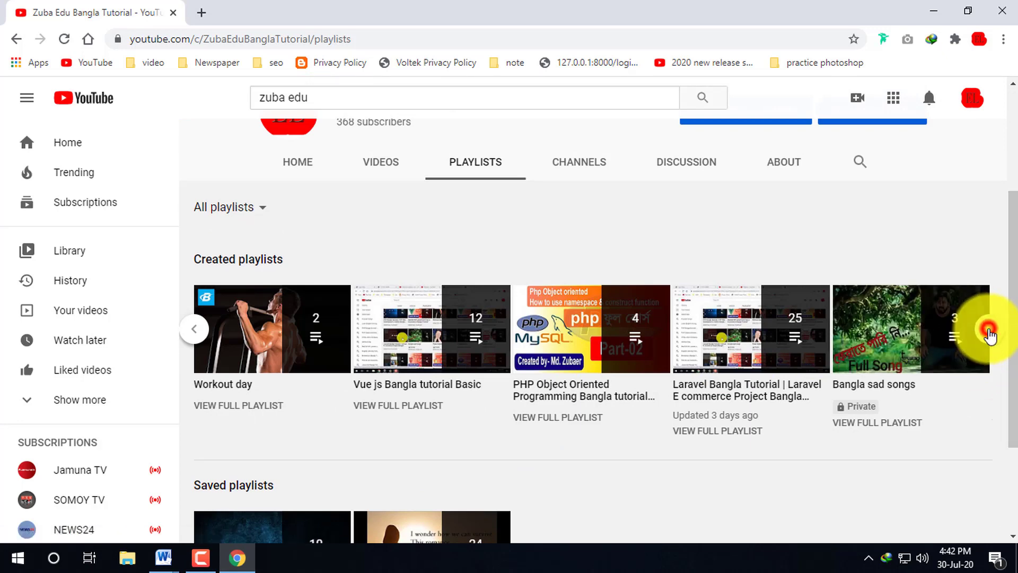
left_click(194, 329)
- Switch the Playlists view to All playlists, listing Microsoft Word Bangla Tutorial and others
left_click(261, 205)
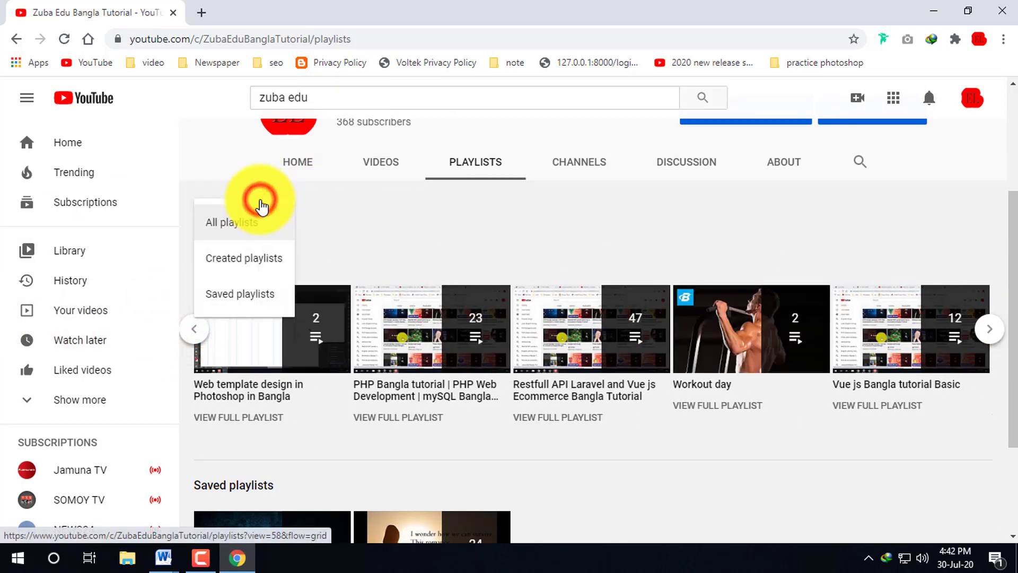
left_click(227, 229)
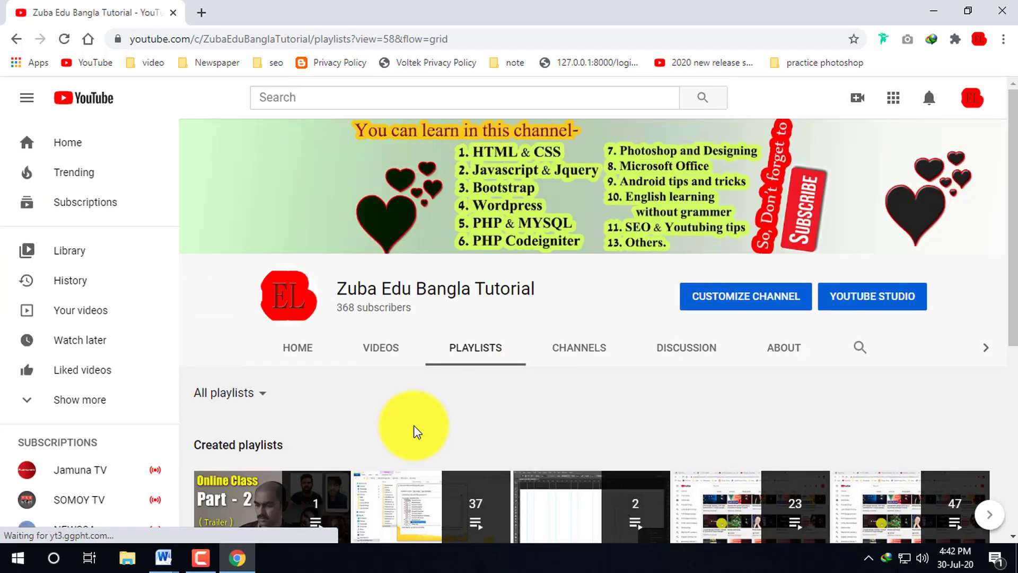
scroll(830, 436, "down", 5)
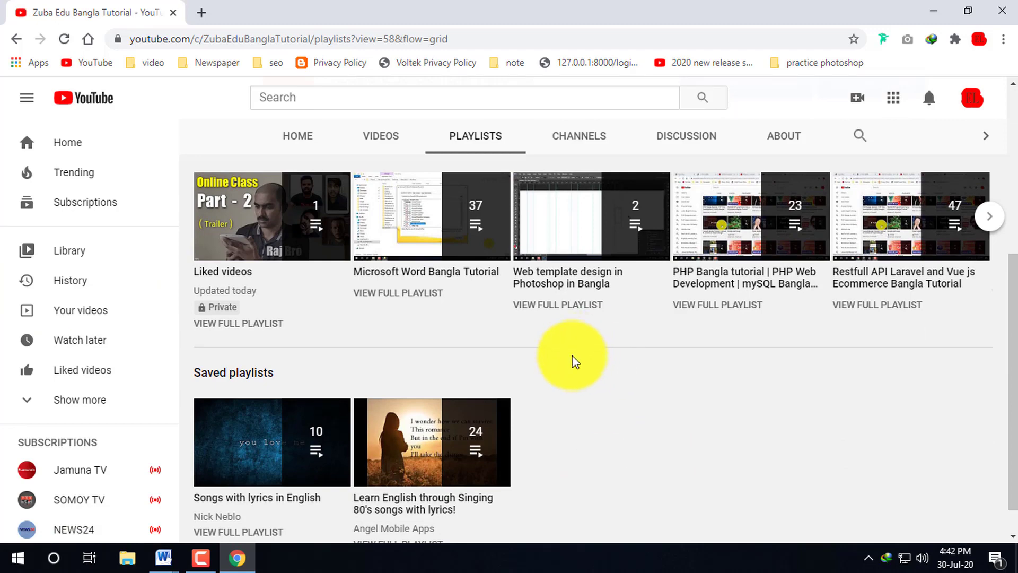
scroll(568, 357, "up", 4)
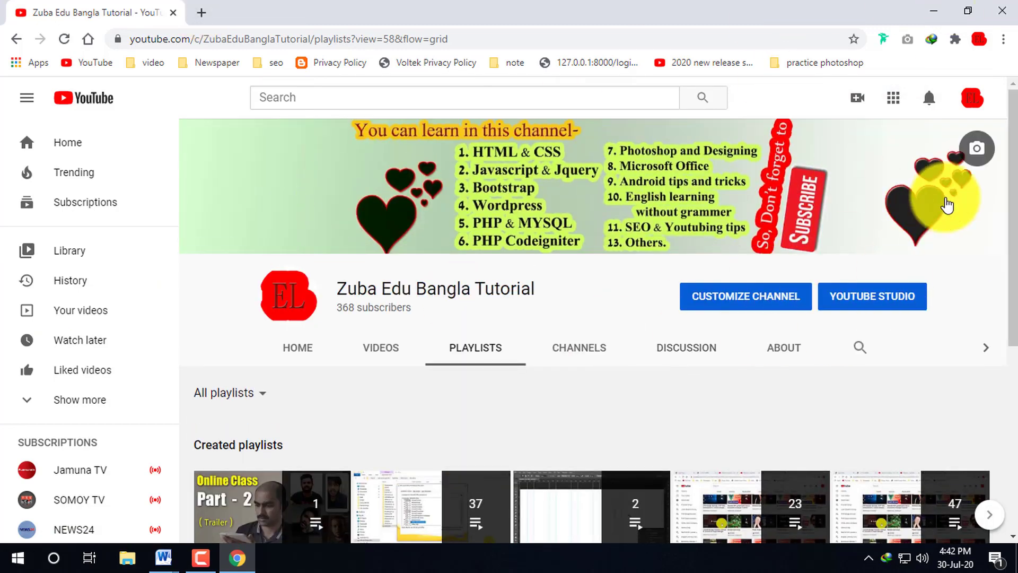
scroll(491, 364, "down", 3)
left_click(210, 562)
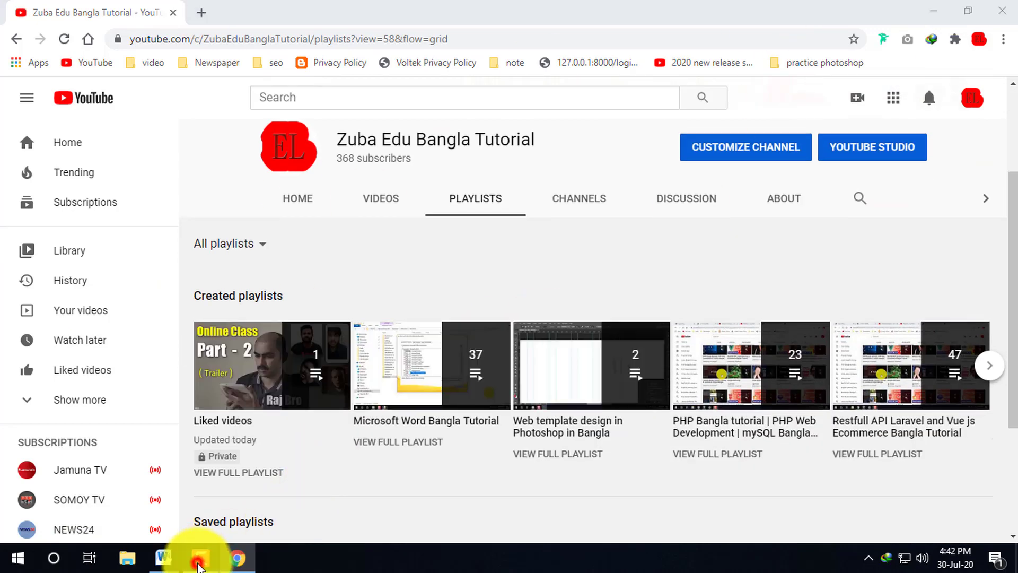